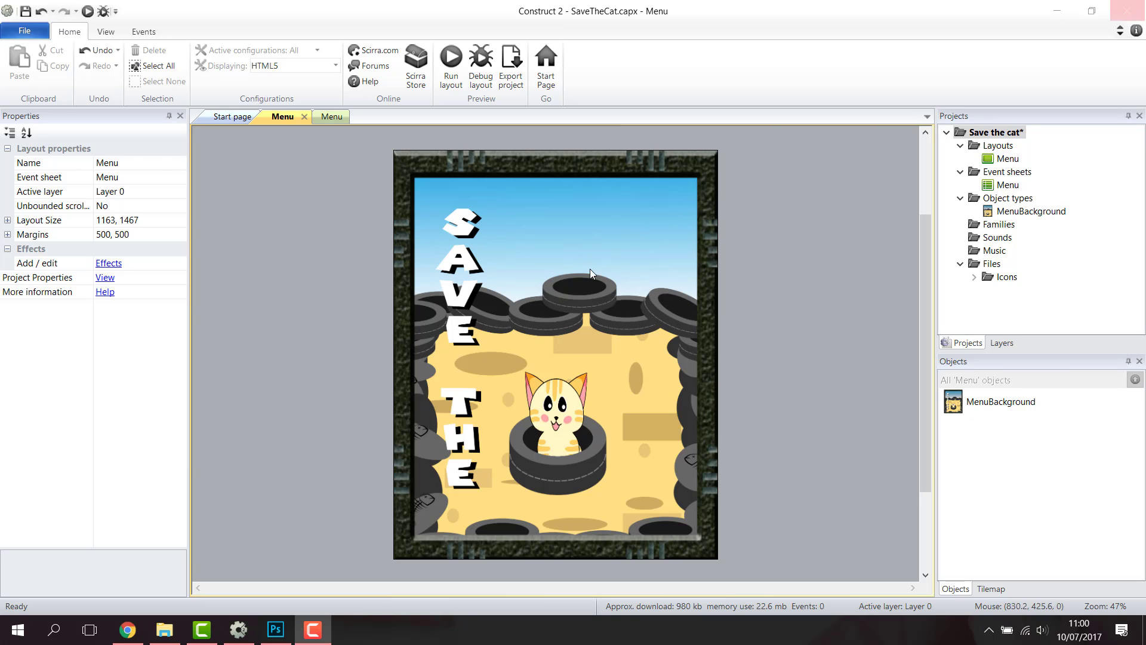
Inspect the Menu background and layout, ending on the Layers list showing only Layer 0.
{"action": "left_click", "coordinate": [590, 308]}
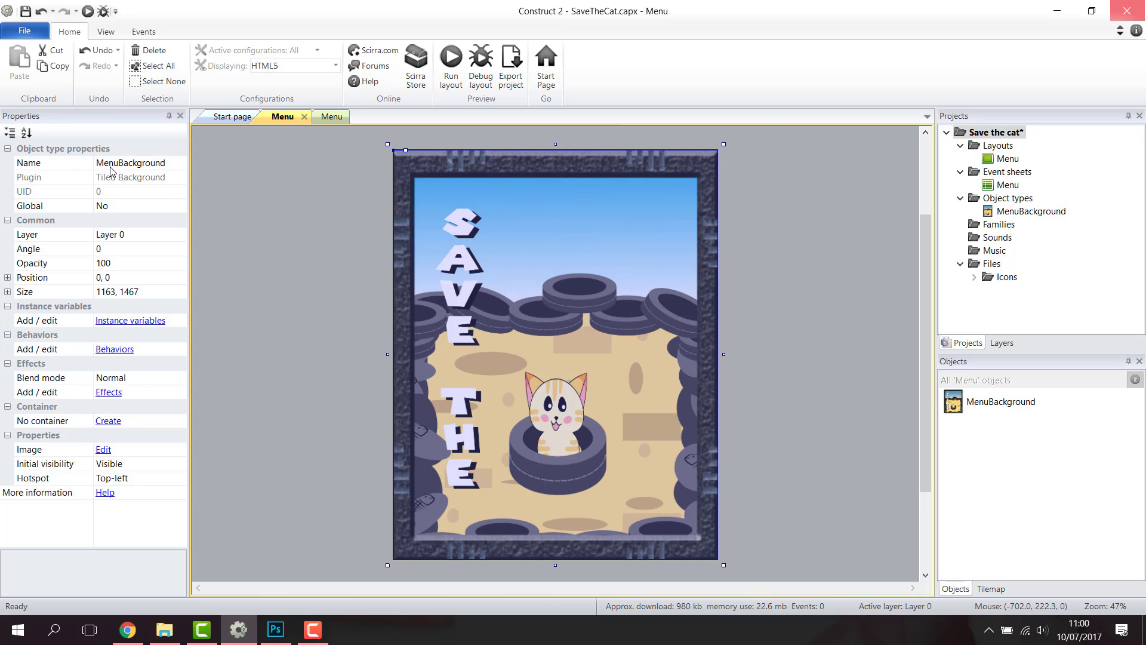
{"action": "left_click", "coordinate": [289, 255]}
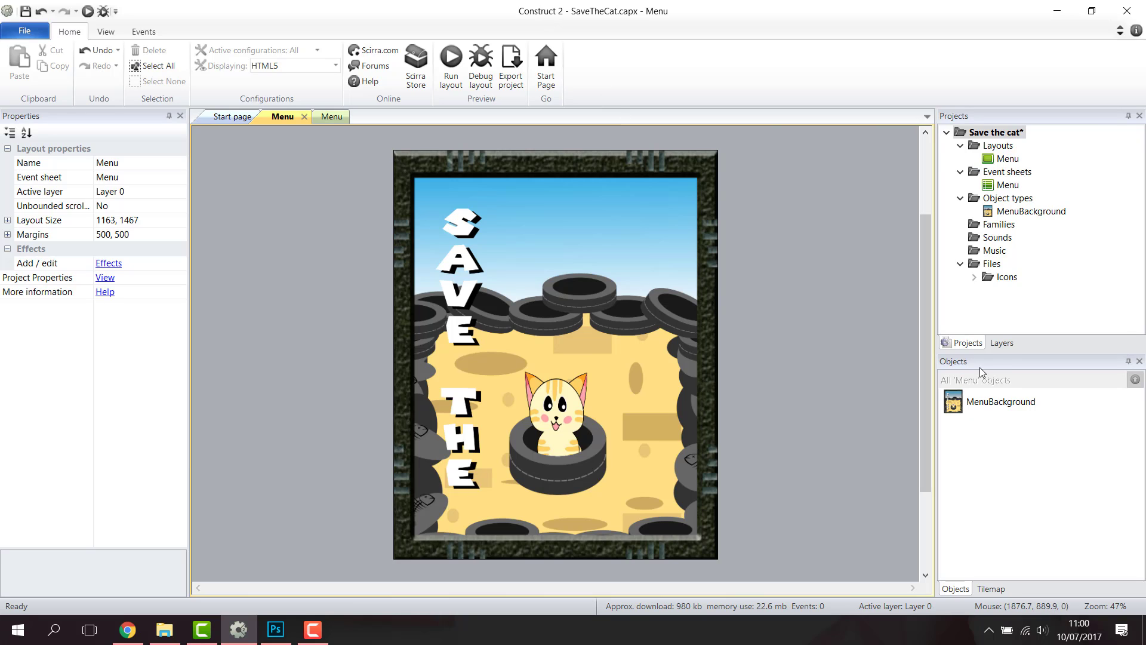
{"action": "left_click", "coordinate": [998, 344]}
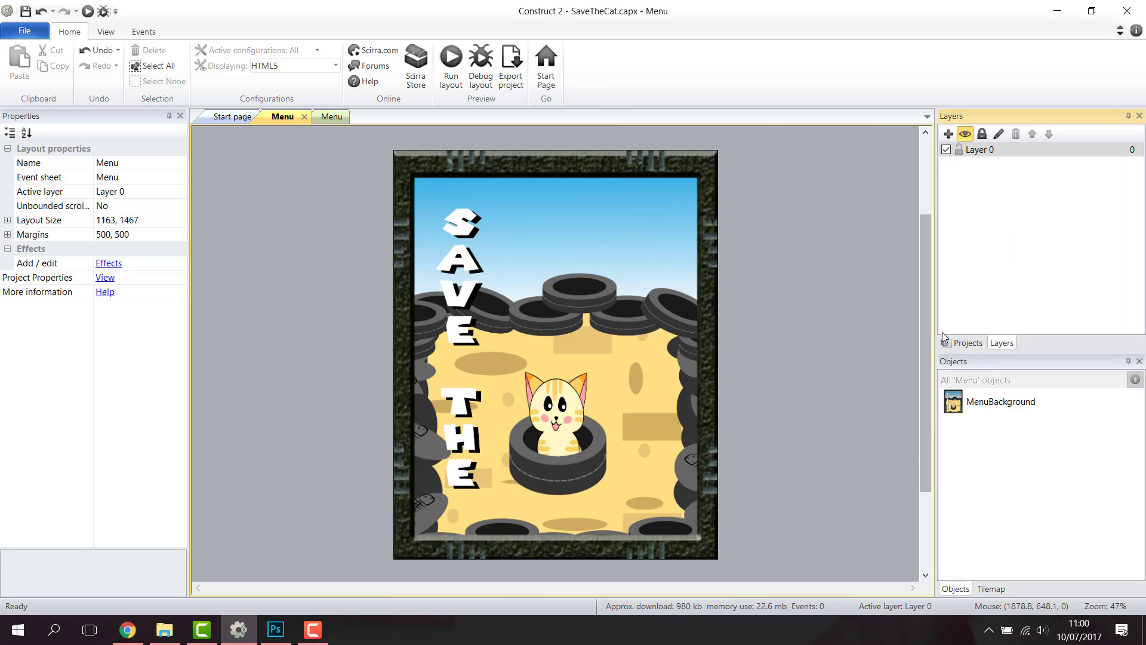
{"action": "left_click", "coordinate": [966, 343]}
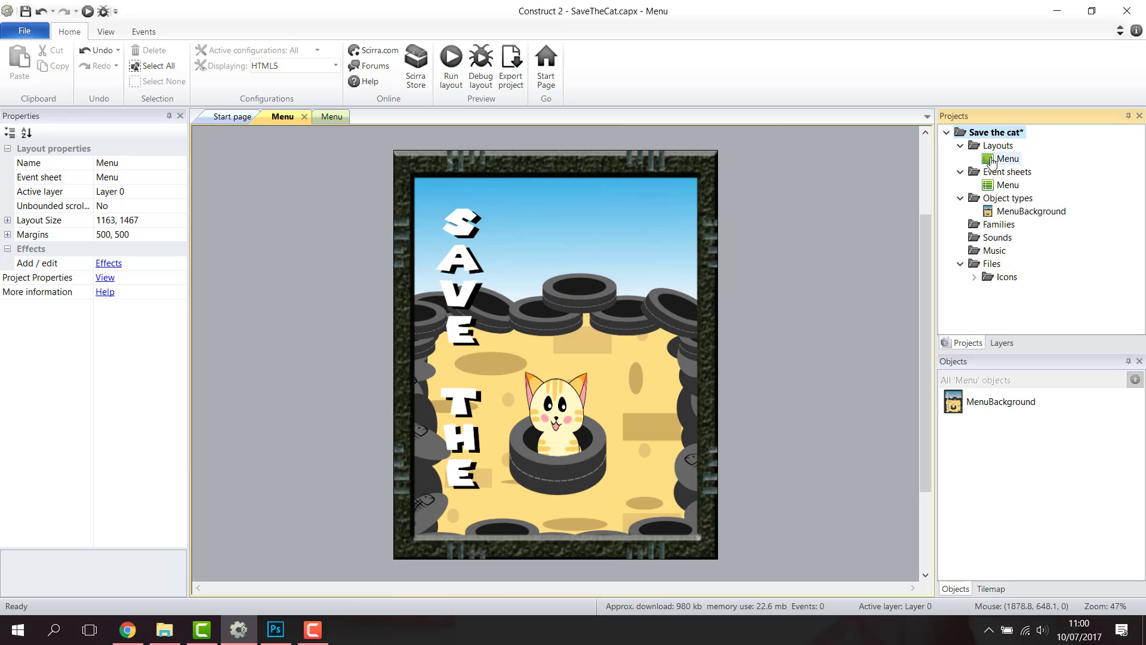
{"action": "left_click", "coordinate": [997, 343]}
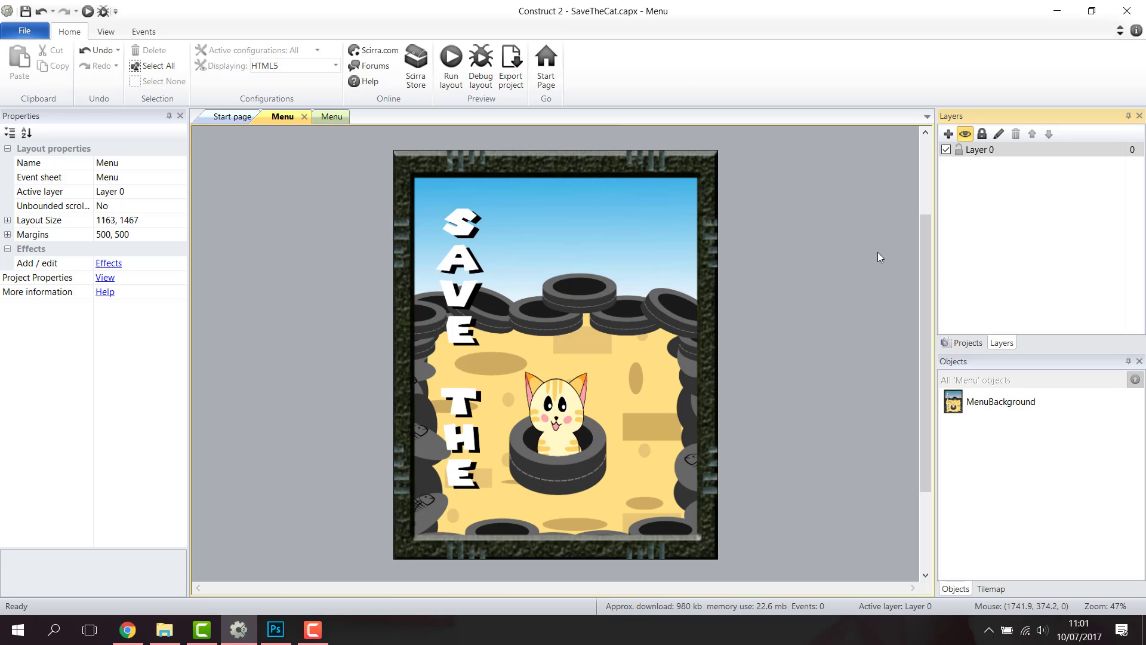
{"action": "left_click", "coordinate": [969, 344]}
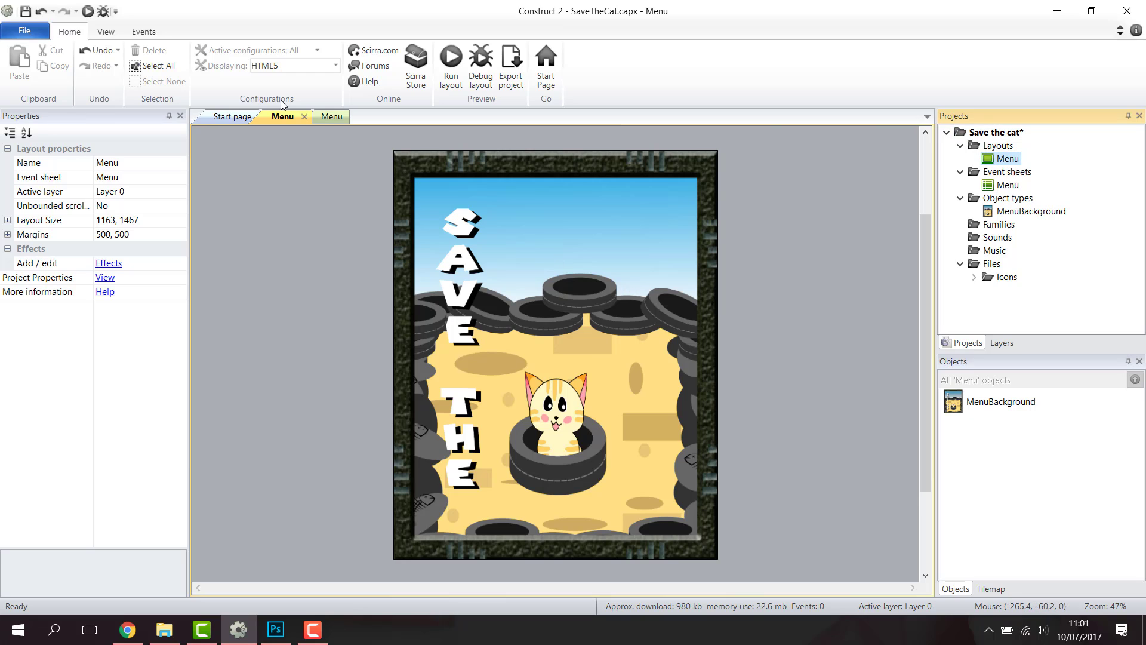
{"action": "left_click", "coordinate": [999, 344]}
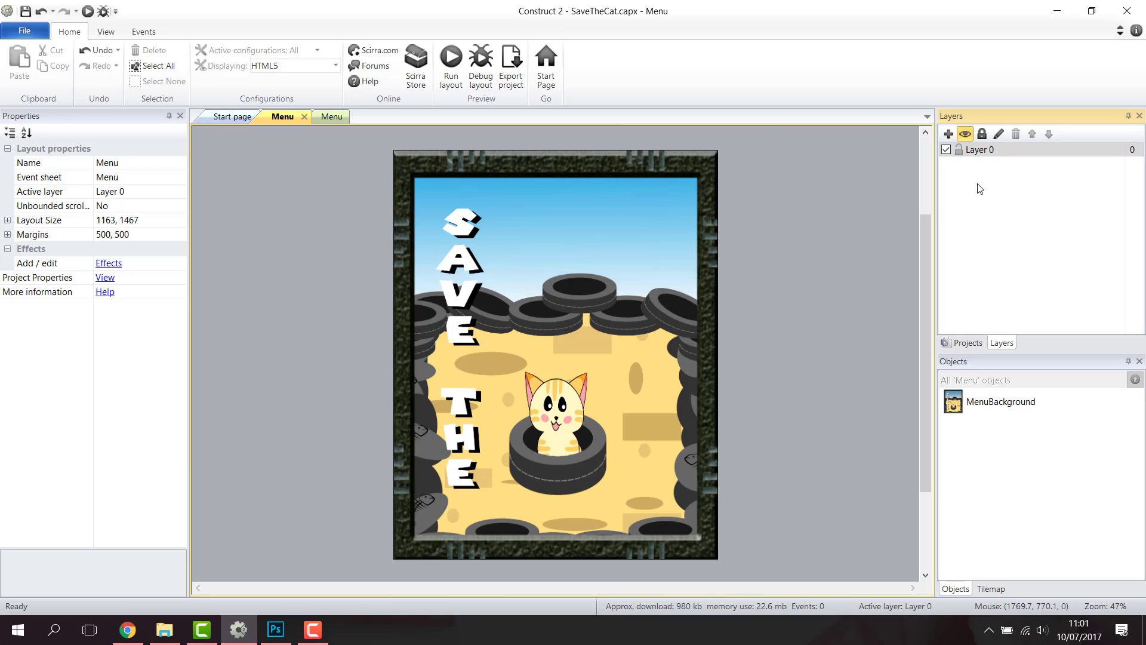
Rename Layer 0 to 'Background'.
{"action": "left_click", "coordinate": [986, 153]}
{"action": "right_click", "coordinate": [985, 152]}
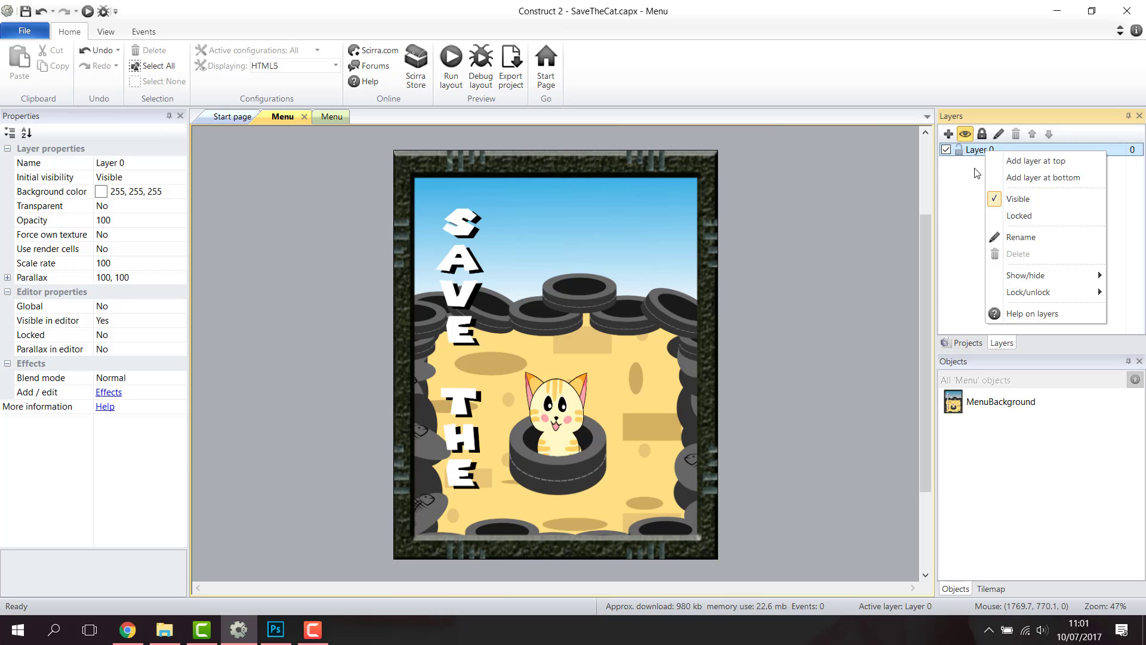
{"action": "left_click", "coordinate": [1027, 236]}
{"action": "type", "text": "Bac"}
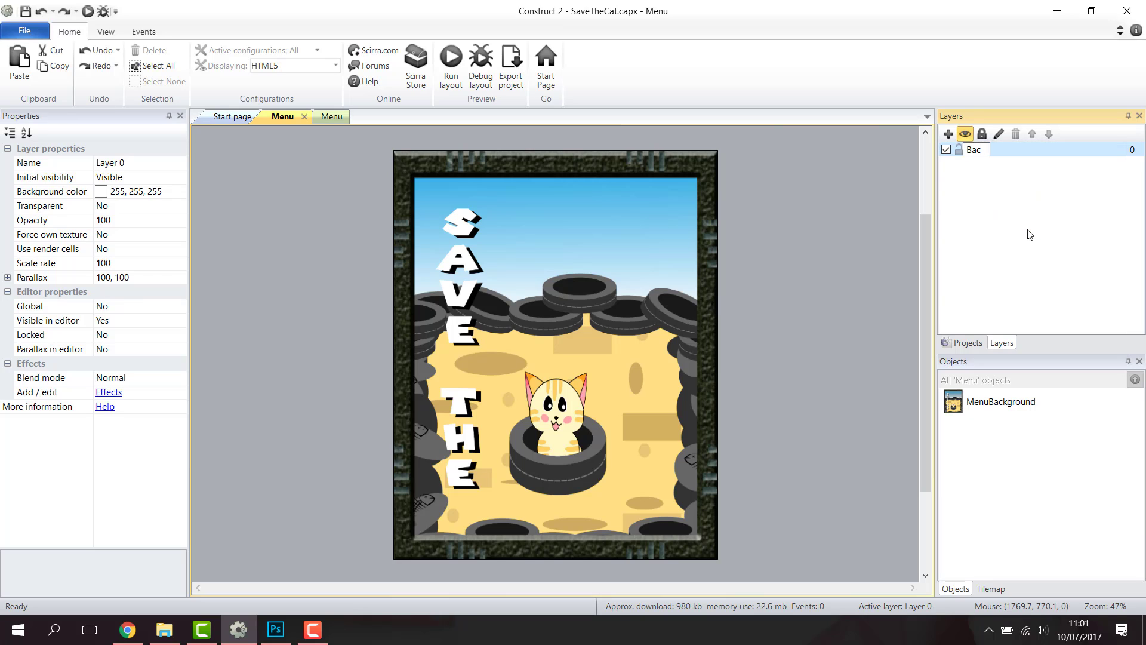
{"action": "type", "text": "kground"}
{"action": "key", "text": "Return"}
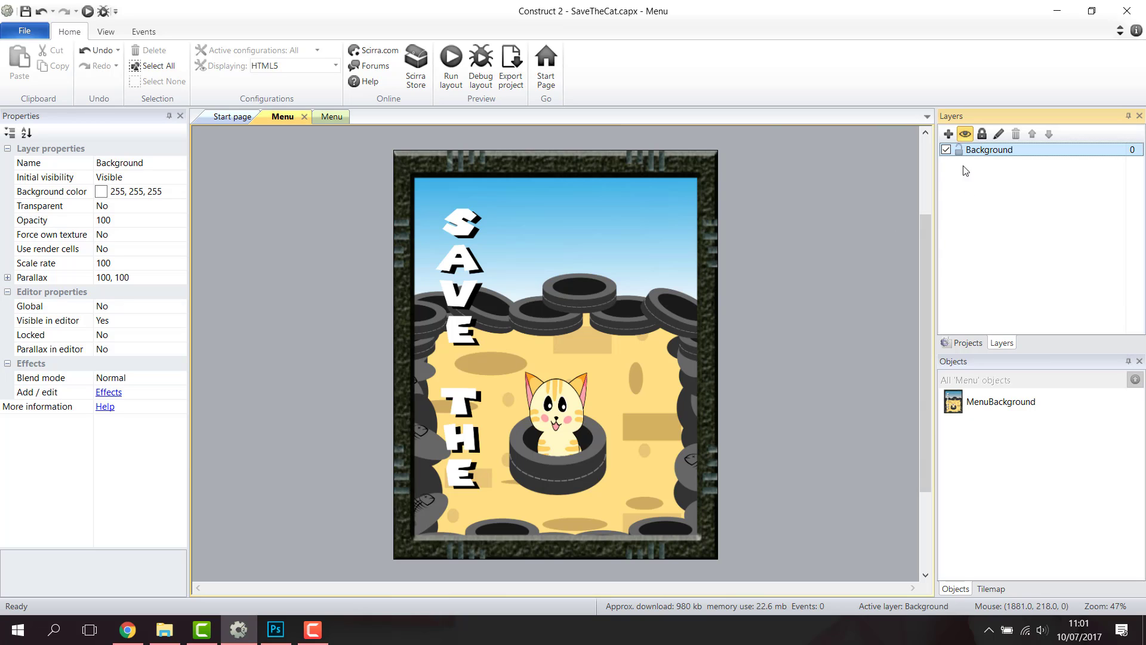
Add a new layer above Background and name it 'Main'.
{"action": "left_click", "coordinate": [947, 133]}
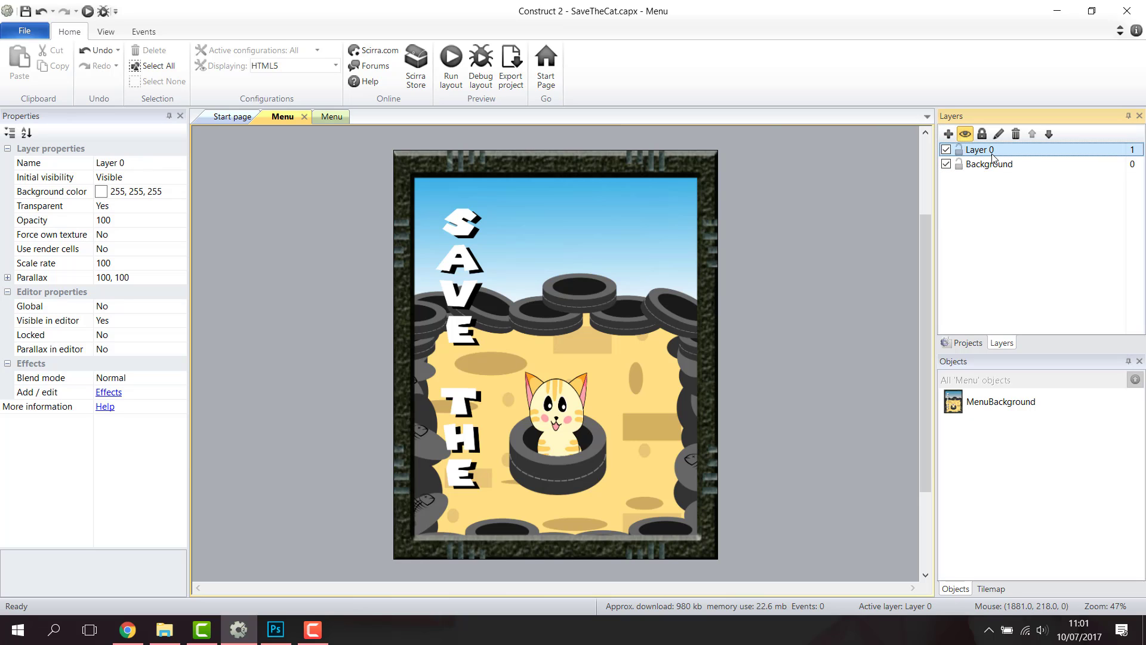
{"action": "right_click", "coordinate": [991, 154]}
{"action": "left_click", "coordinate": [1038, 239]}
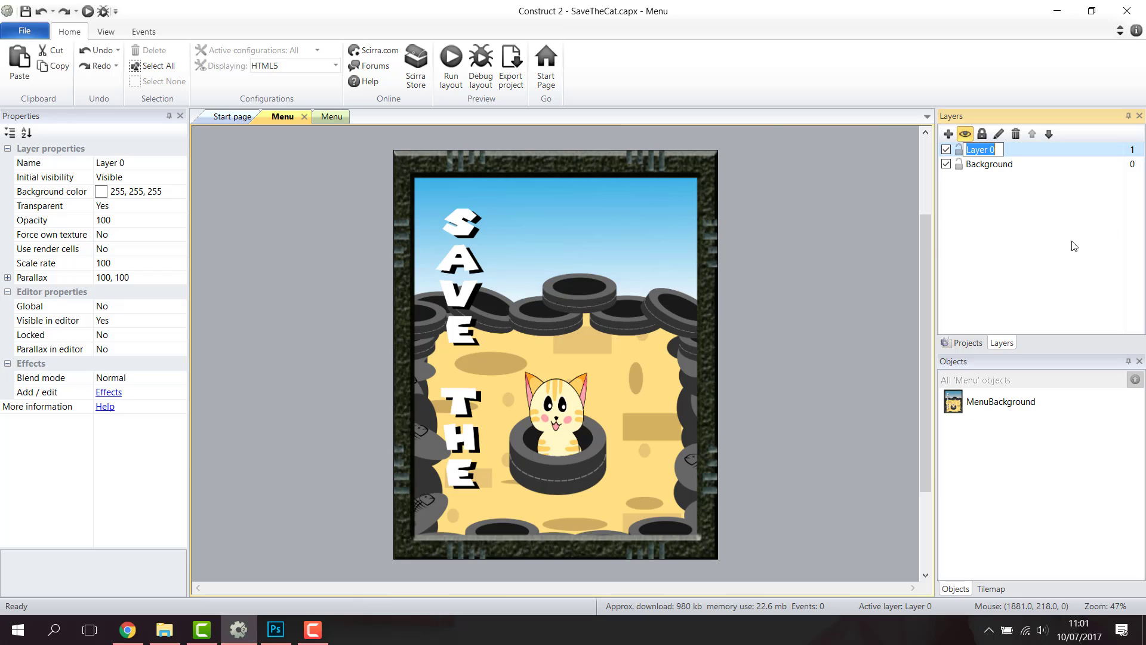
{"action": "type", "text": "Main"}
{"action": "key", "text": "Return"}
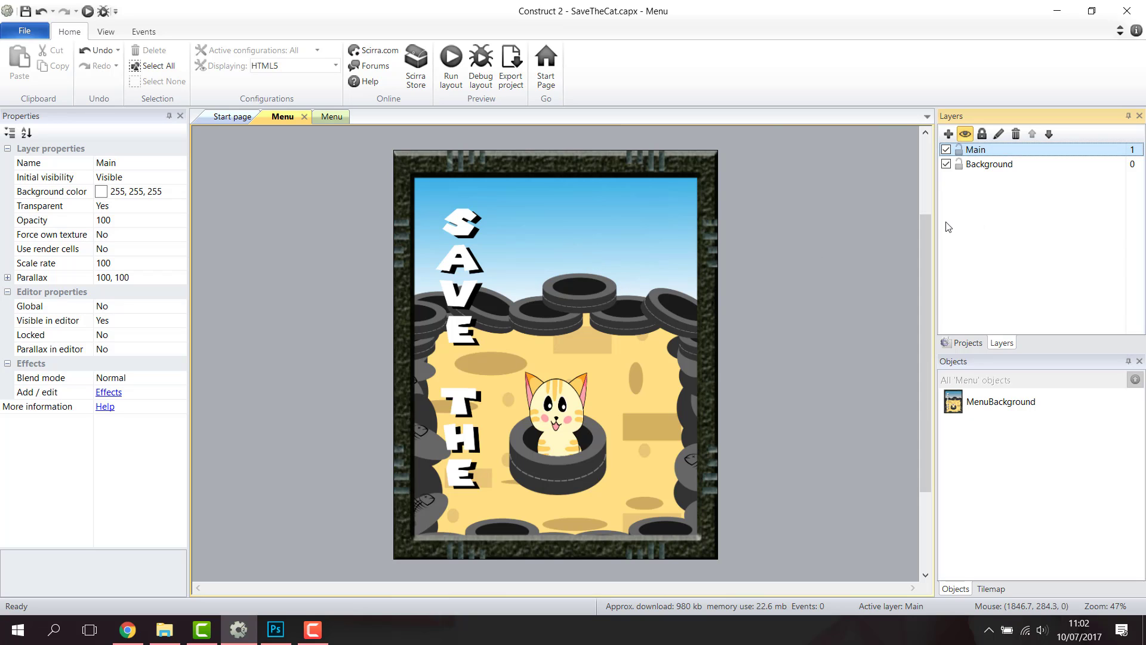
Lock the Background layer and make Main the selected layer.
{"action": "left_click", "coordinate": [960, 164]}
{"action": "left_click", "coordinate": [639, 277]}
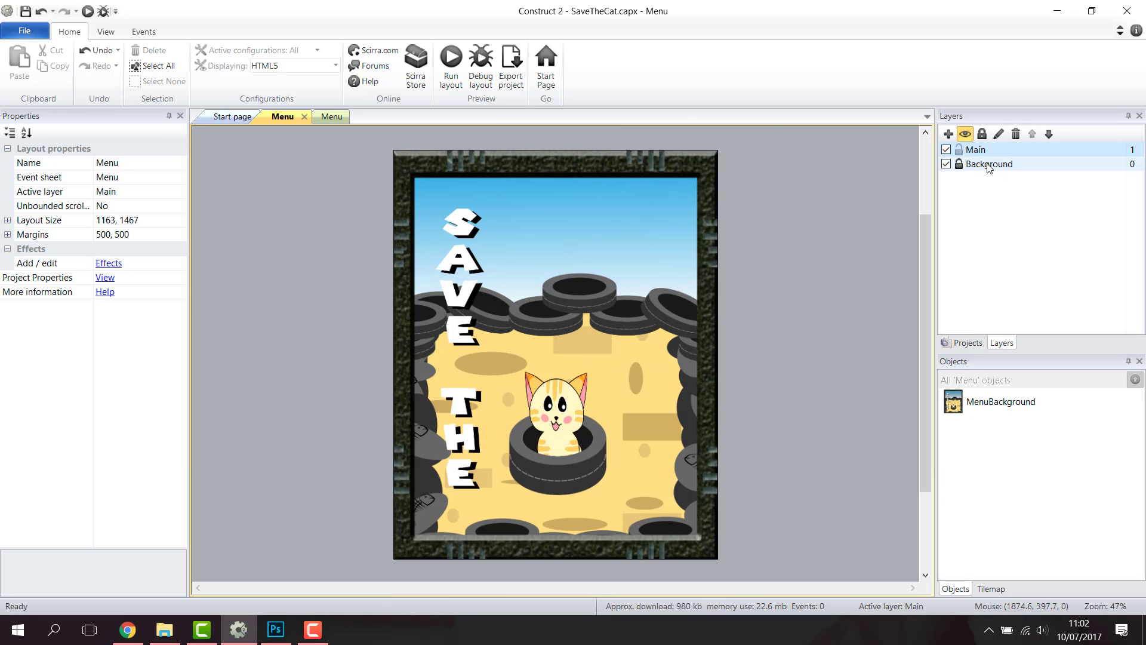
{"action": "left_click", "coordinate": [967, 151]}
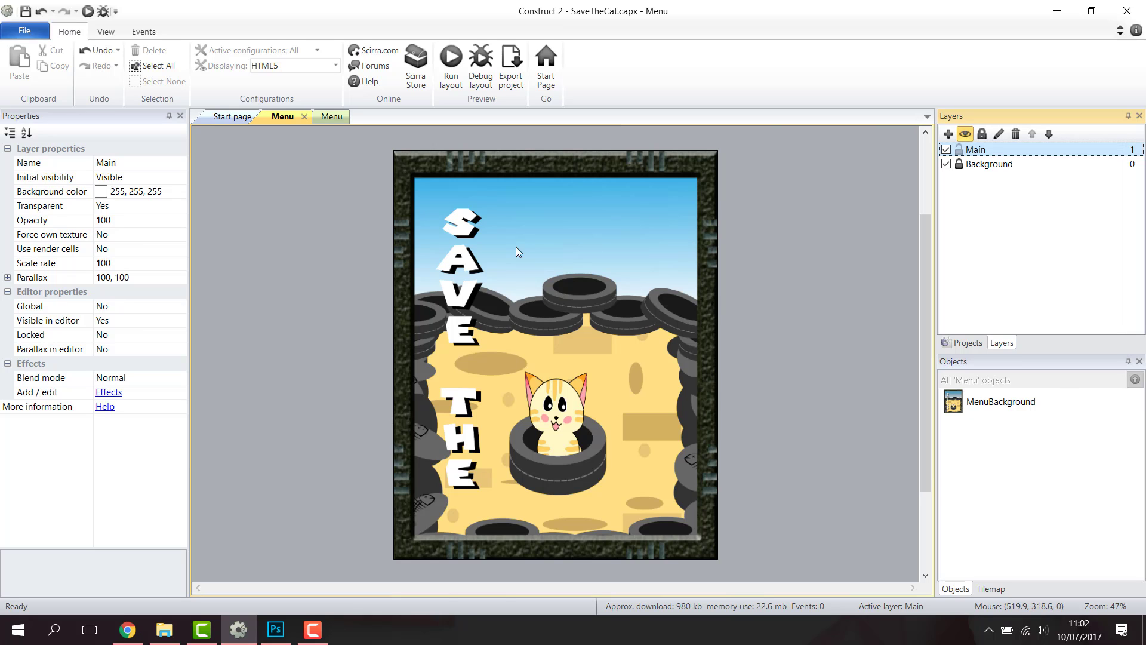
Insert a Sprite object named 'ButtonStart' and place it on the Menu layout.
{"action": "double_click", "coordinate": [494, 307]}
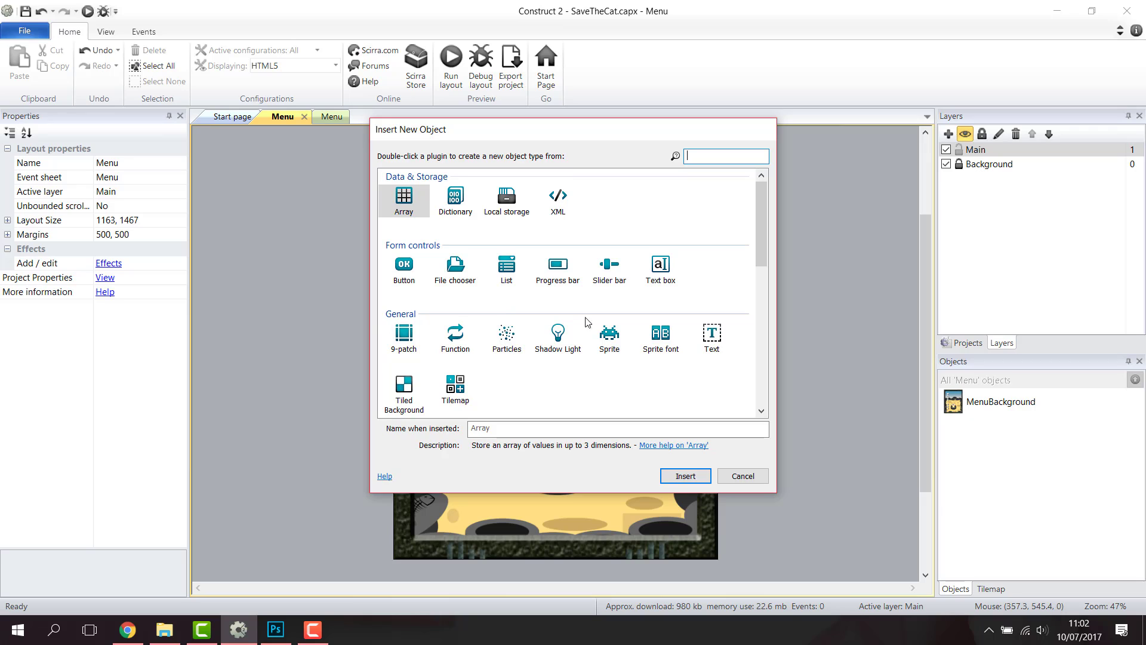
{"action": "left_click", "coordinate": [609, 336]}
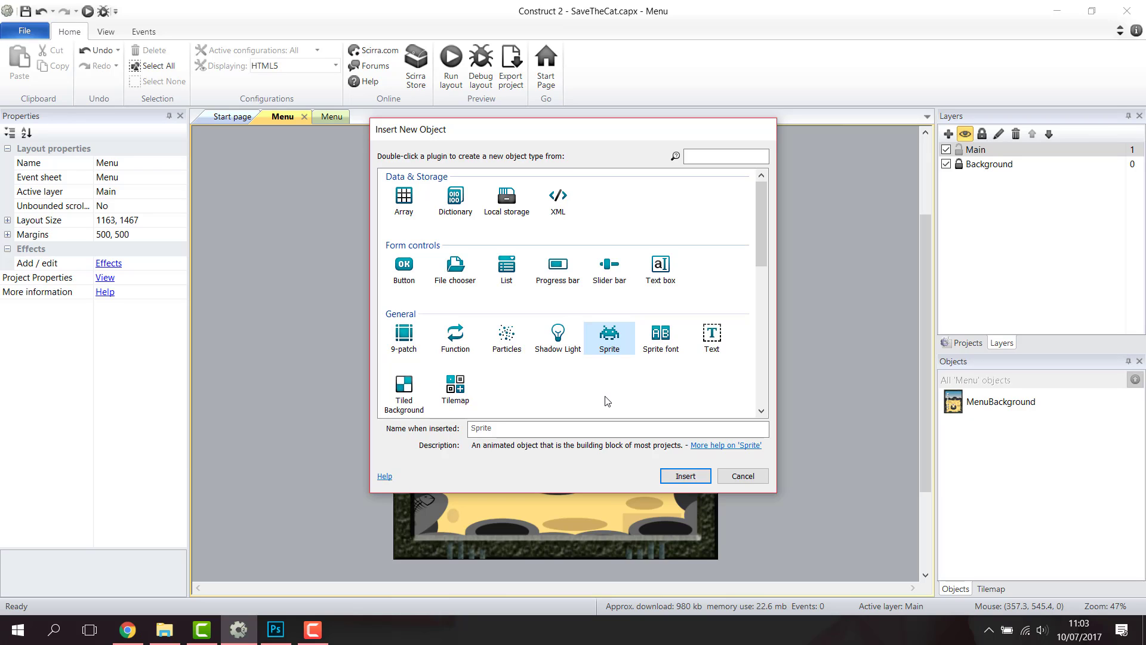
{"action": "left_click", "coordinate": [504, 424]}
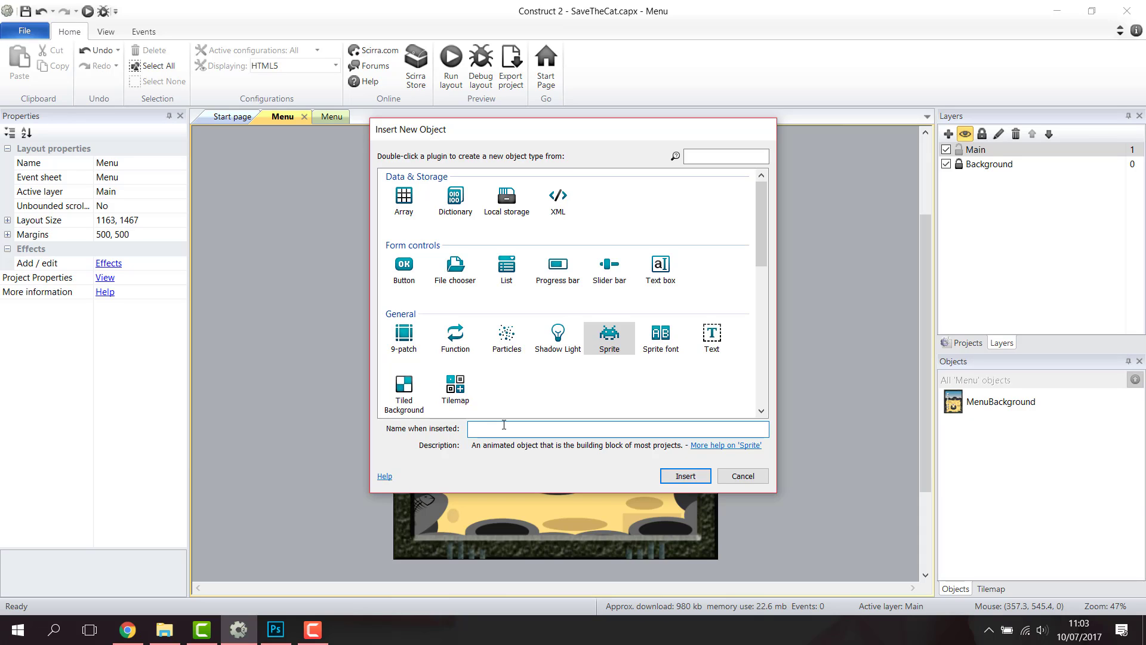
{"action": "type", "text": "Butt"}
{"action": "type", "text": "on"}
{"action": "type", "text": "Start"}
{"action": "left_click", "coordinate": [673, 478]}
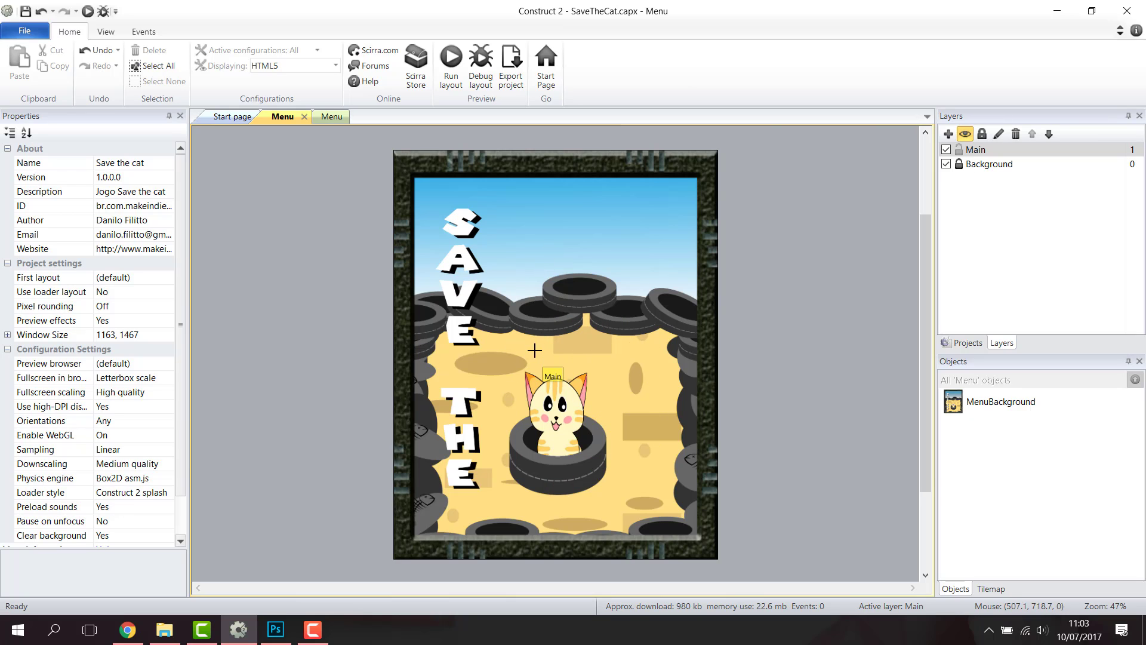
{"action": "left_click", "coordinate": [521, 258]}
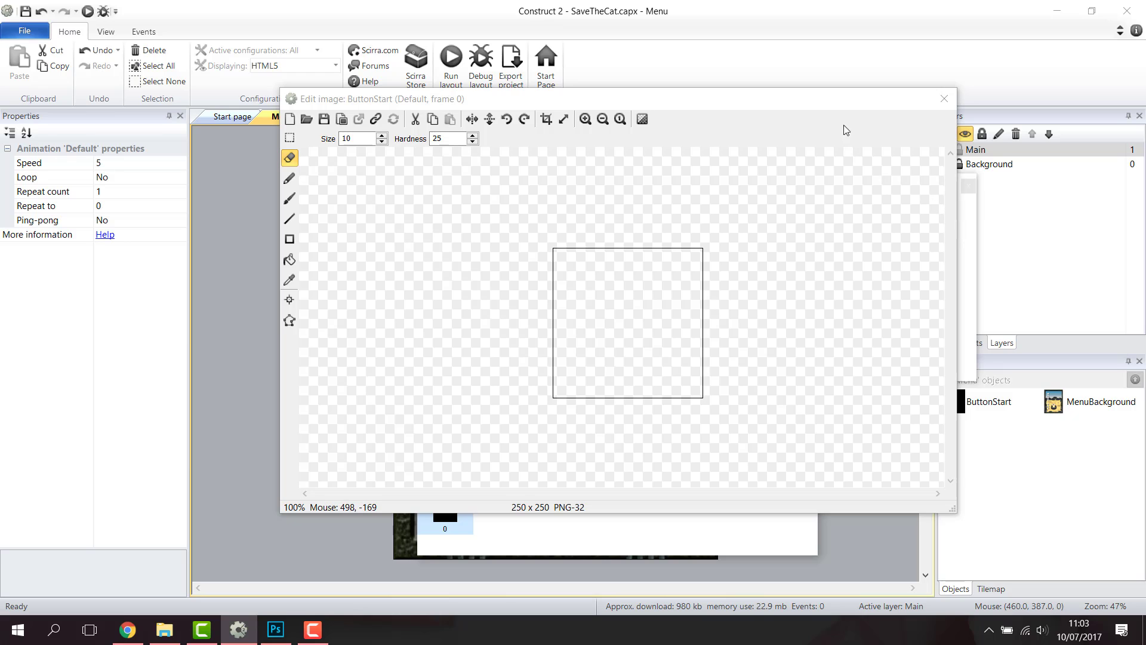
Move the image editor aside and select the Default animation and its frame 0.
{"action": "left_click_drag", "start_coordinate": [831, 101], "coordinate": [721, 92]}
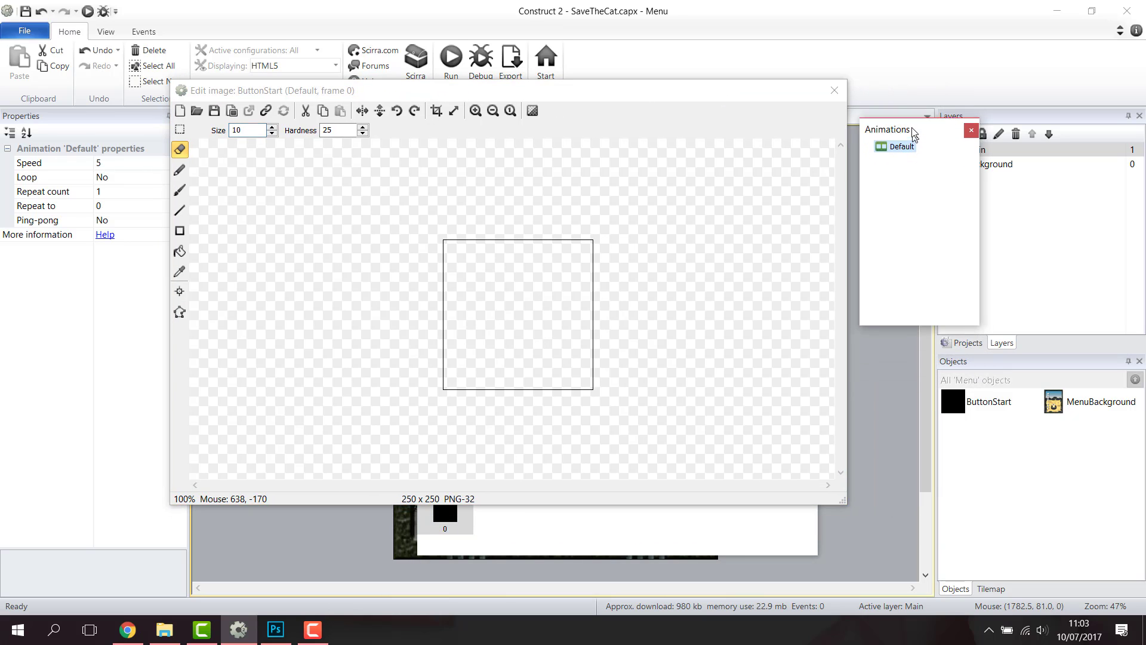
{"action": "left_click_drag", "start_coordinate": [913, 133], "coordinate": [911, 126]}
{"action": "left_click", "coordinate": [501, 541]}
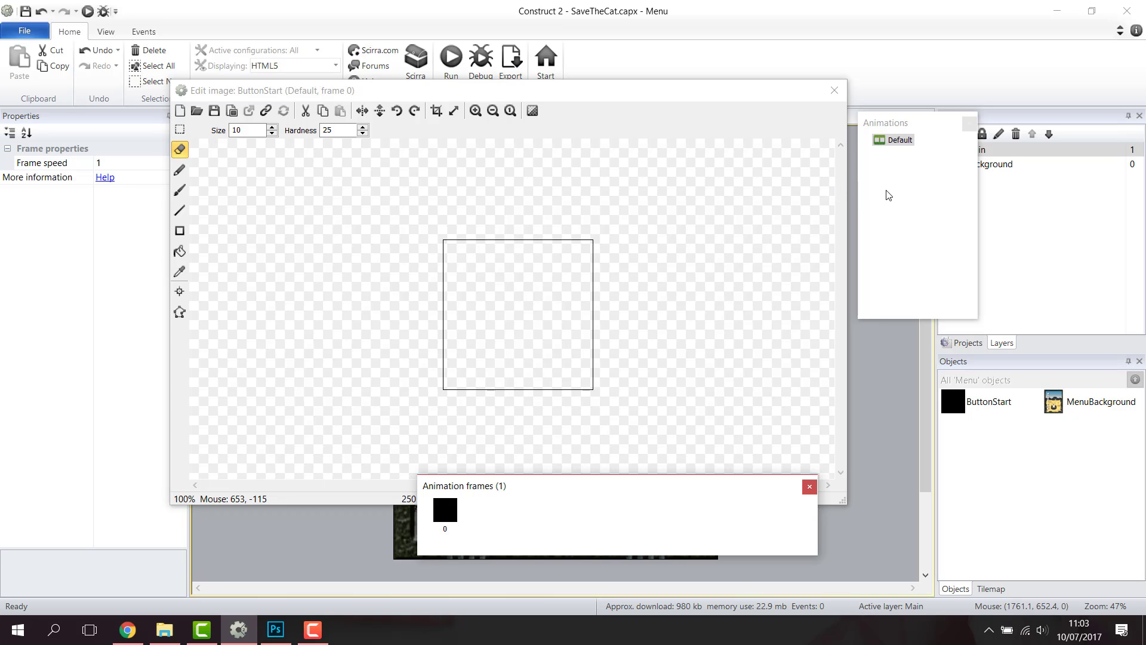
{"action": "left_click", "coordinate": [895, 150]}
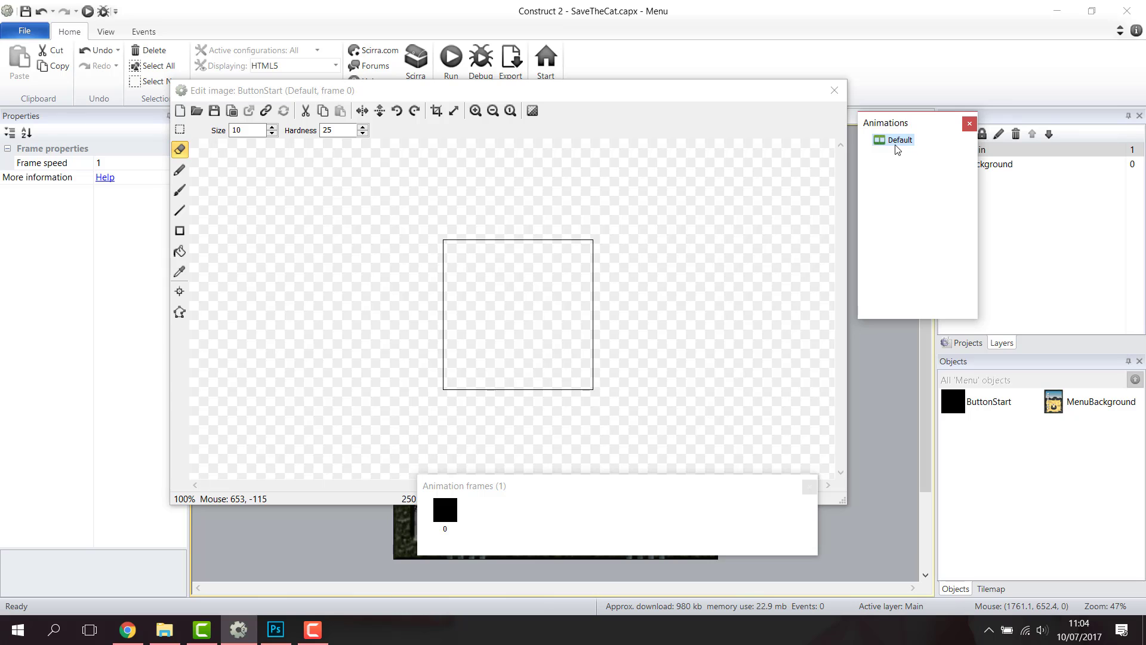
{"action": "left_click", "coordinate": [881, 146]}
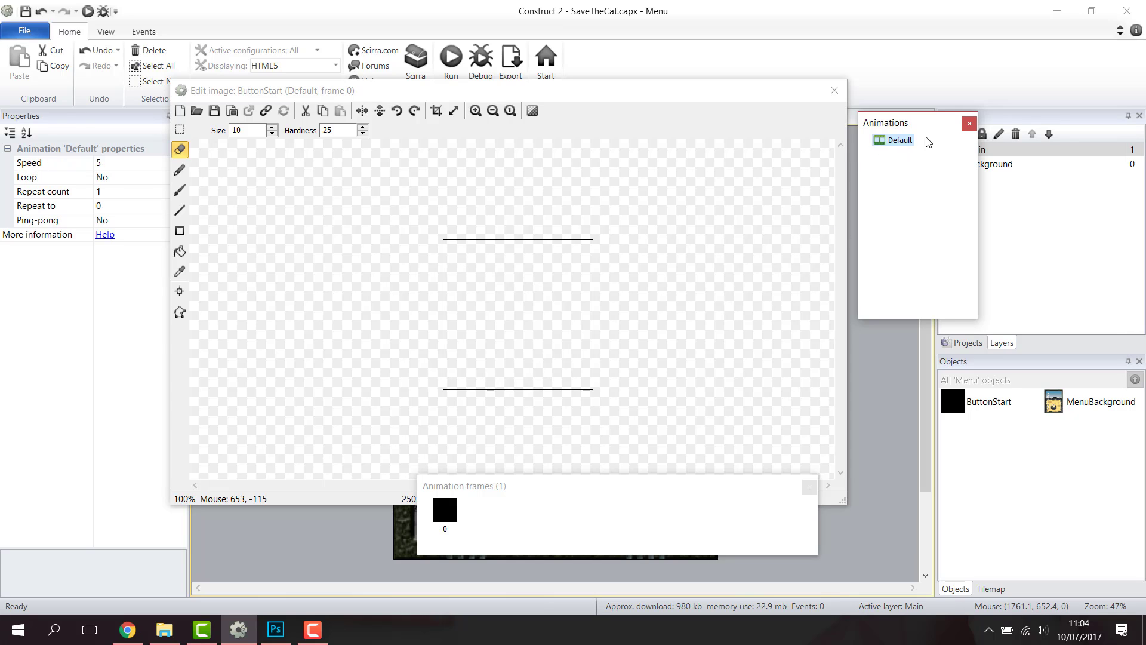
{"action": "left_click", "coordinate": [443, 508]}
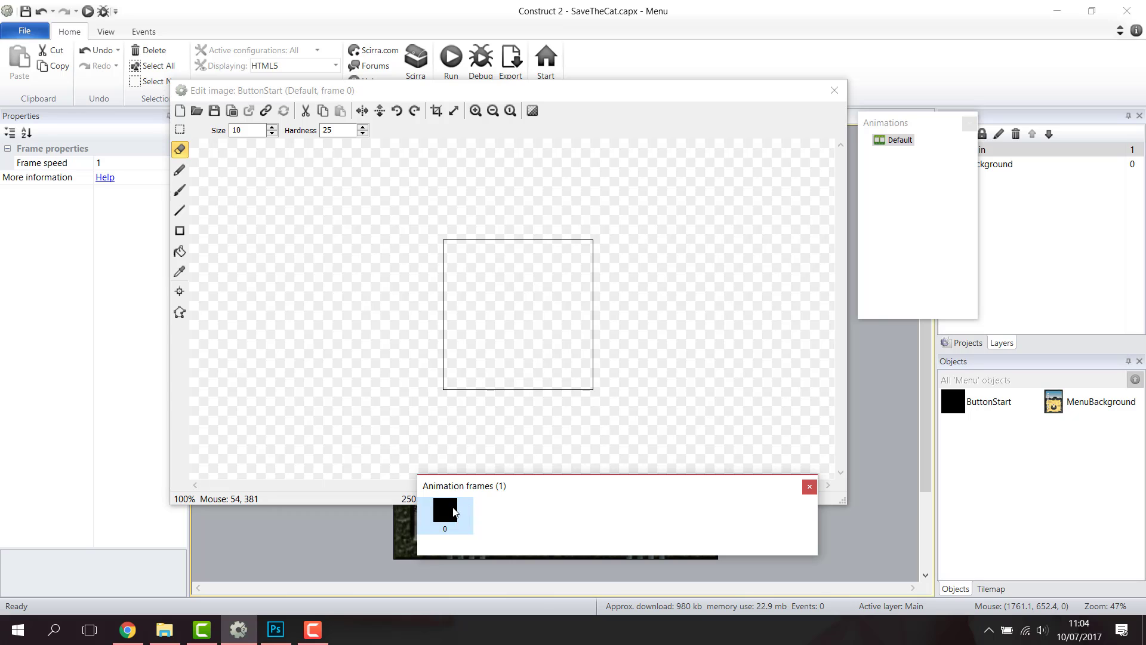
{"action": "left_click", "coordinate": [452, 513]}
Load the ButtonStart image from Sprites\HUD into frame 0 and crop its transparent edges.
{"action": "left_click", "coordinate": [197, 110]}
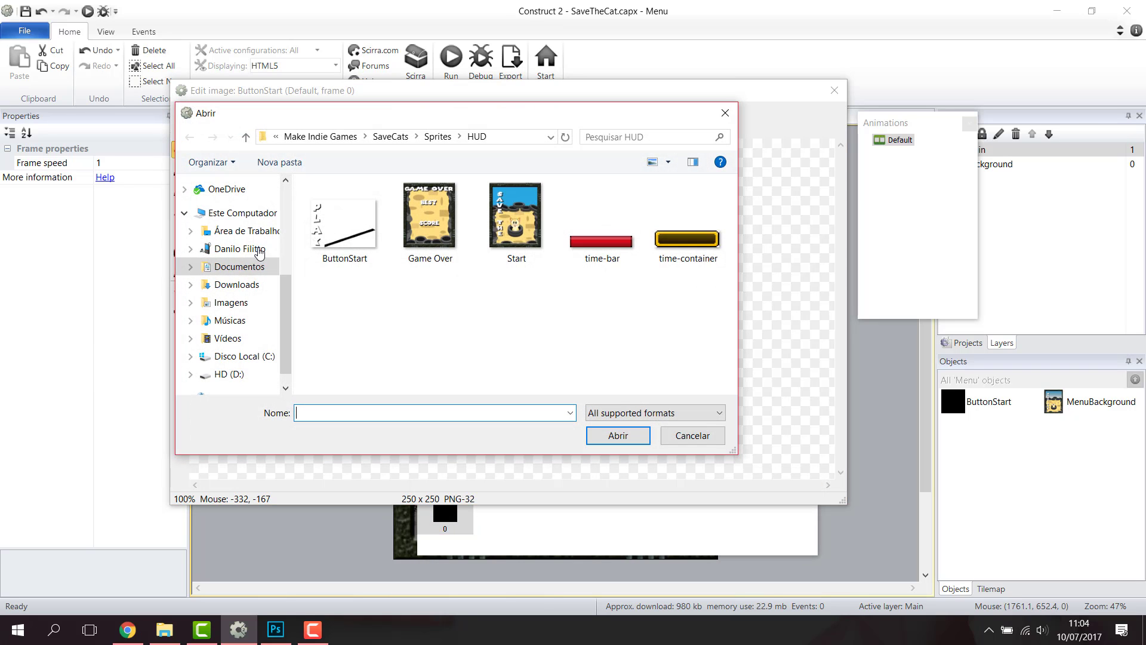
{"action": "left_click", "coordinate": [355, 258]}
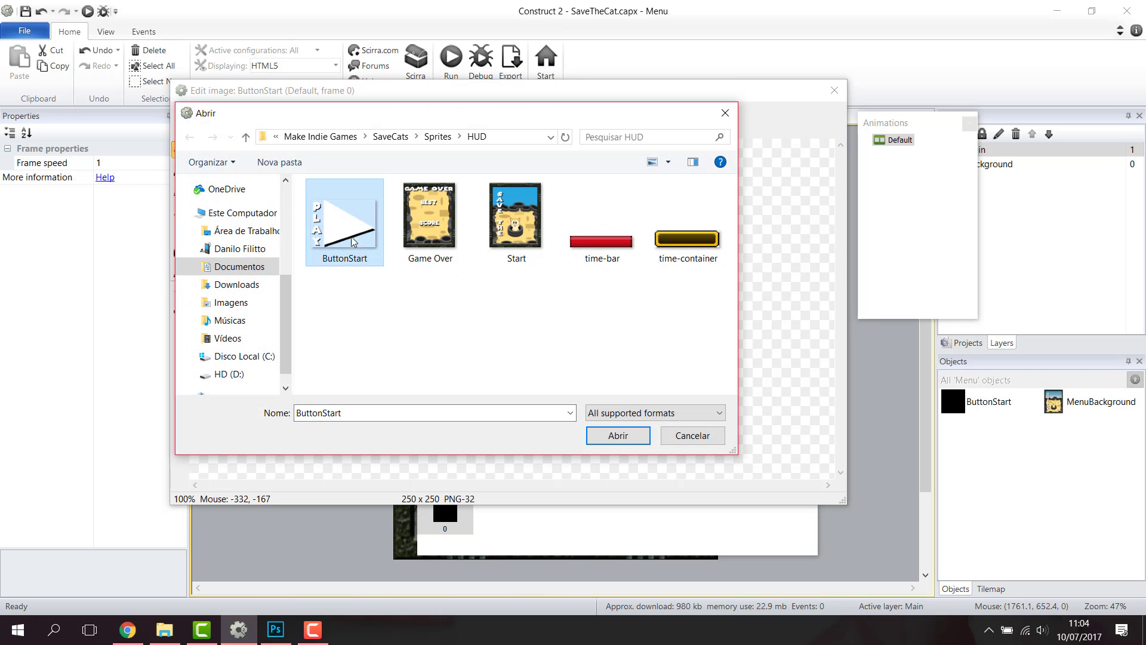
{"action": "left_click", "coordinate": [618, 435]}
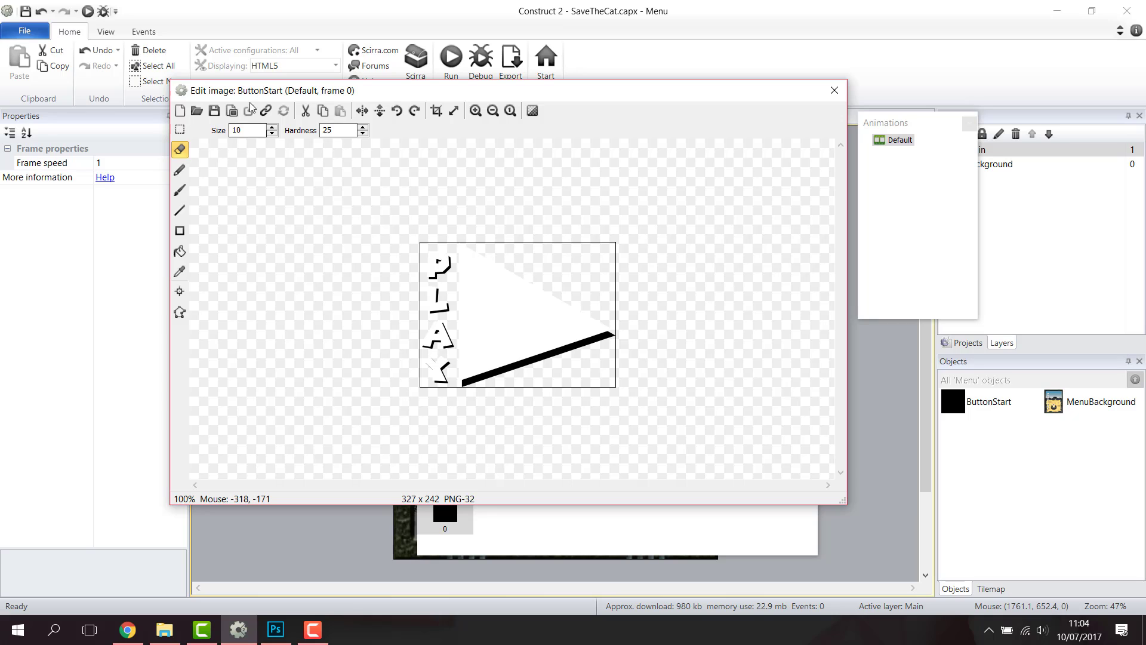
{"action": "left_click", "coordinate": [436, 111]}
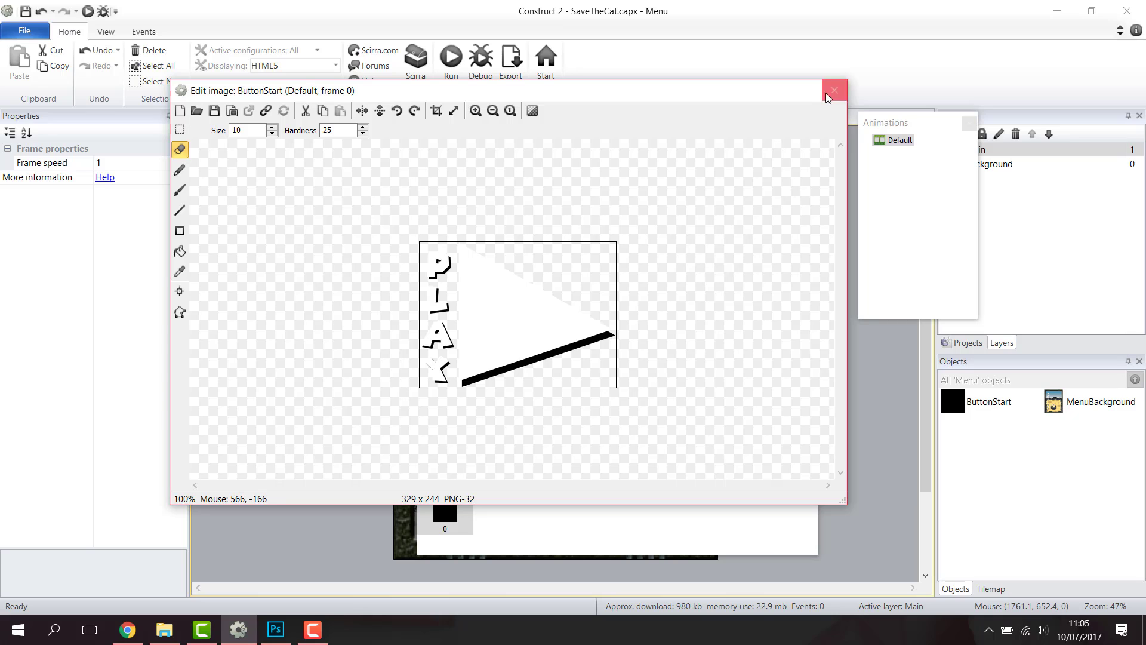
Review the Default animation's properties, including Speed 5, then close the image editor.
{"action": "left_click", "coordinate": [899, 143]}
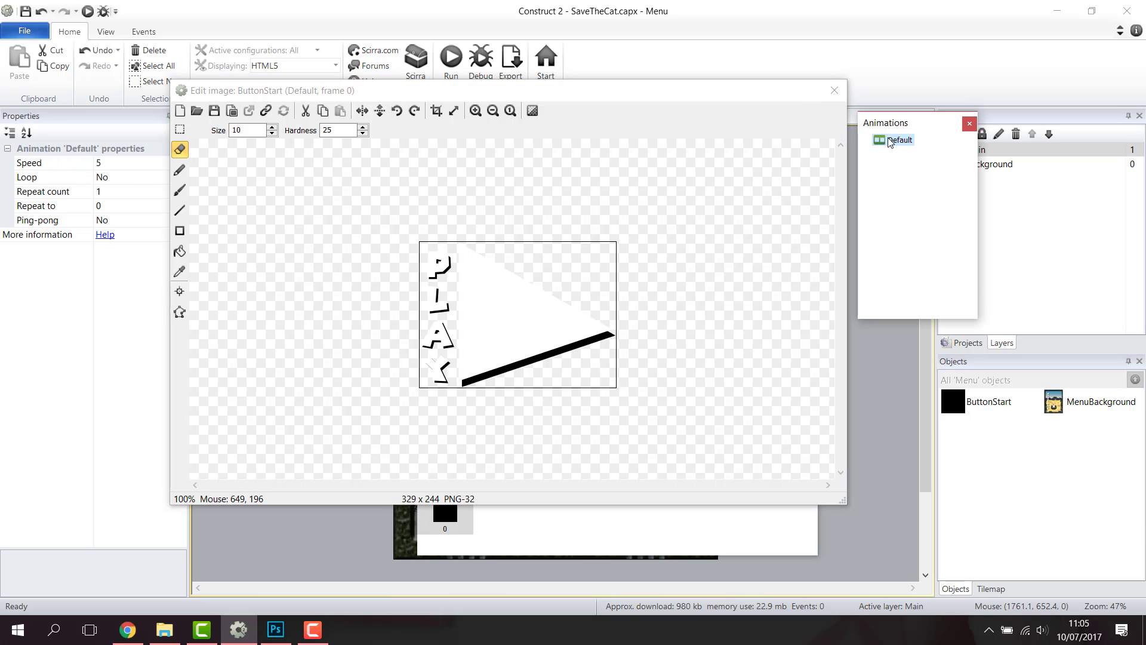
{"action": "left_click", "coordinate": [891, 141]}
{"action": "left_click", "coordinate": [446, 514]}
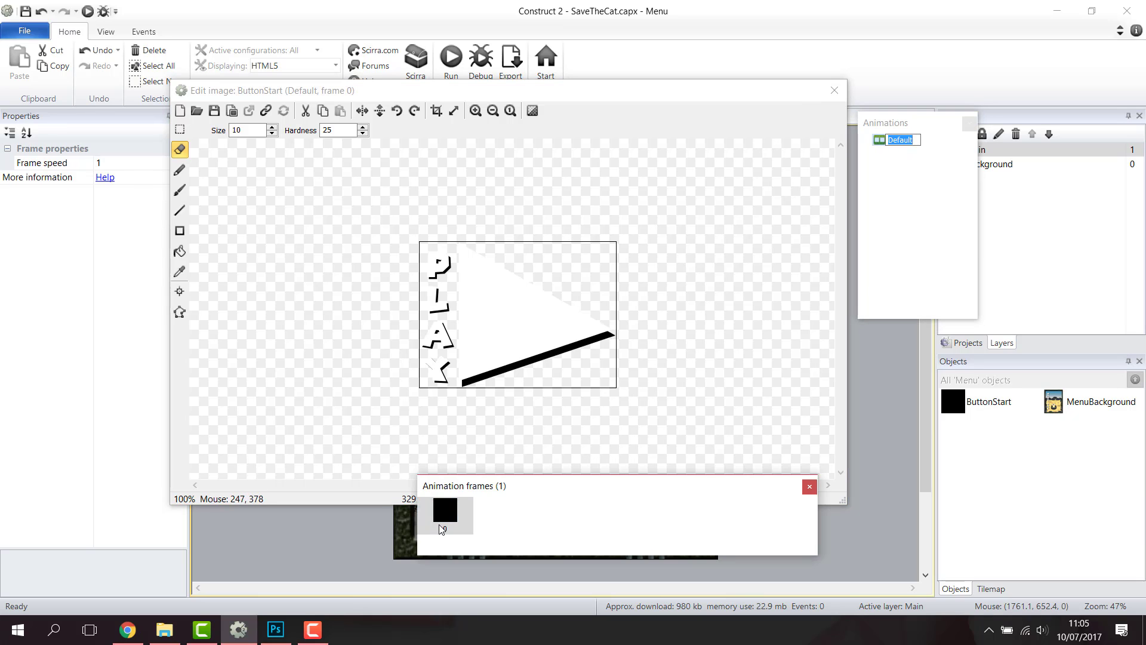
{"action": "left_click_drag", "start_coordinate": [419, 90], "coordinate": [447, 89]}
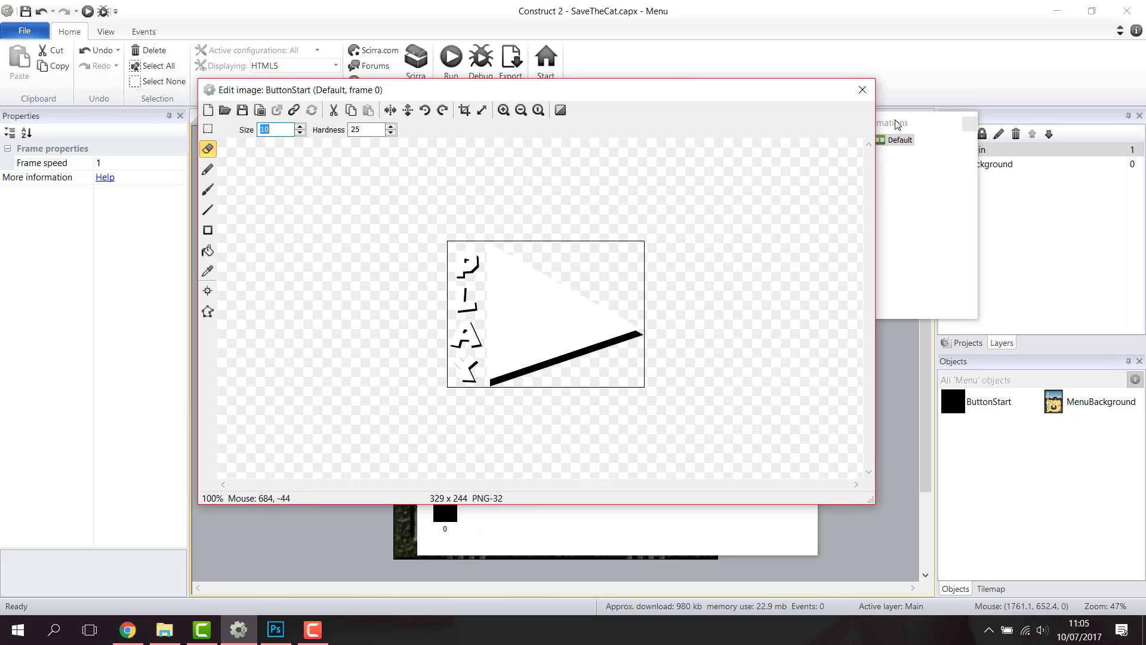
{"action": "left_click_drag", "start_coordinate": [898, 123], "coordinate": [932, 123]}
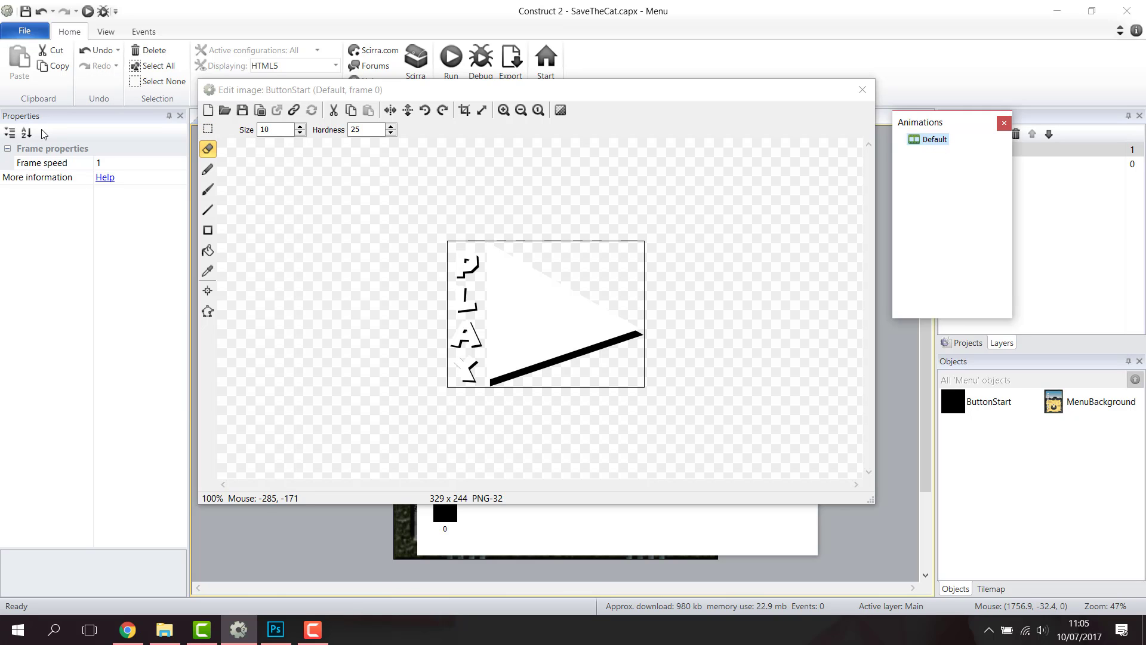
{"action": "left_click", "coordinate": [926, 140]}
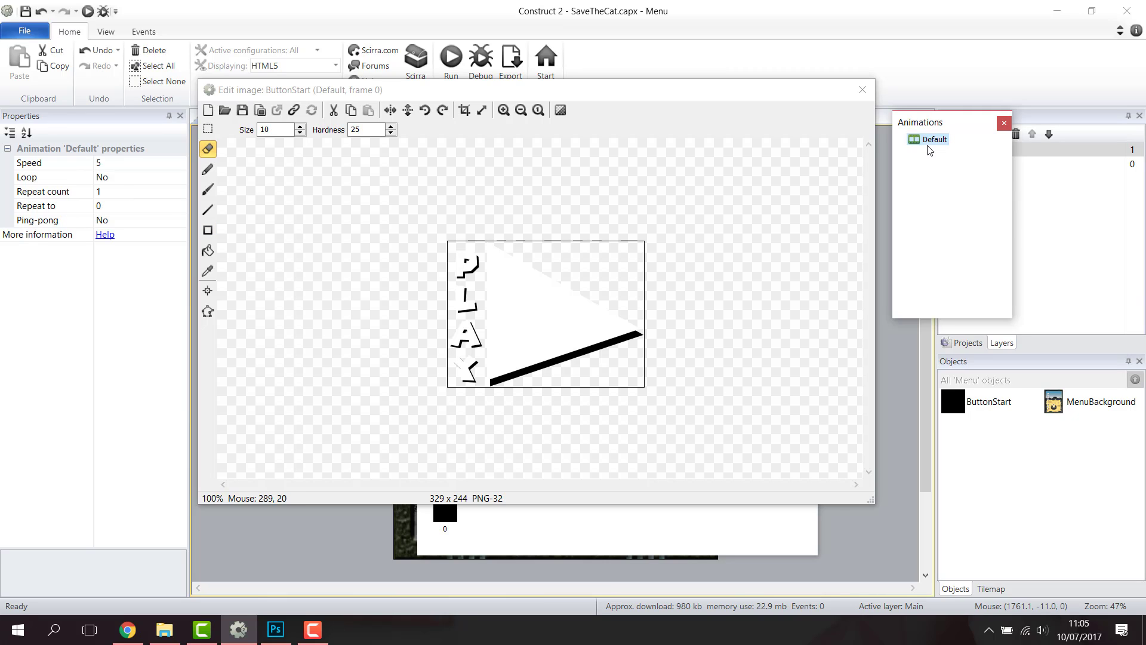
{"action": "left_click", "coordinate": [118, 167]}
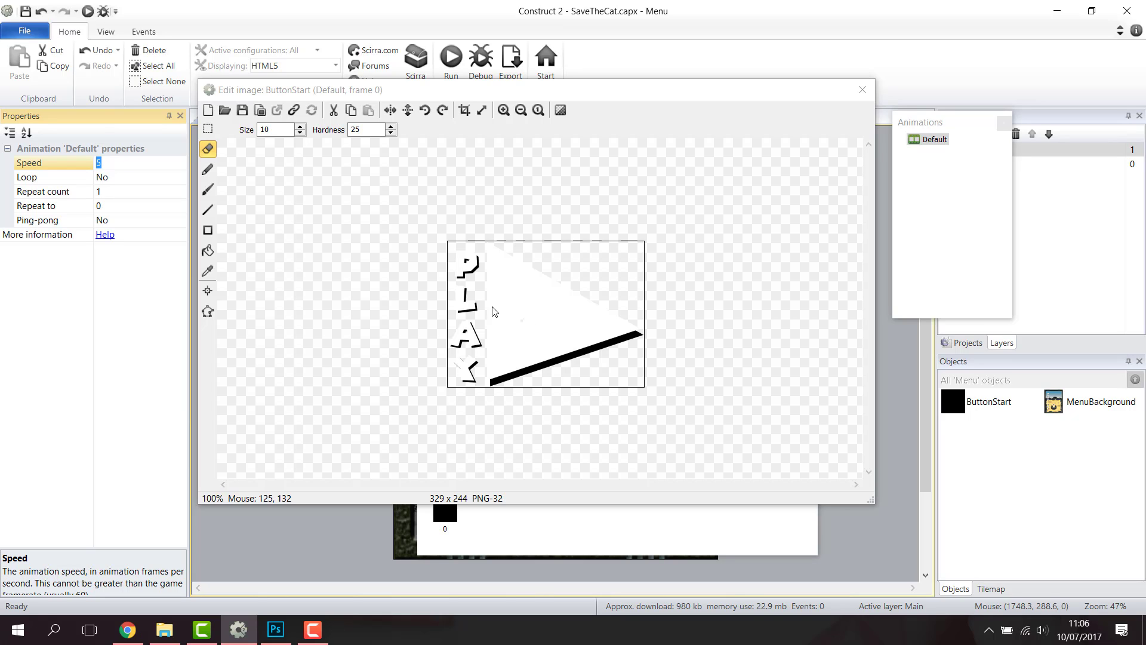
{"action": "left_click", "coordinate": [863, 91]}
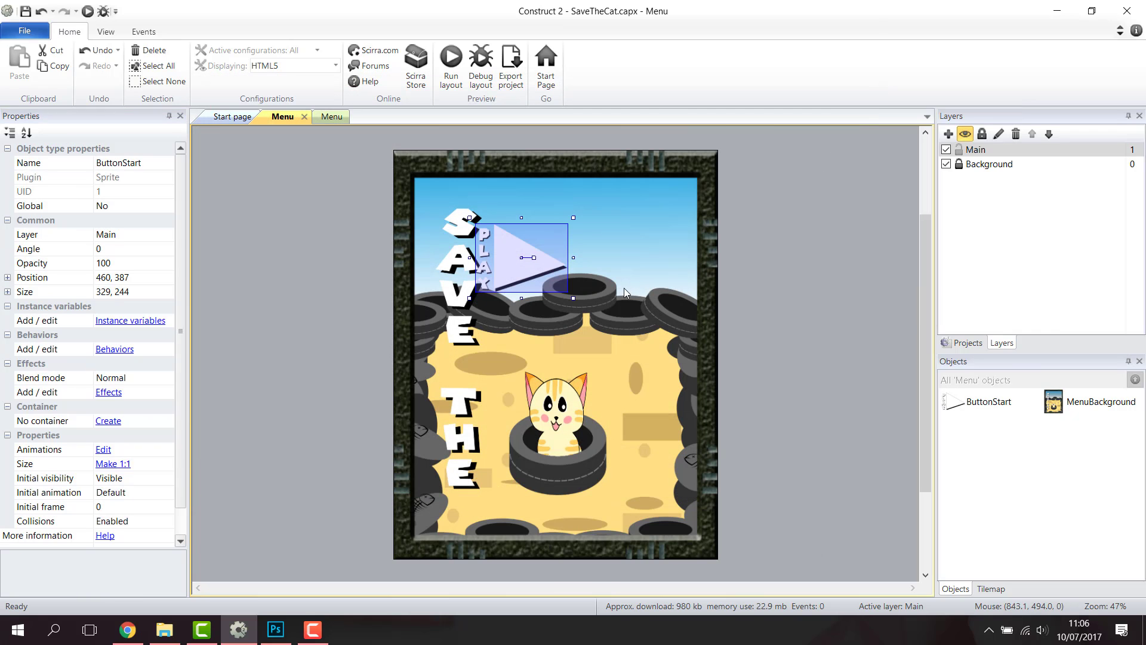
Set the PLAY button's position to 0, then move it to the frame's top-left corner at 169, 122.
{"action": "mouse_move", "coordinate": [511, 270]}
{"action": "left_mouse_down"}
{"action": "mouse_move", "coordinate": [528, 317]}
{"action": "mouse_move", "coordinate": [541, 320]}
{"action": "left_mouse_up"}
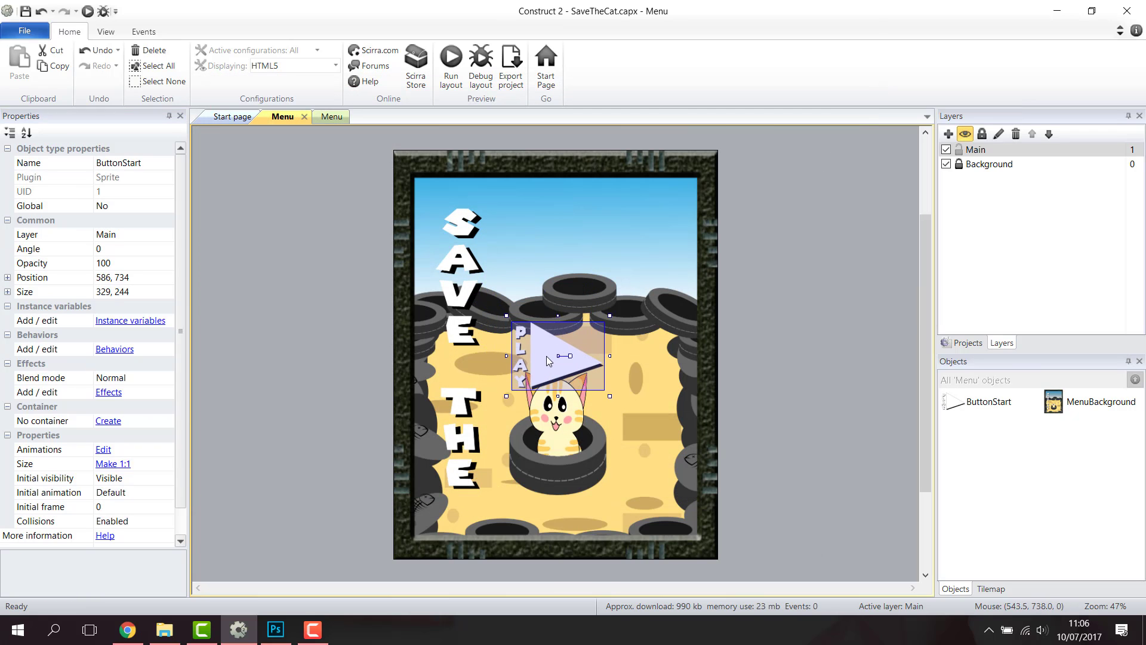
{"action": "left_click_drag", "start_coordinate": [544, 324], "coordinate": [554, 332]}
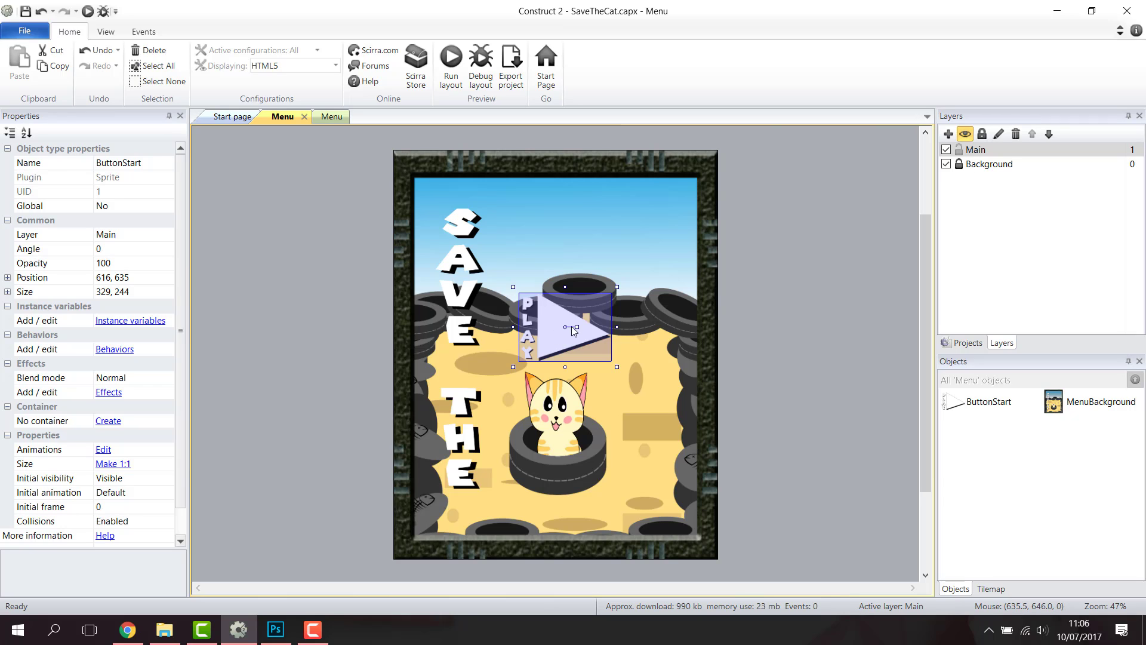
{"action": "left_click_drag", "start_coordinate": [567, 332], "coordinate": [596, 267]}
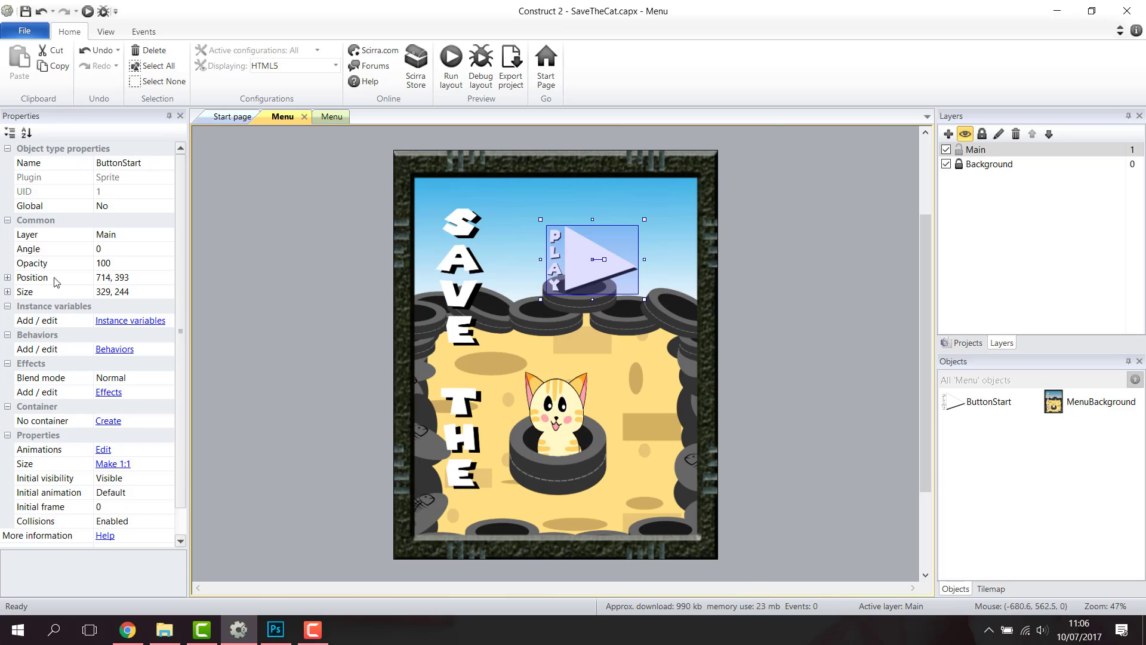
{"action": "left_click", "coordinate": [126, 283]}
{"action": "type", "text": "0"}
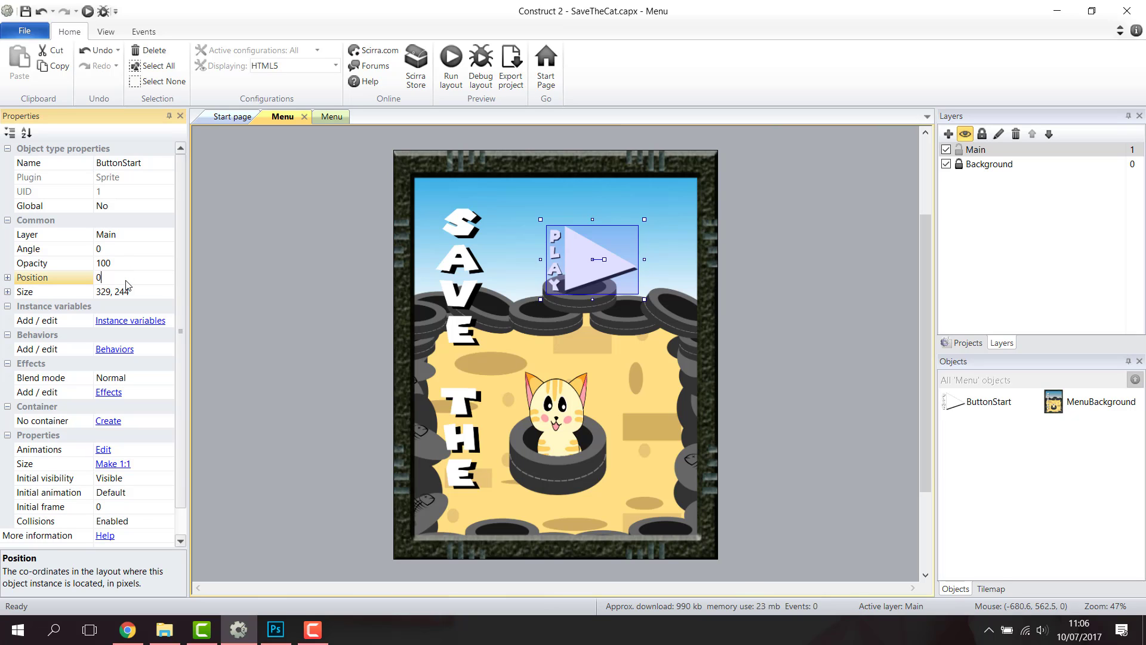
{"action": "key", "text": "Return"}
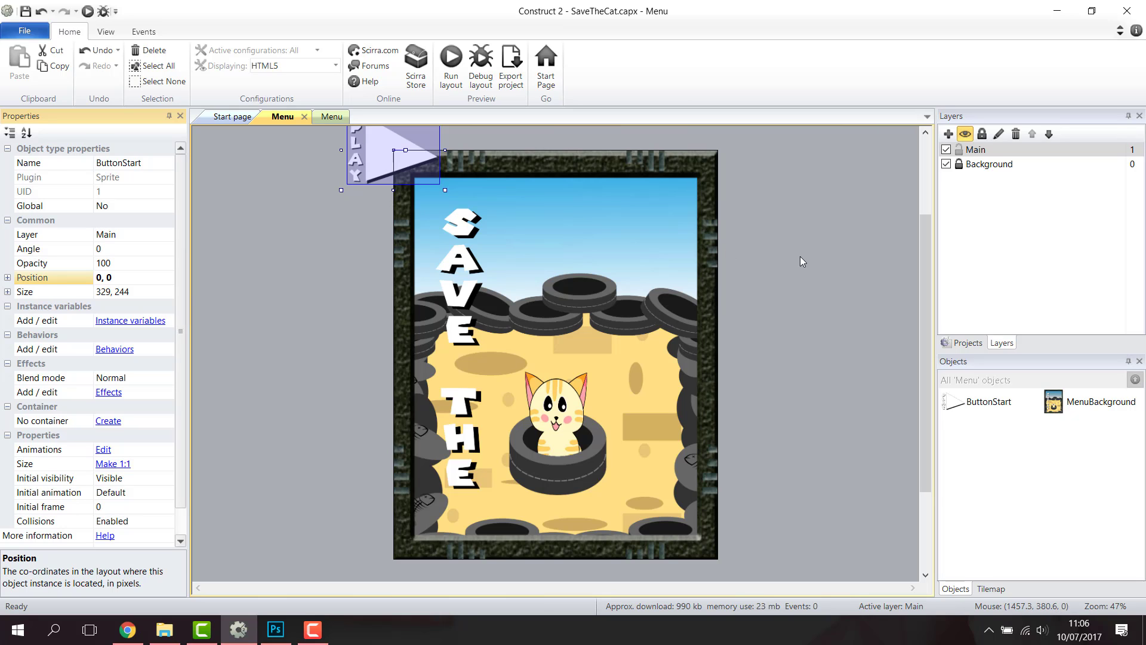
{"action": "left_click_drag", "start_coordinate": [929, 235], "coordinate": [928, 201]}
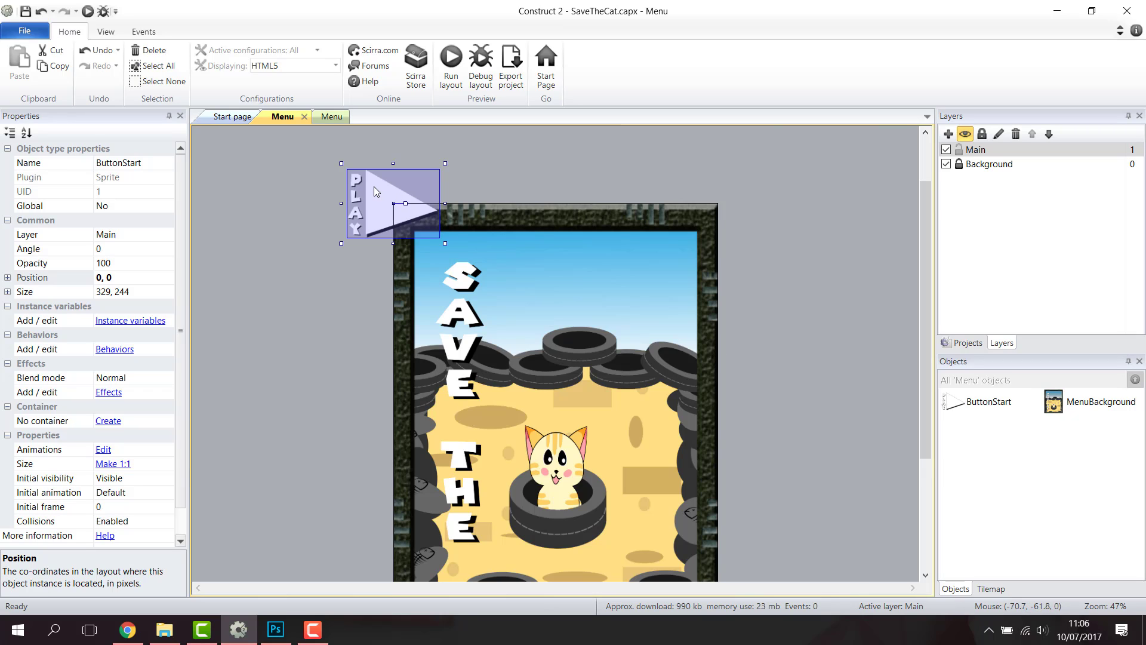
{"action": "left_click_drag", "start_coordinate": [374, 187], "coordinate": [421, 220]}
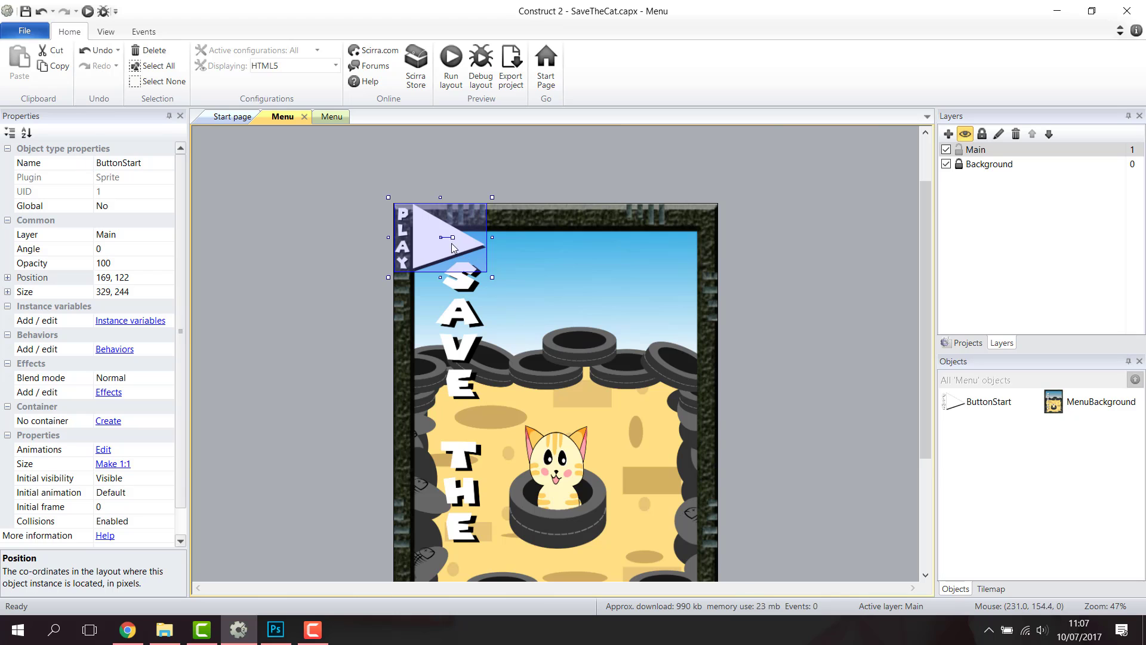
Open the ButtonStart image editor, close it, and reopen it on the 329 × 244 PLAY frame.
{"action": "double_click", "coordinate": [421, 224]}
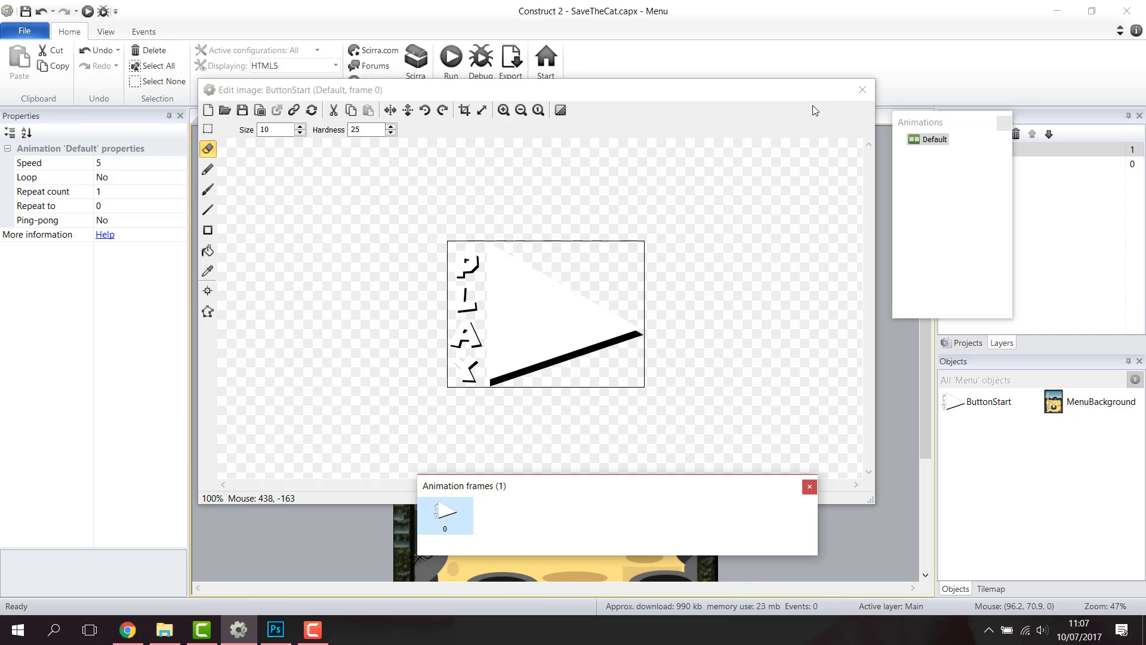
{"action": "left_click", "coordinate": [861, 92]}
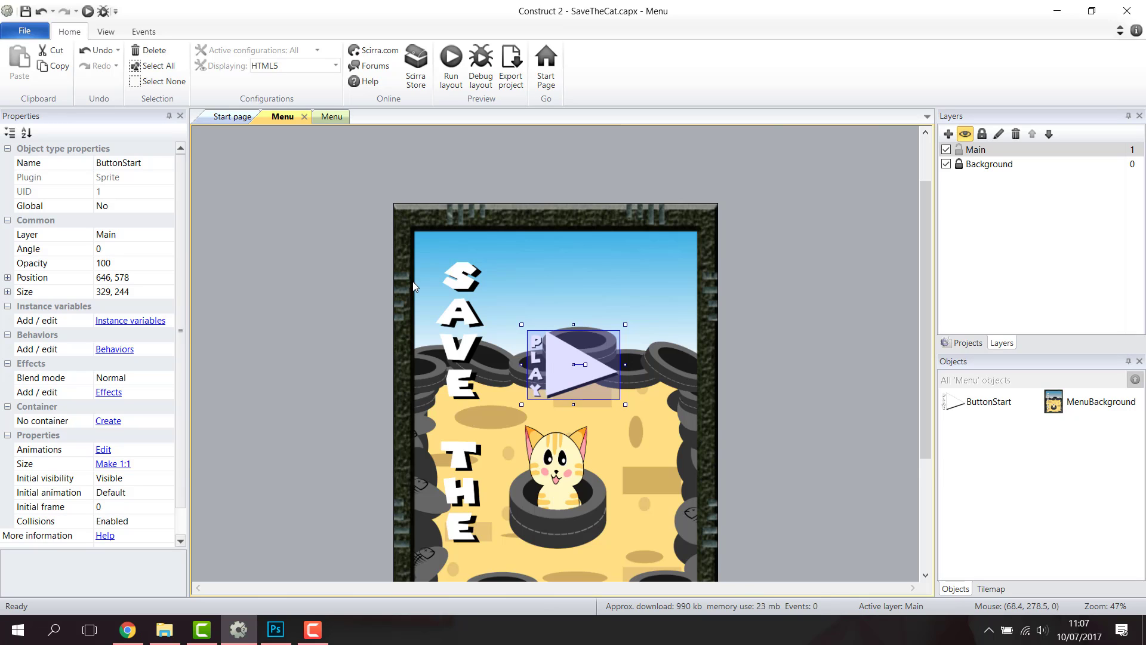
{"action": "double_click", "coordinate": [557, 365]}
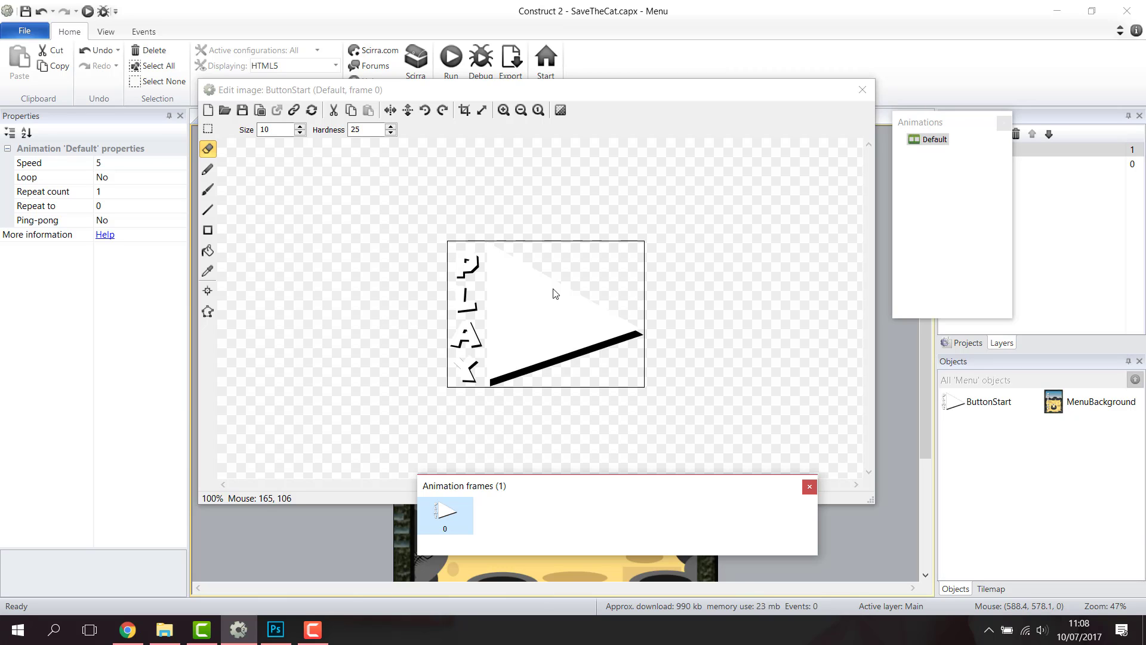
Reposition the origin point by hand, then set the button's position to 0, 0.
{"action": "left_click", "coordinate": [207, 293]}
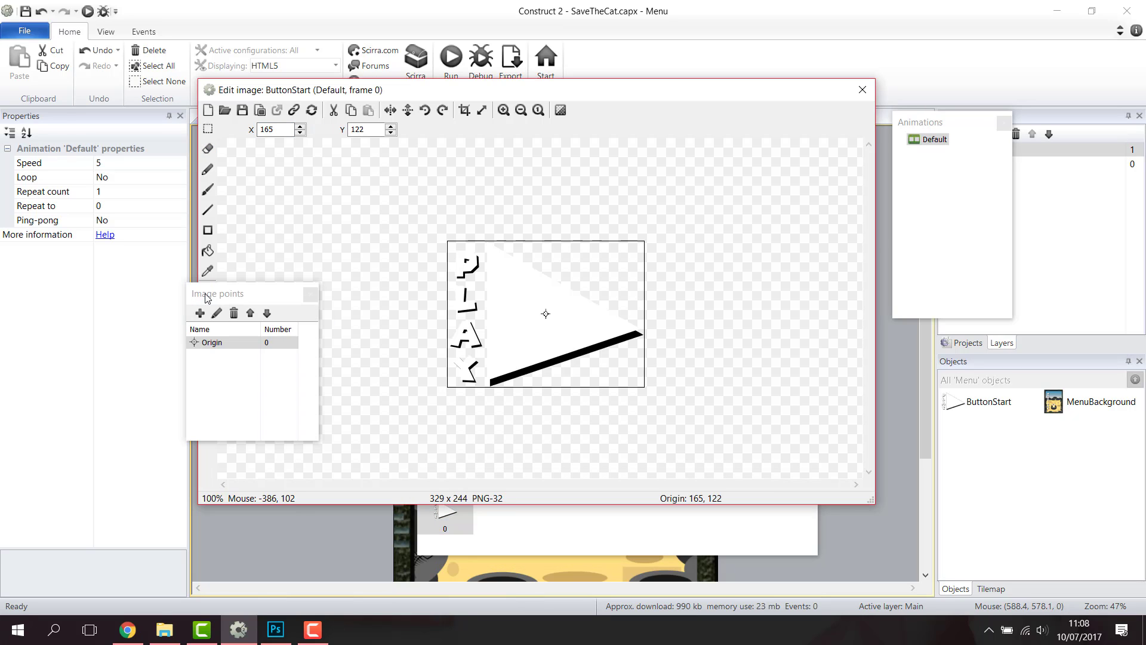
{"action": "left_click", "coordinate": [215, 346]}
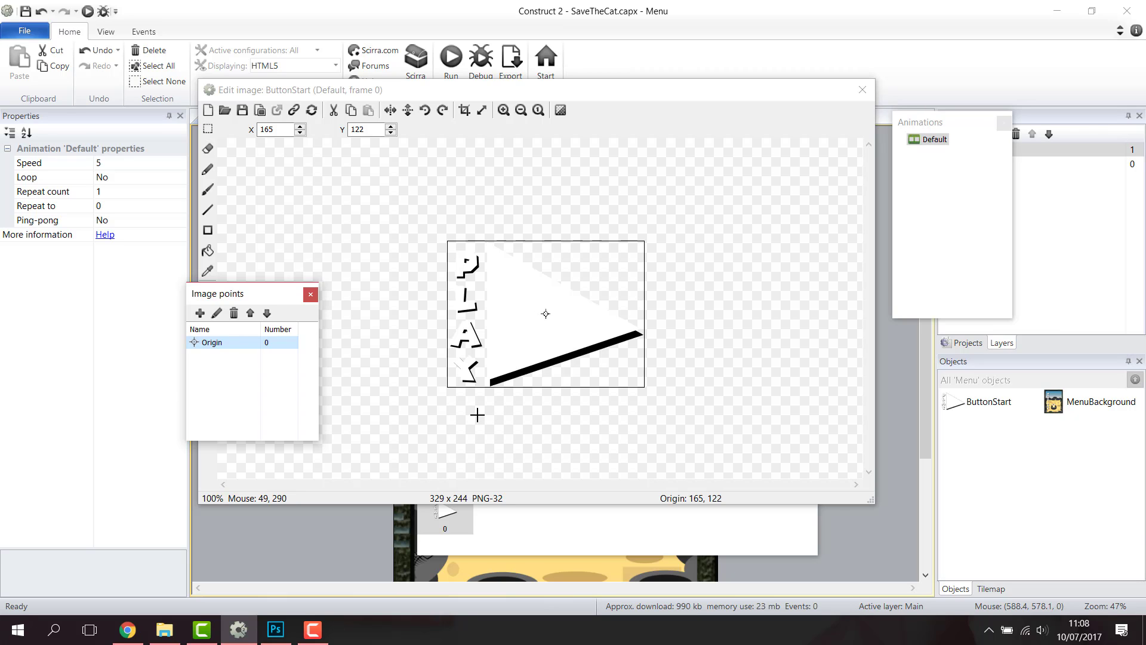
{"action": "left_click", "coordinate": [521, 287]}
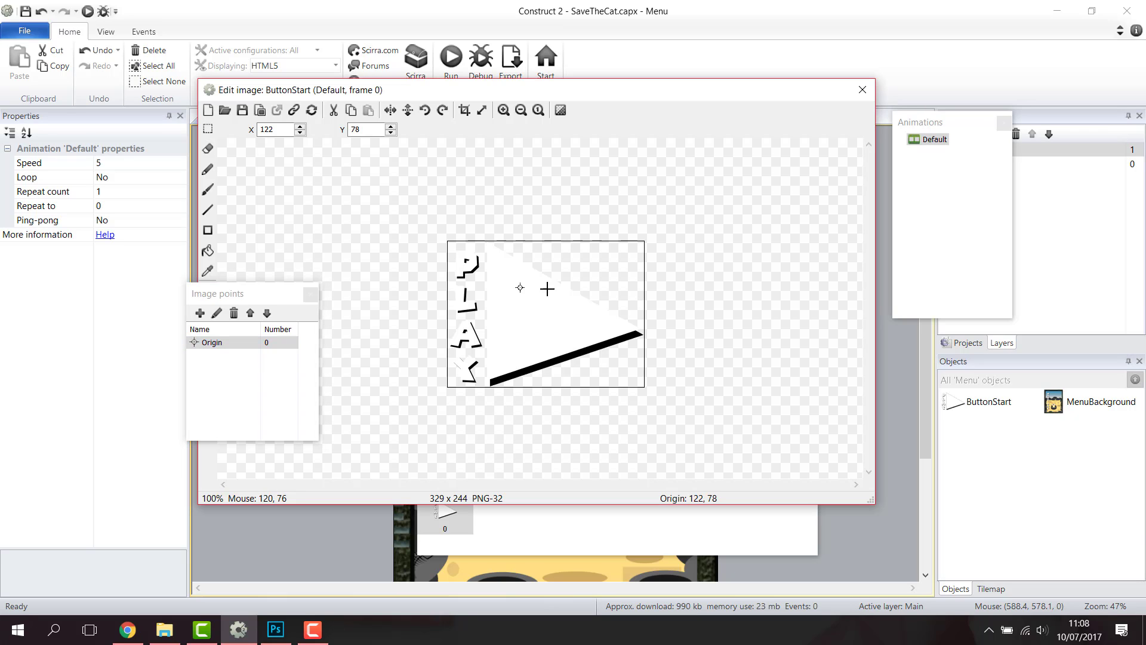
{"action": "left_click", "coordinate": [621, 278]}
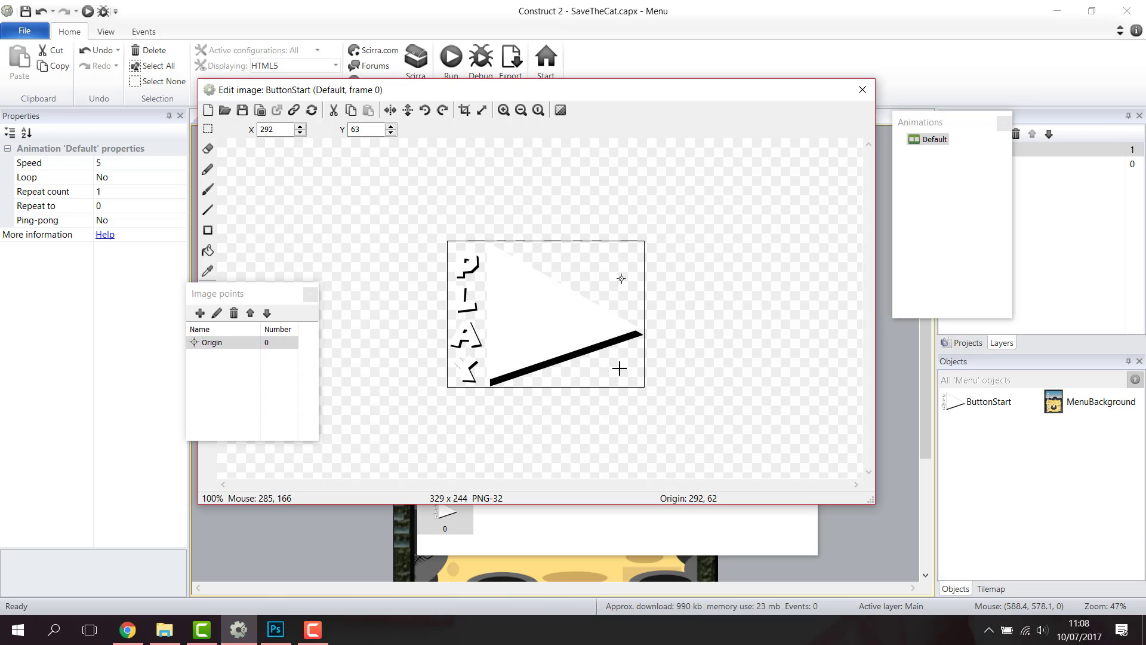
{"action": "left_click", "coordinate": [566, 311]}
{"action": "left_click", "coordinate": [448, 239]}
{"action": "left_click", "coordinate": [866, 85]}
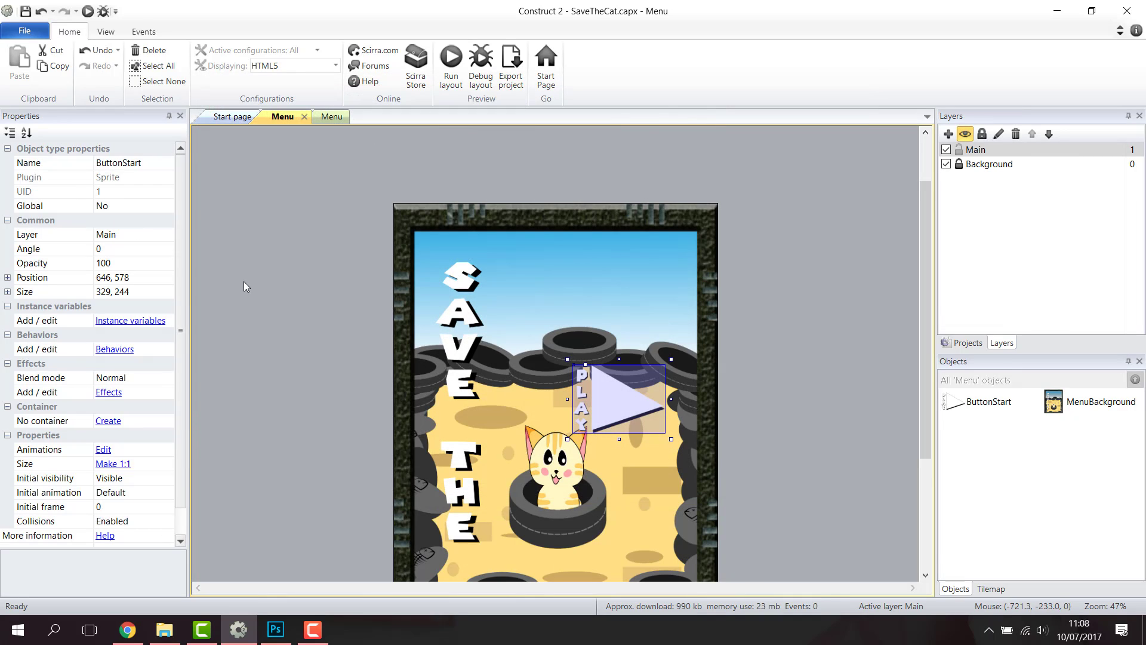
{"action": "left_click", "coordinate": [127, 278]}
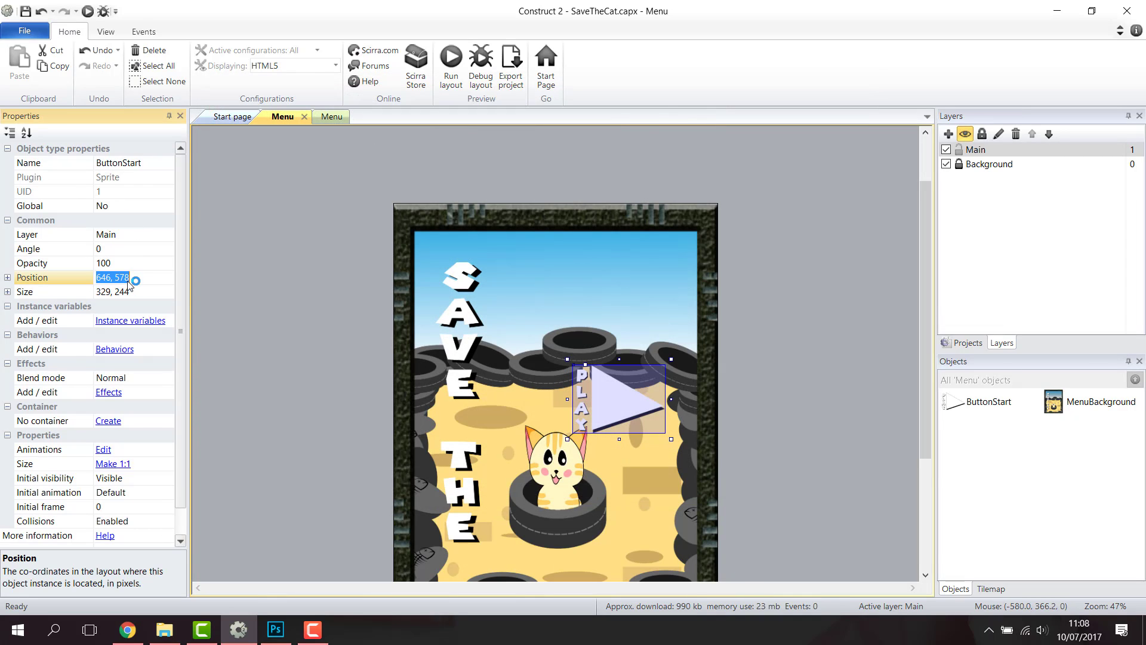
{"action": "type", "text": "0"}
{"action": "key", "text": "Return"}
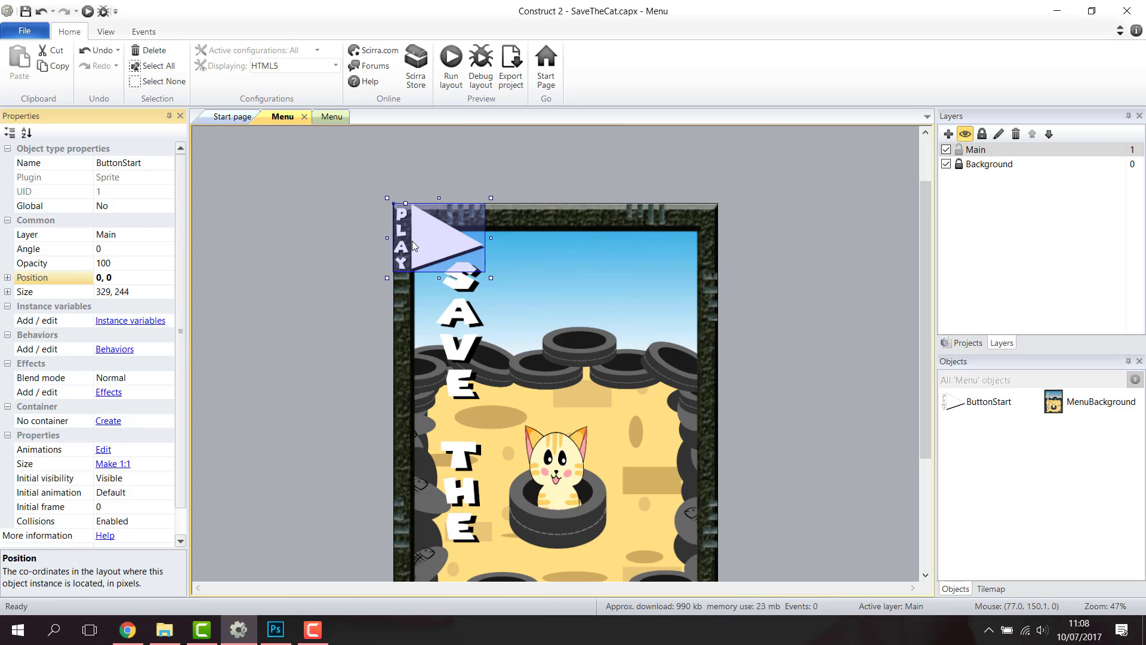
Snap ButtonStart's origin to the image middle (164, 122) with Quick assign and close the editor.
{"action": "double_click", "coordinate": [428, 235]}
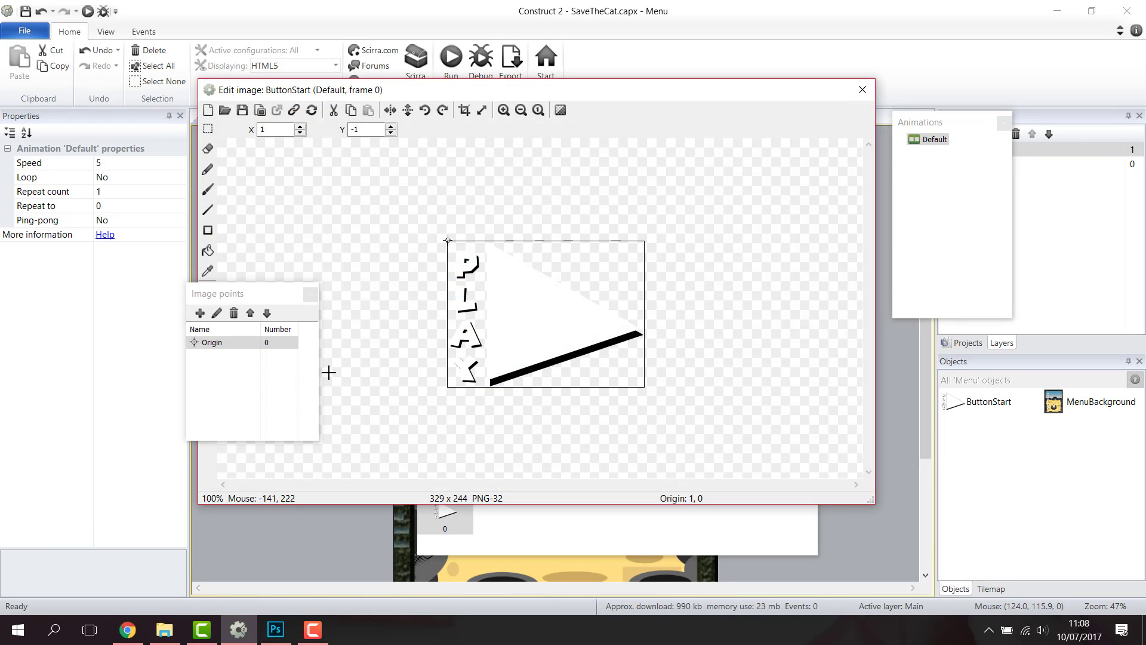
{"action": "right_click", "coordinate": [206, 343]}
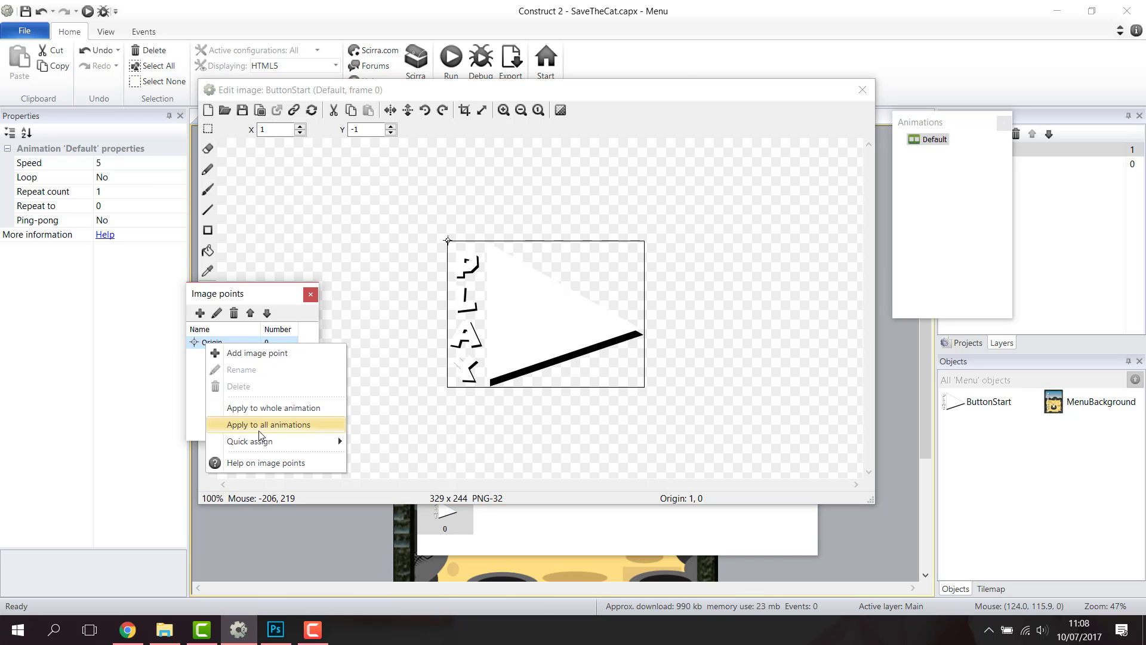
{"action": "mouse_move", "coordinate": [265, 446]}
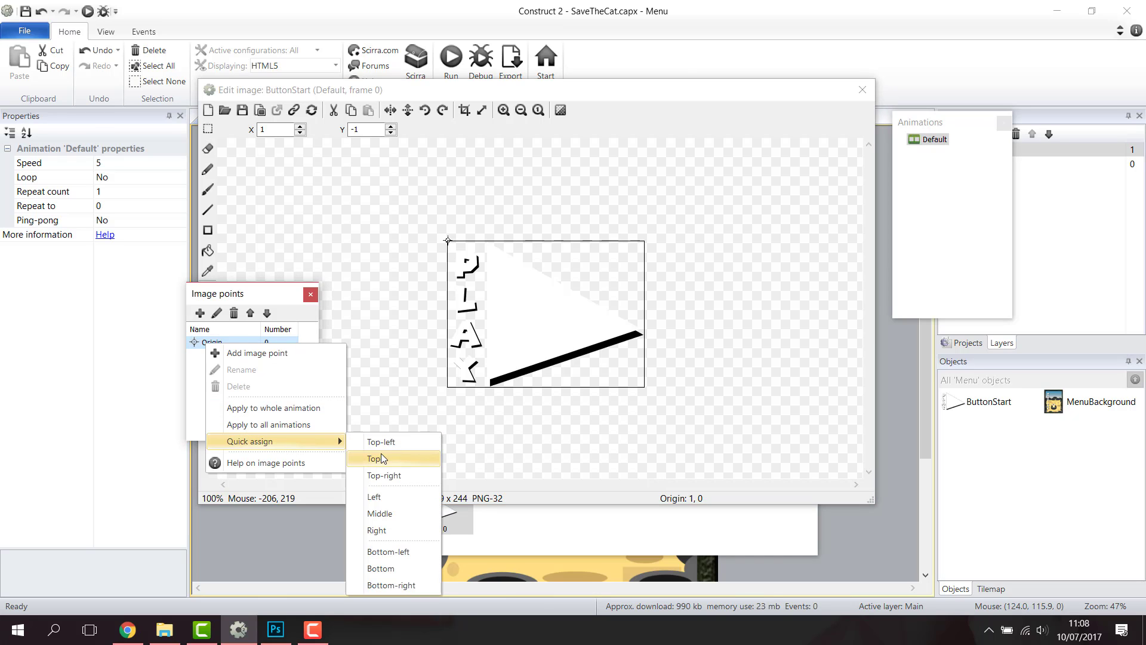
{"action": "left_click", "coordinate": [382, 514]}
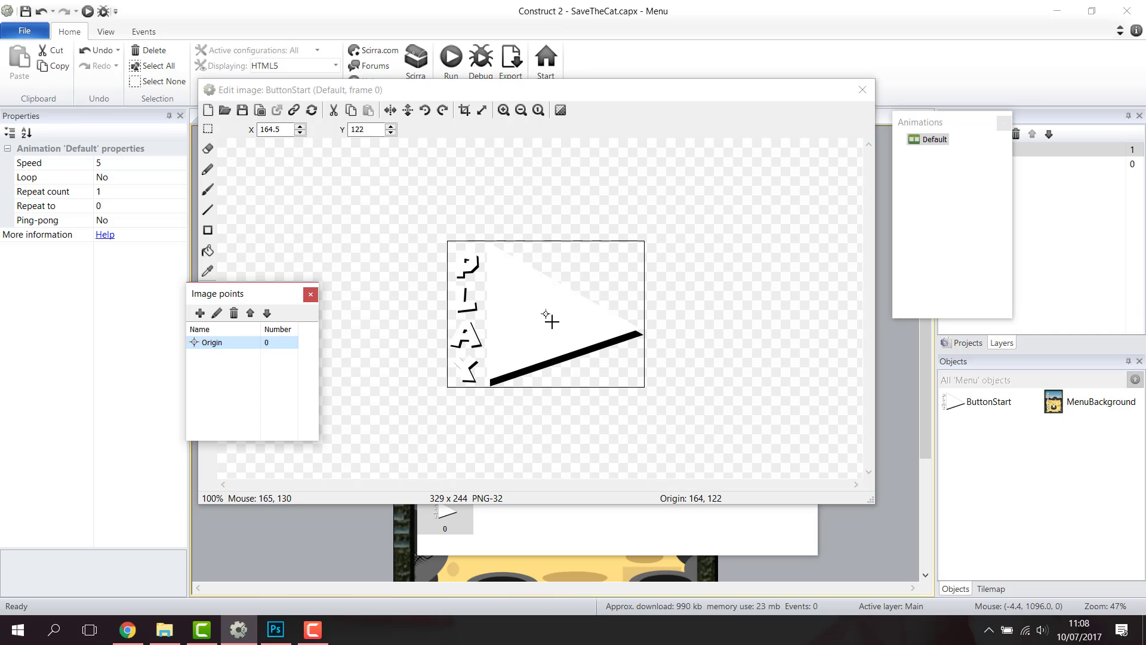
{"action": "left_click", "coordinate": [310, 294]}
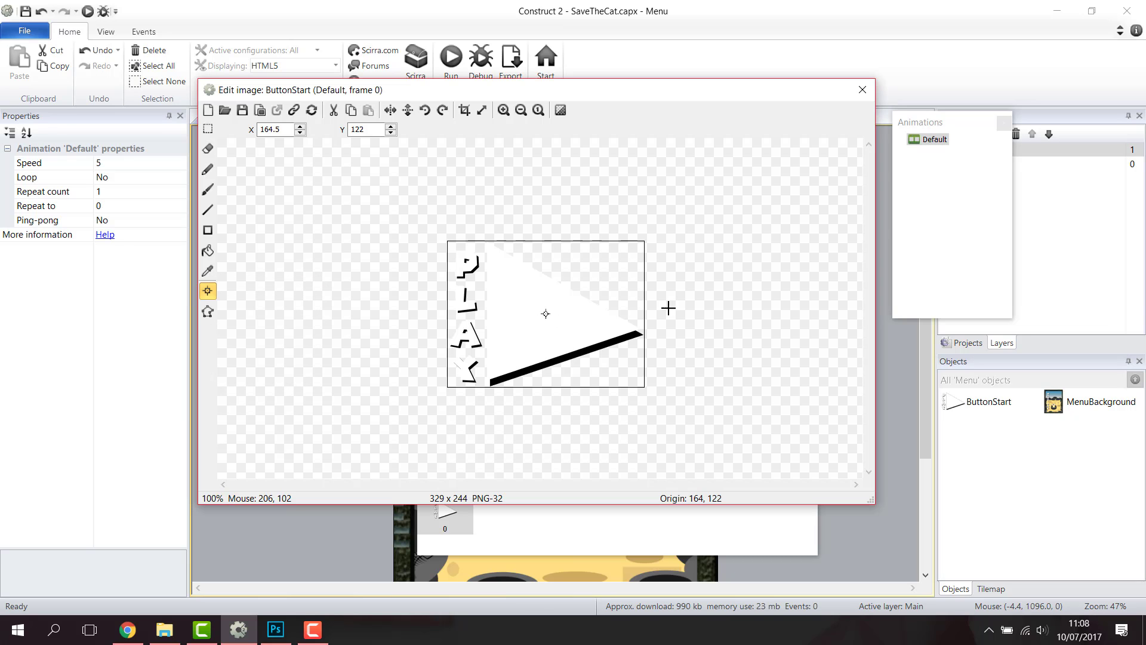
{"action": "left_click", "coordinate": [862, 90]}
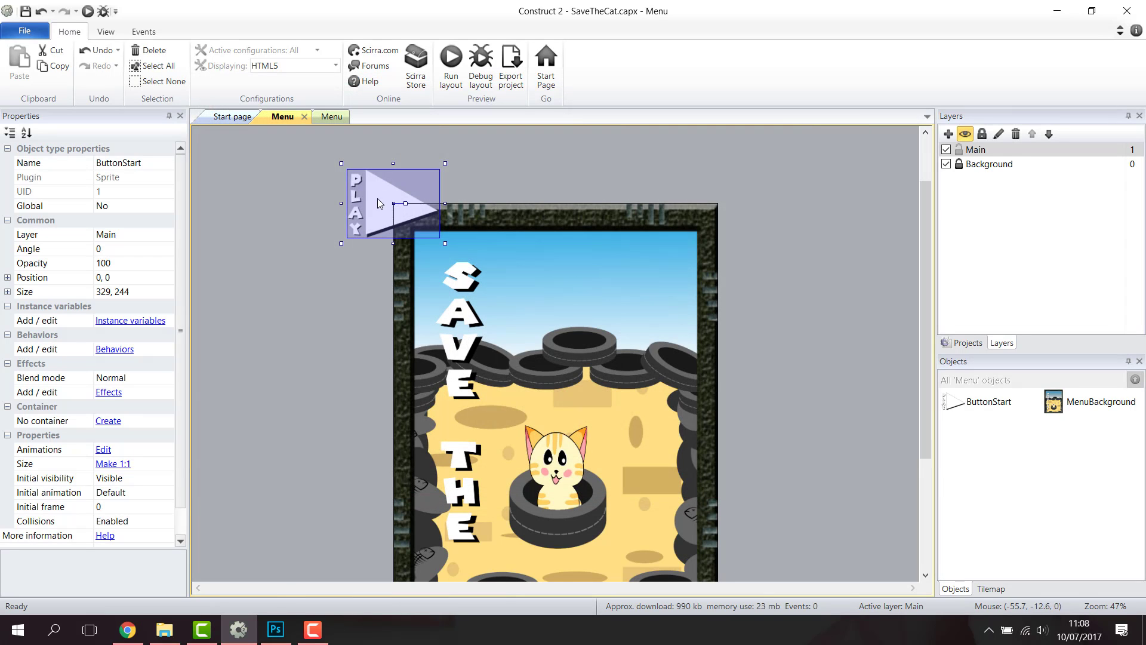
Drag the PLAY button from the corner to 601, 582, just above the cat.
{"action": "left_click_drag", "start_coordinate": [378, 188], "coordinate": [546, 350]}
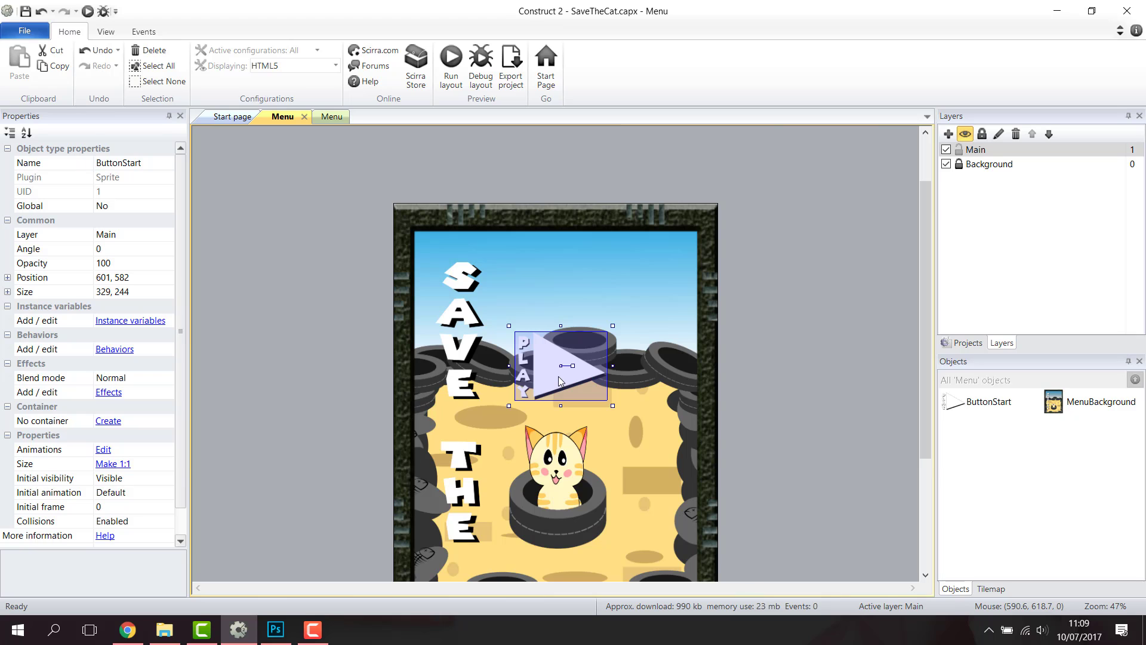
Drag ButtonStart's collision polygon vertices onto the PLAY arrow's tip, corners and edges, then close the editor.
{"action": "double_click", "coordinate": [557, 376]}
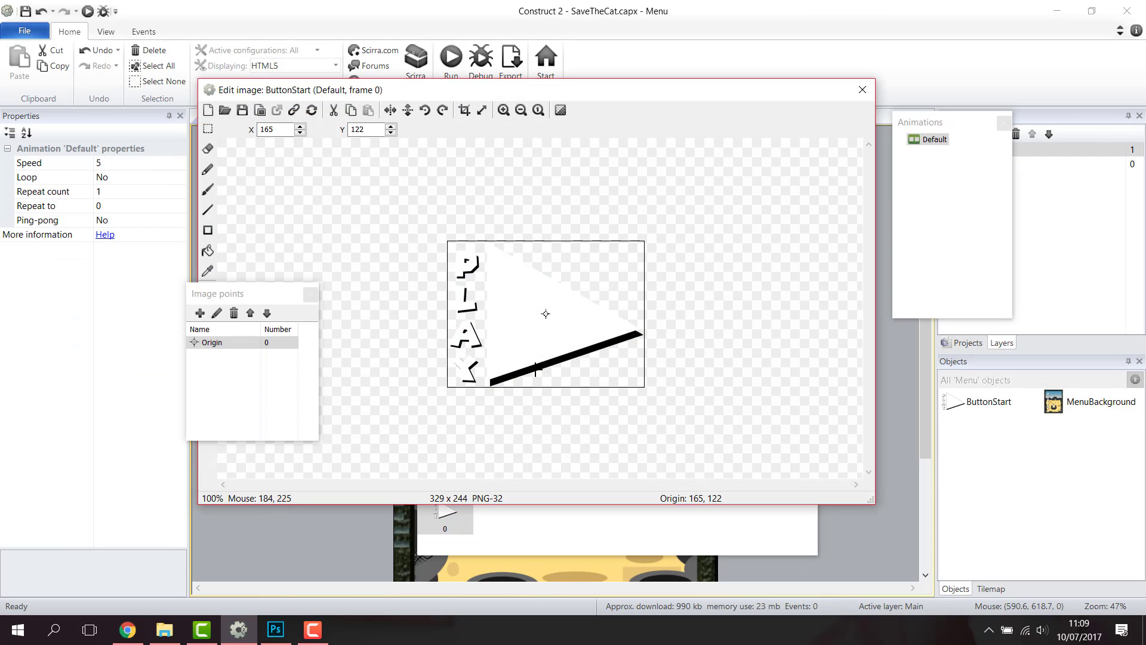
{"action": "left_click", "coordinate": [311, 294]}
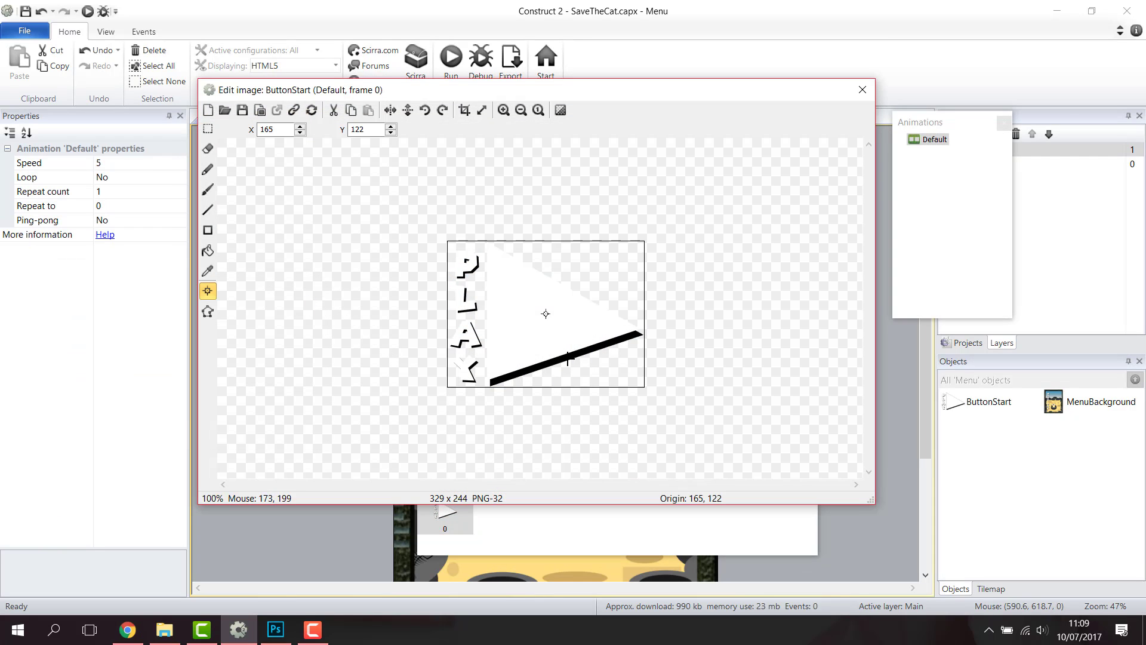
{"action": "left_click", "coordinate": [208, 311]}
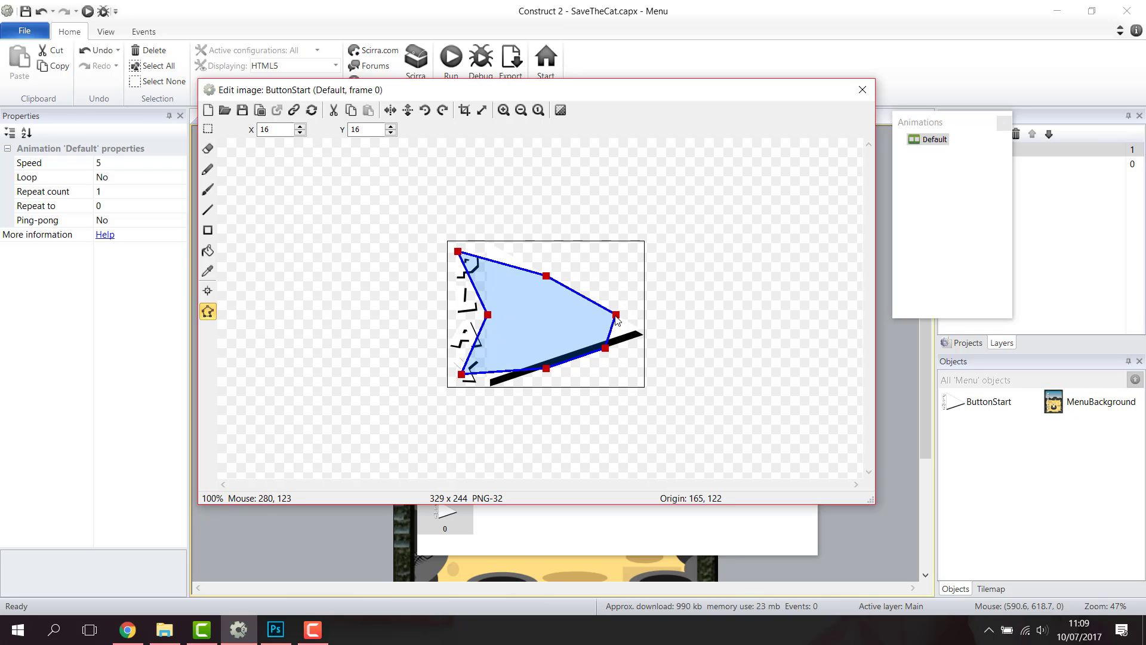
{"action": "left_click_drag", "start_coordinate": [616, 315], "coordinate": [642, 331]}
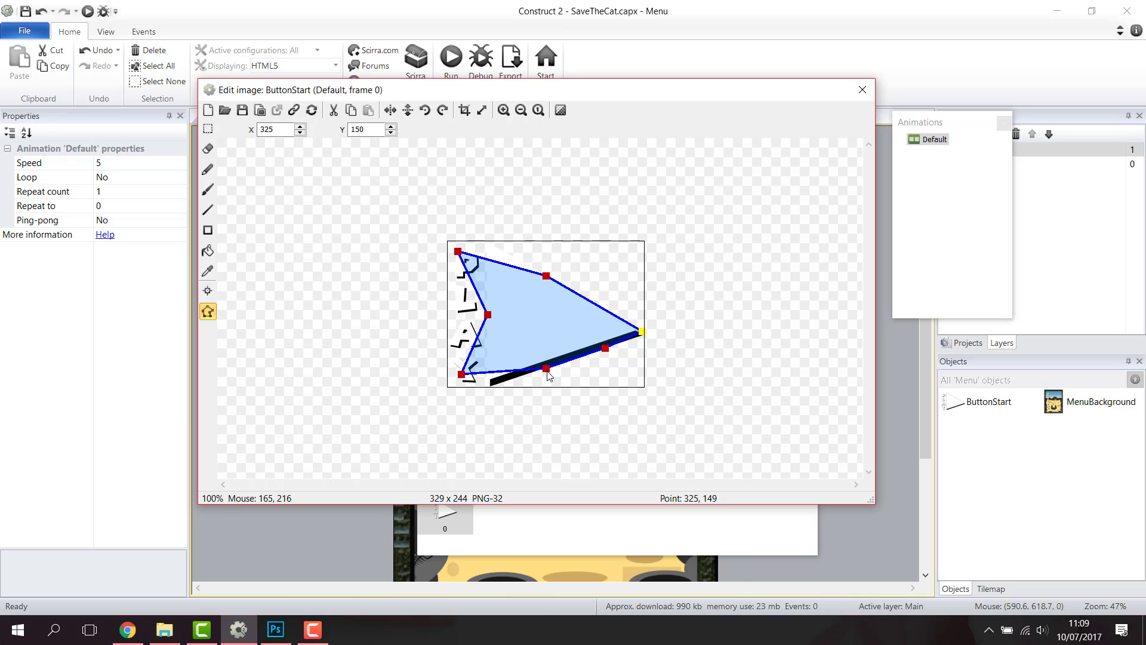
{"action": "left_click_drag", "start_coordinate": [546, 369], "coordinate": [494, 384]}
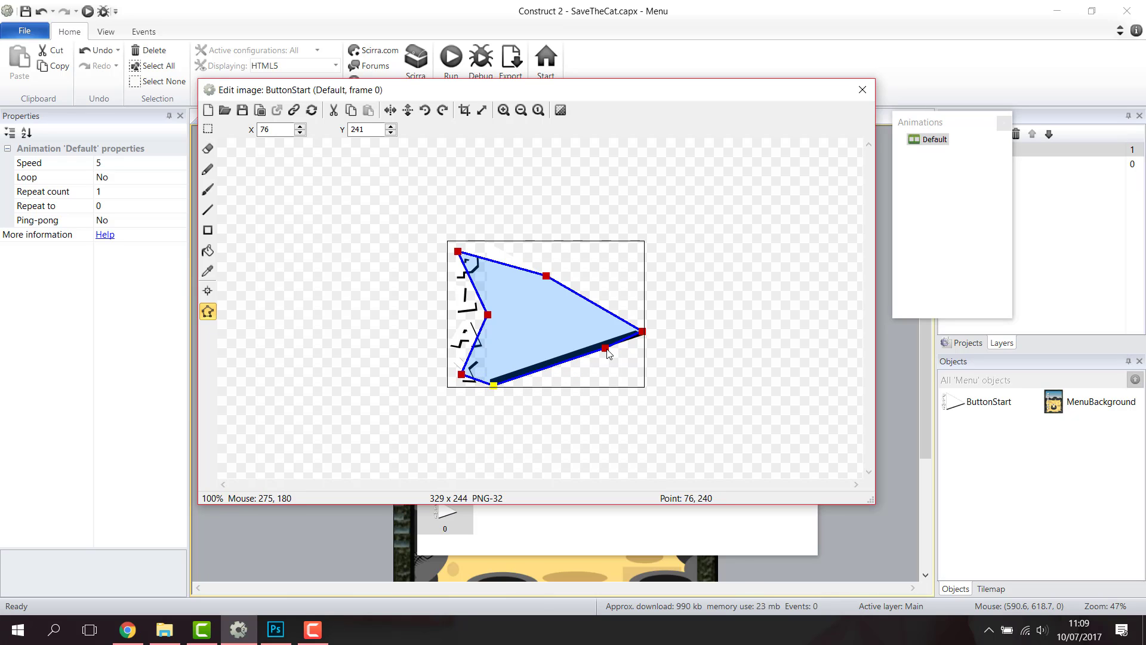
{"action": "left_click_drag", "start_coordinate": [605, 348], "coordinate": [568, 358]}
{"action": "left_click_drag", "start_coordinate": [462, 375], "coordinate": [453, 384]}
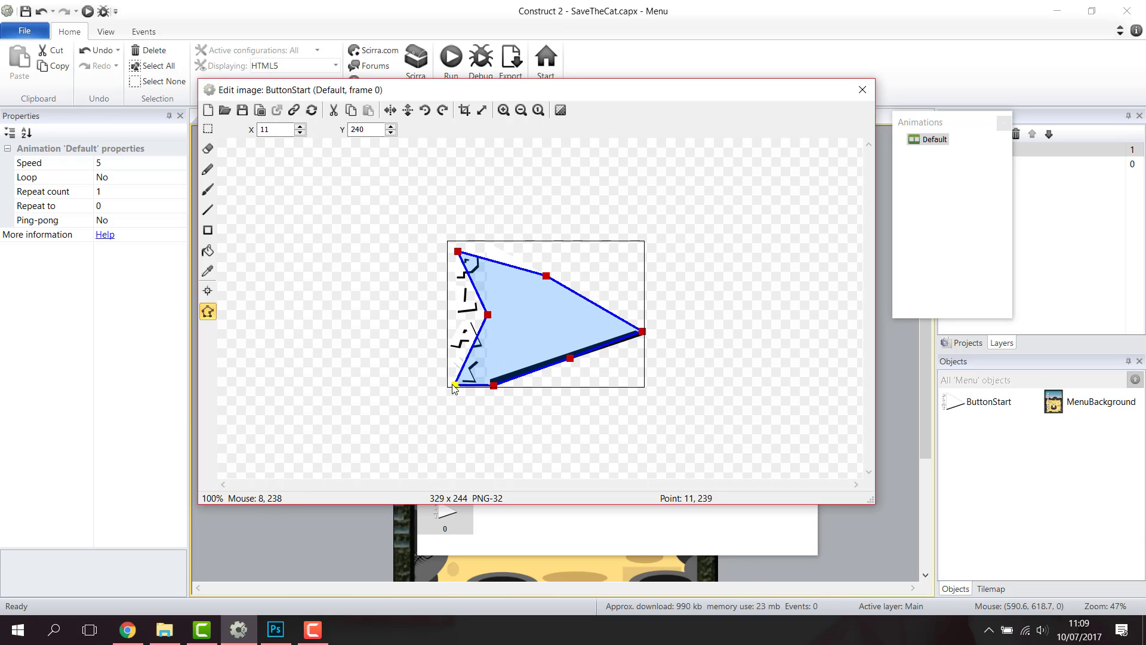
{"action": "left_click_drag", "start_coordinate": [487, 315], "coordinate": [455, 315]}
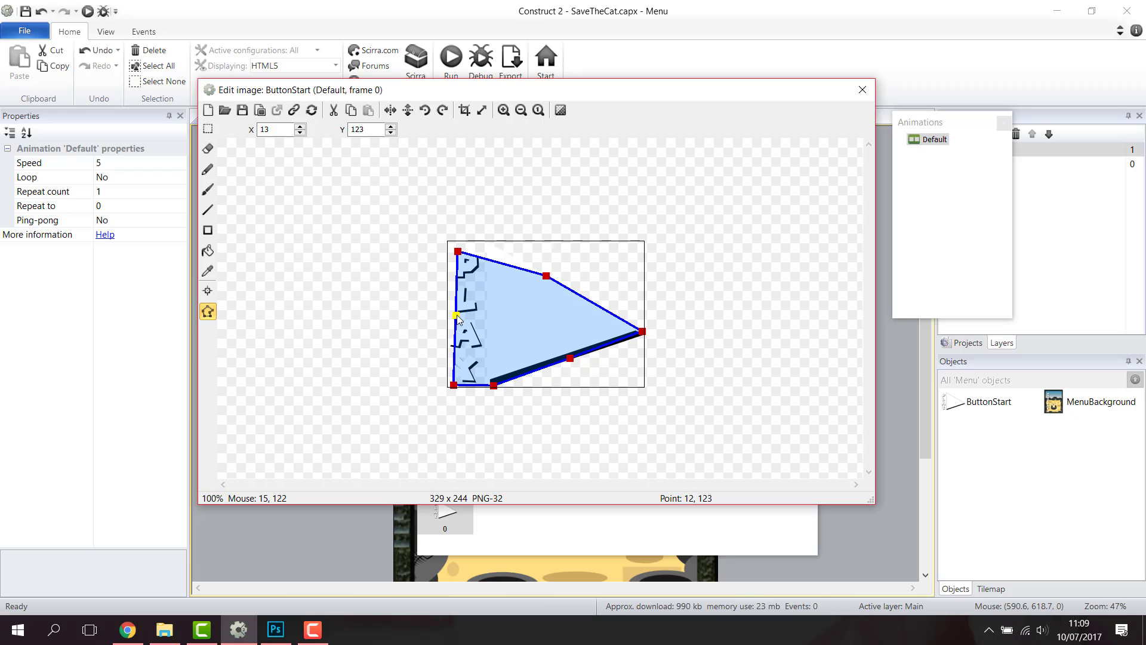
{"action": "left_click_drag", "start_coordinate": [458, 251], "coordinate": [452, 246]}
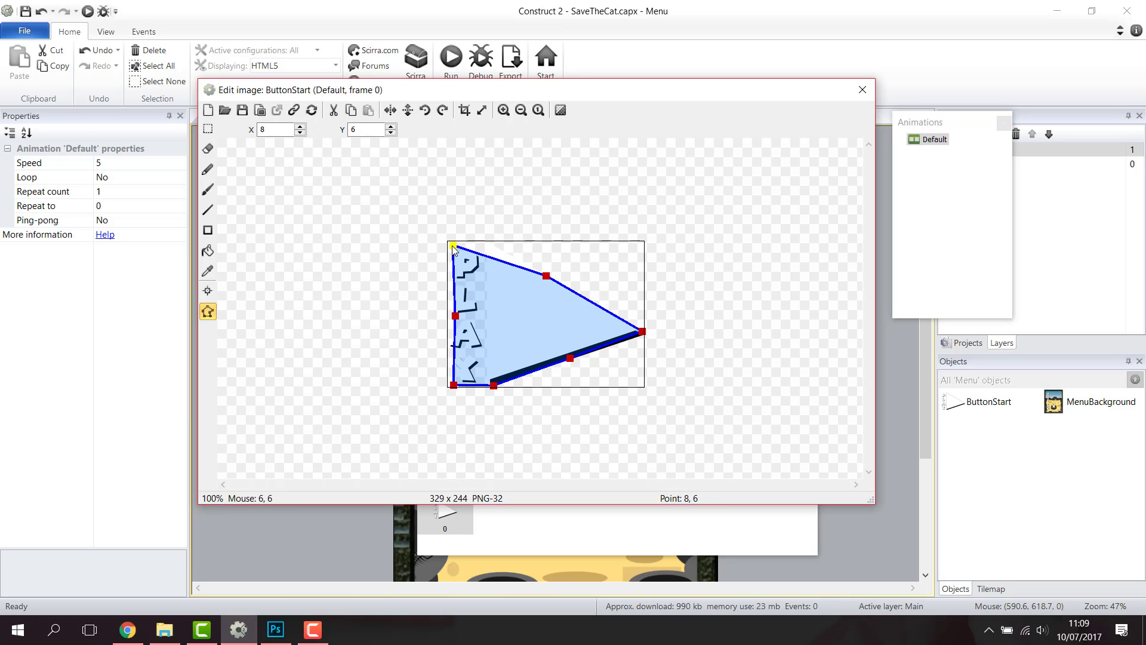
{"action": "left_click_drag", "start_coordinate": [455, 315], "coordinate": [453, 316]}
{"action": "left_click_drag", "start_coordinate": [546, 277], "coordinate": [501, 245]}
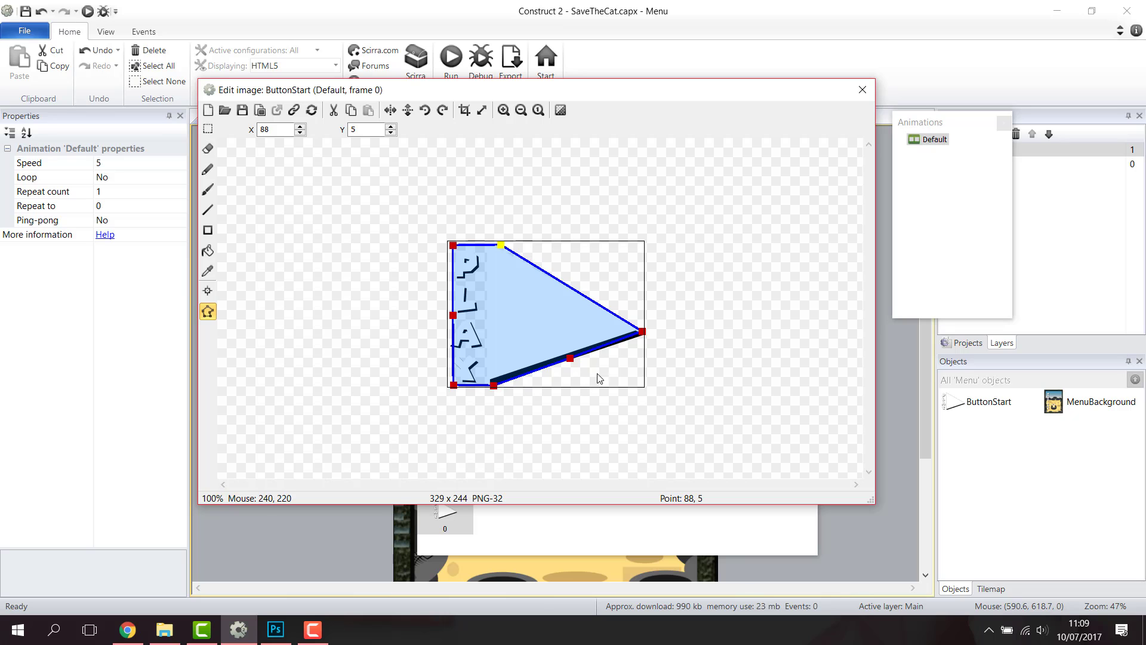
{"action": "left_click", "coordinate": [862, 89]}
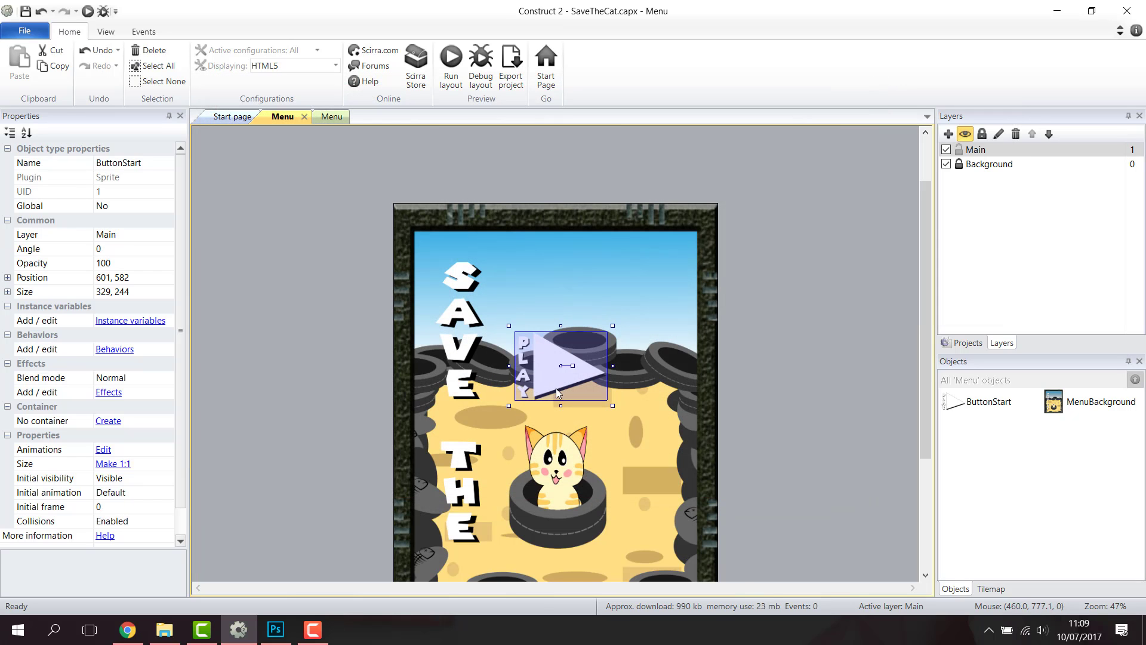
Nudge the PLAY button slightly down-left to 595, 603, just above the cat in the tyre.
{"action": "double_click", "coordinate": [534, 373]}
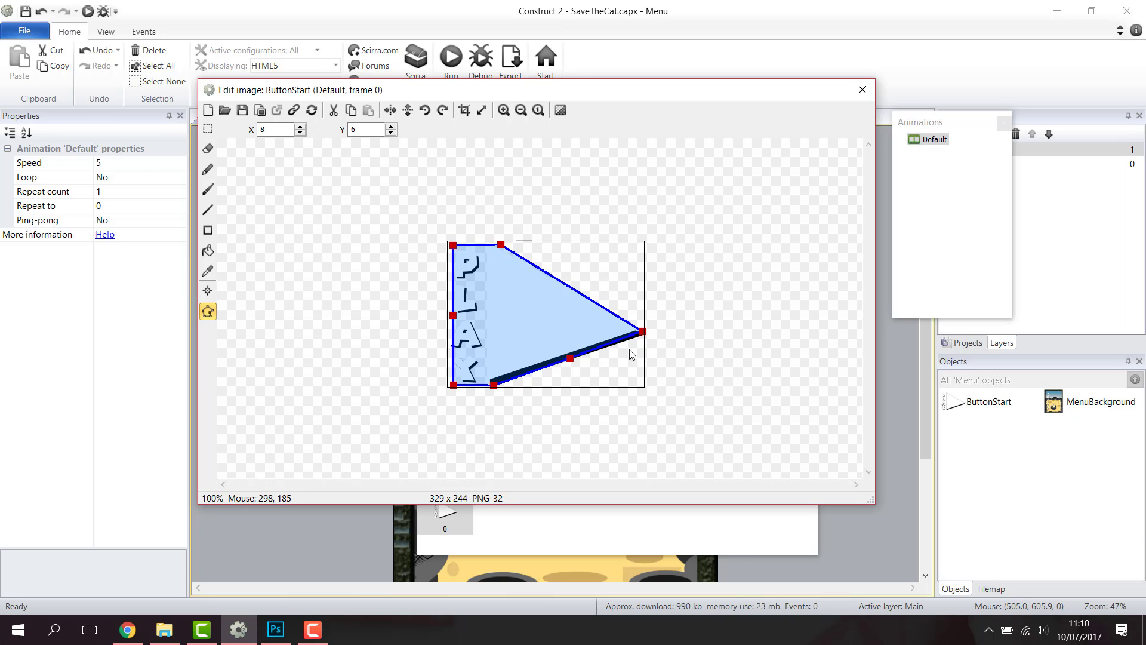
{"action": "left_click", "coordinate": [862, 90]}
{"action": "left_click_drag", "start_coordinate": [561, 377], "coordinate": [559, 383]}
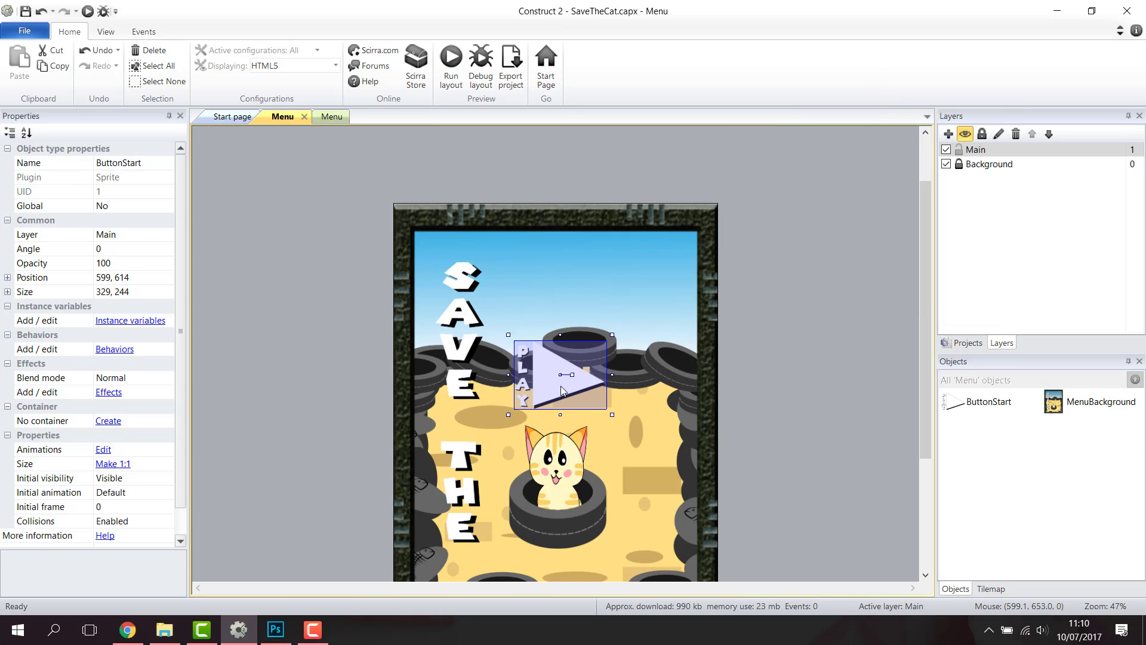
{"action": "left_click_drag", "start_coordinate": [925, 298], "coordinate": [925, 343]}
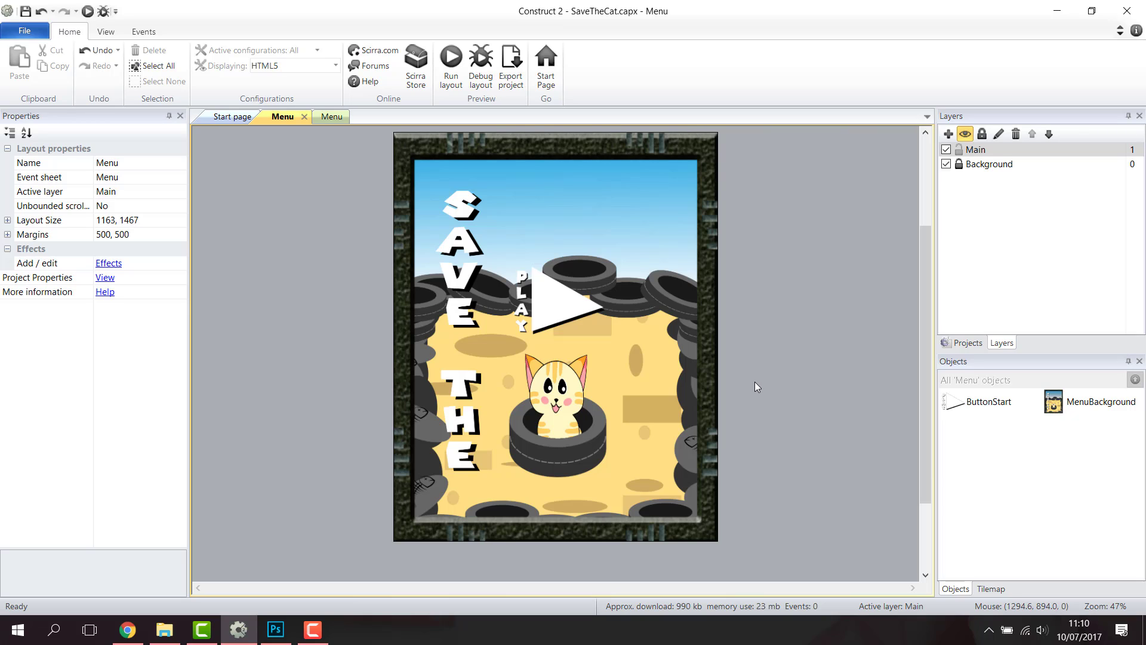
Insert a Mouse object into the project and check it in the project tree.
{"action": "double_click", "coordinate": [813, 304]}
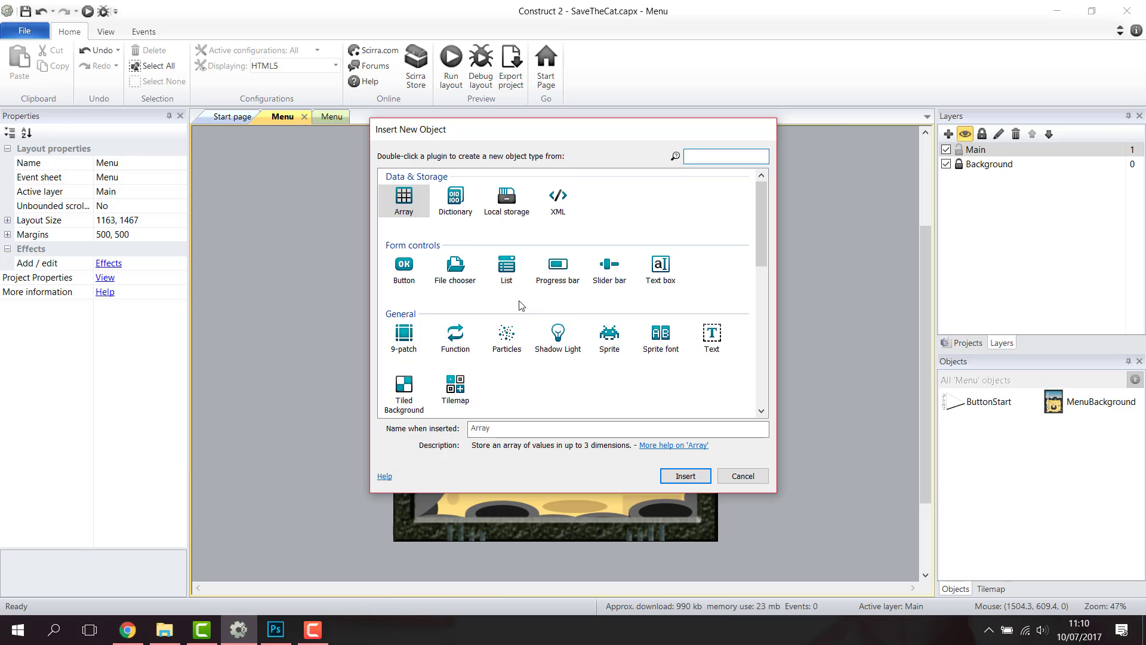
{"action": "left_click_drag", "start_coordinate": [761, 234], "coordinate": [761, 287]}
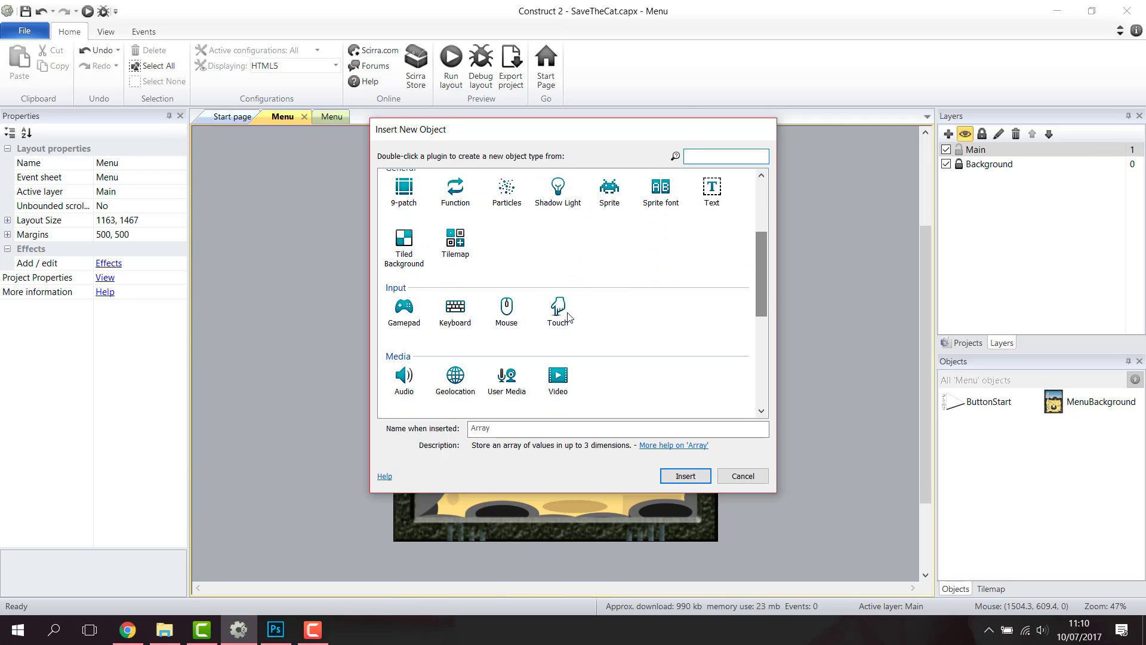
{"action": "double_click", "coordinate": [511, 315]}
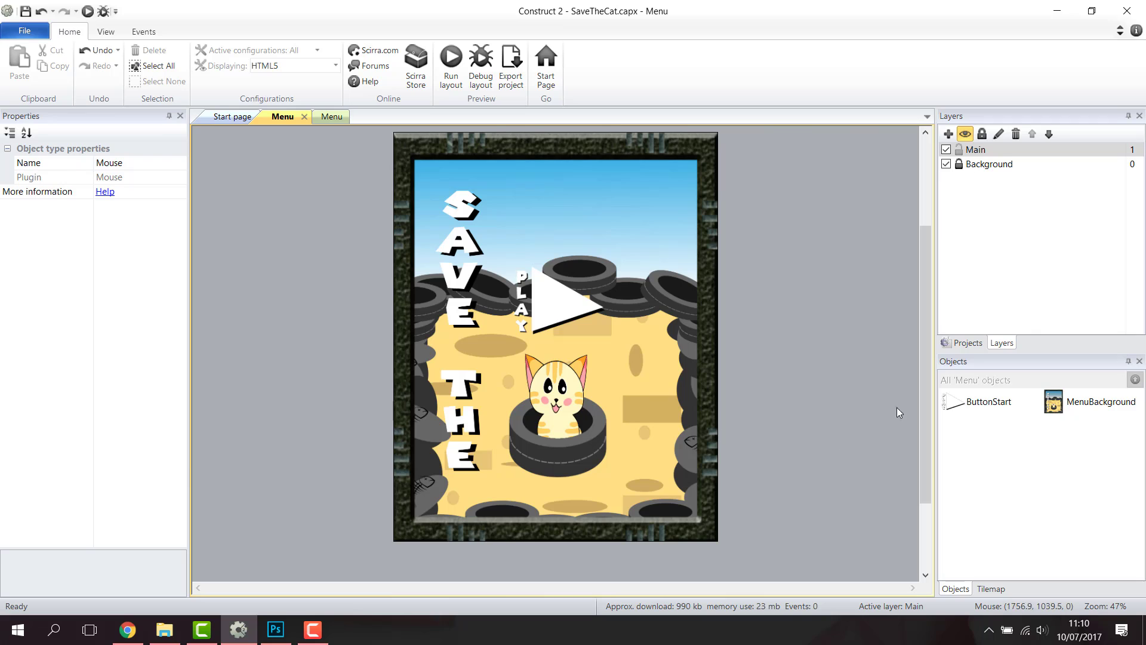
{"action": "left_click", "coordinate": [959, 344]}
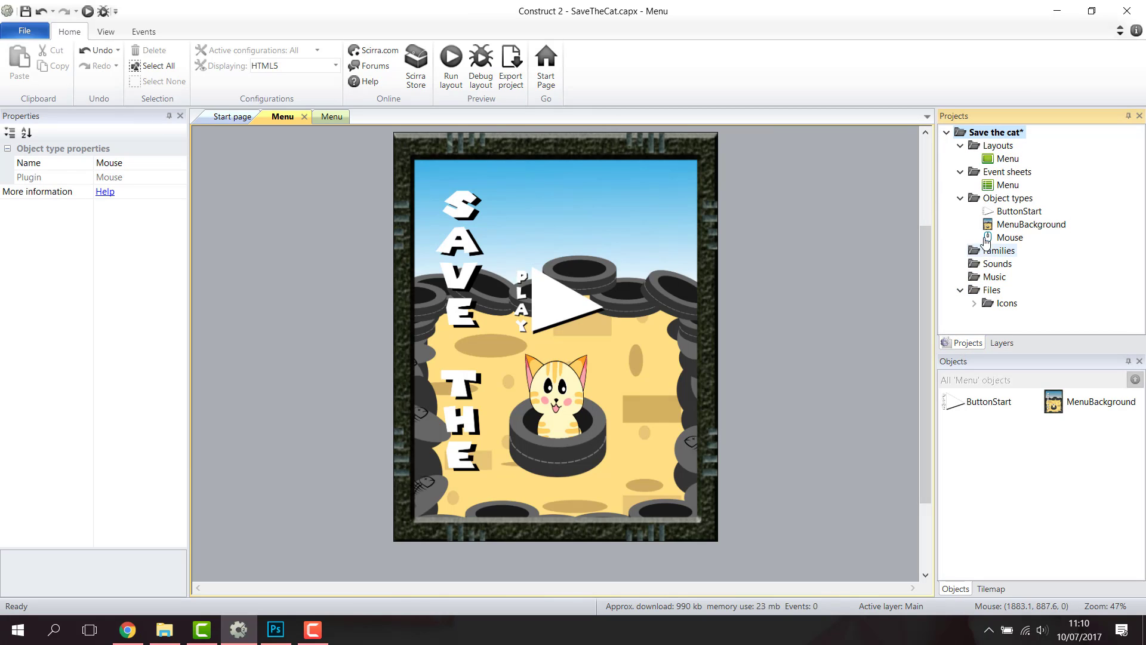
{"action": "left_click", "coordinate": [1018, 212]}
{"action": "left_click", "coordinate": [1040, 230]}
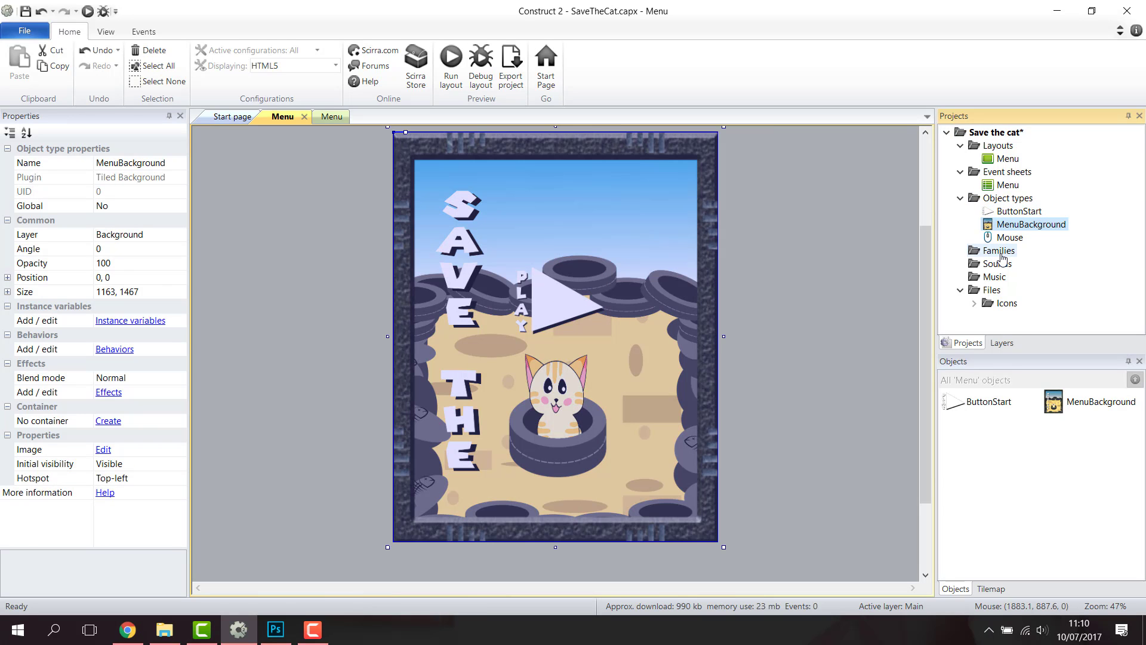
{"action": "left_click", "coordinate": [1010, 237]}
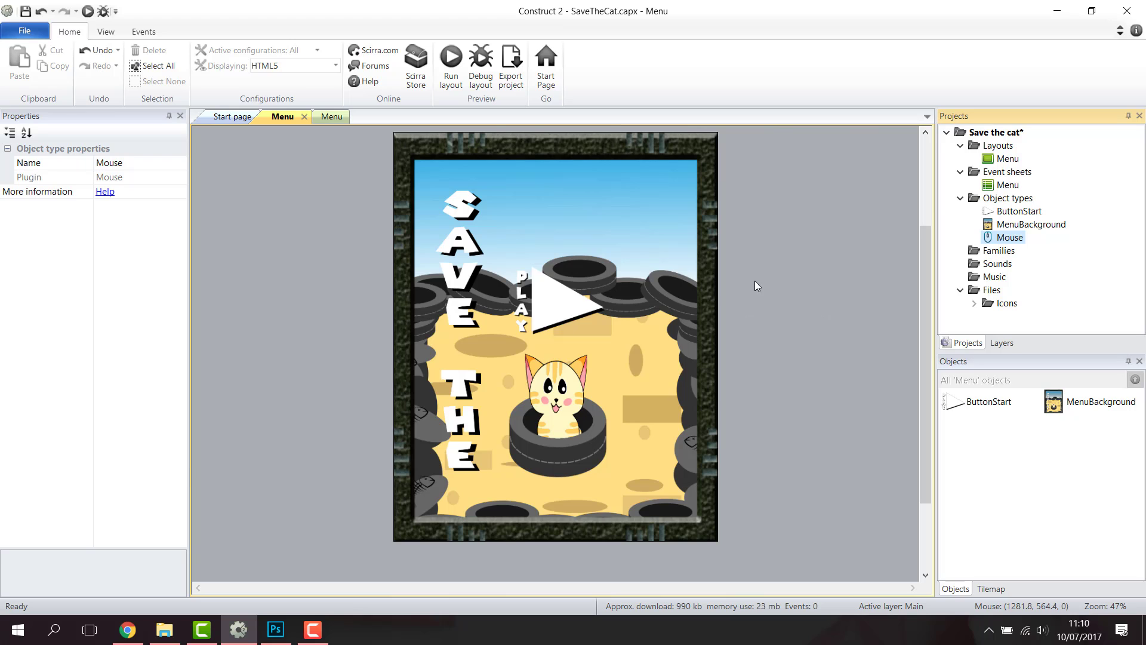
Insert a Touch input object into the project as well.
{"action": "double_click", "coordinate": [754, 271]}
{"action": "scroll", "coordinate": [691, 287], "scroll_direction": "down", "scroll_amount": 5}
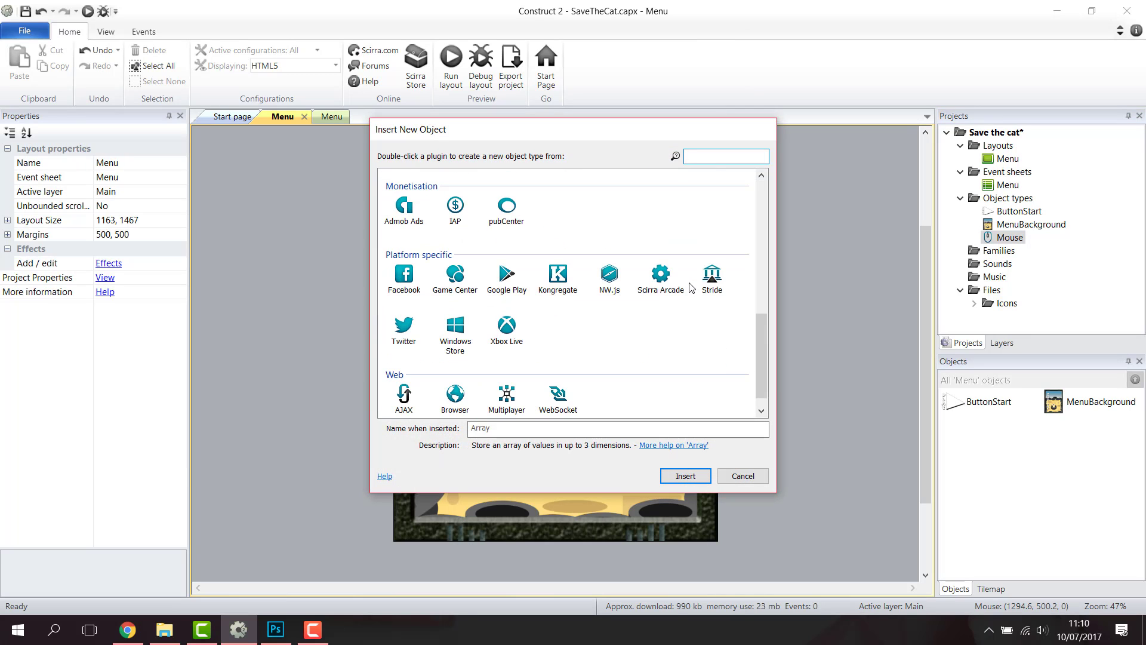
{"action": "scroll", "coordinate": [691, 288], "scroll_direction": "up", "scroll_amount": 2}
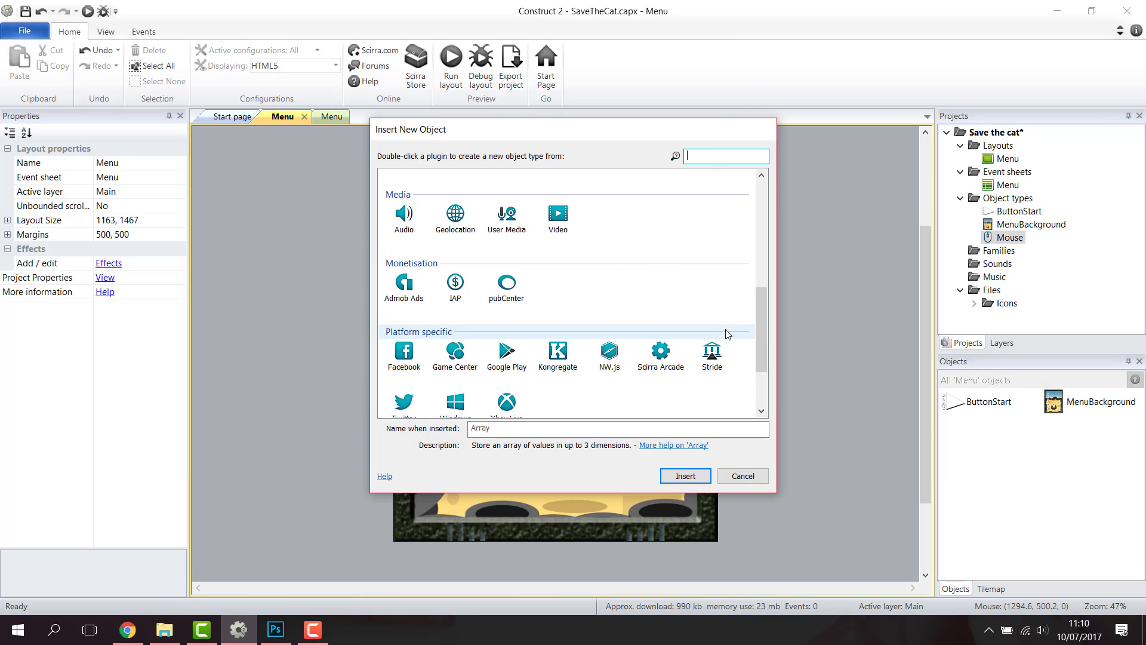
{"action": "left_click_drag", "start_coordinate": [757, 321], "coordinate": [759, 367]}
{"action": "scroll", "coordinate": [689, 355], "scroll_direction": "up", "scroll_amount": 2}
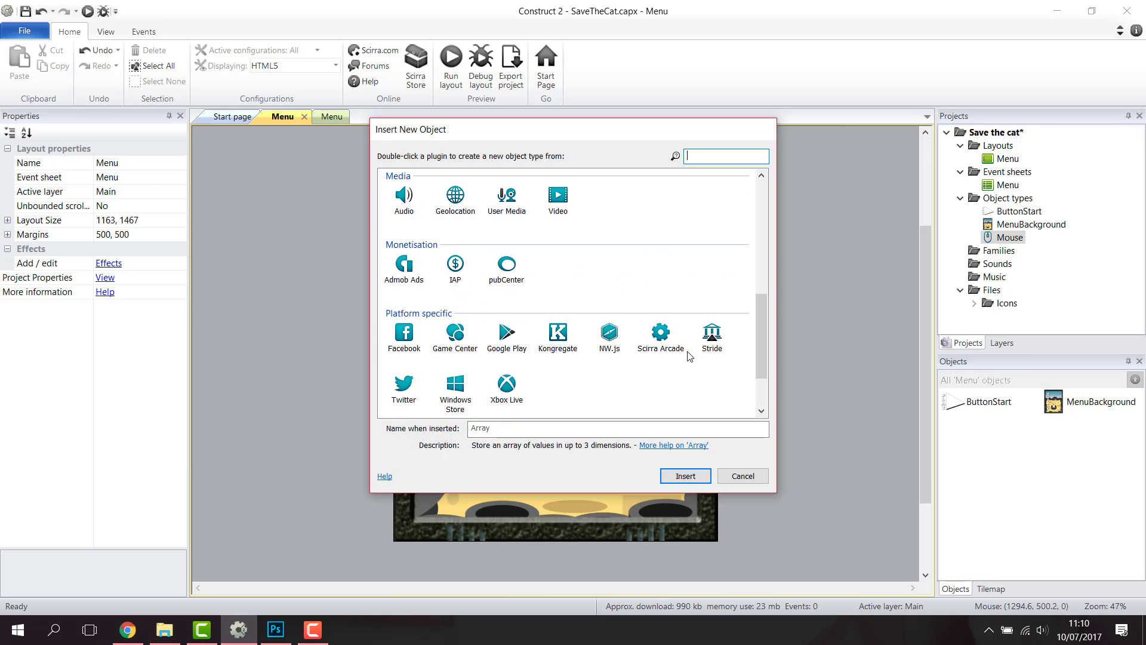
{"action": "scroll", "coordinate": [690, 356], "scroll_direction": "up", "scroll_amount": 2}
{"action": "scroll", "coordinate": [669, 349], "scroll_direction": "up", "scroll_amount": 2}
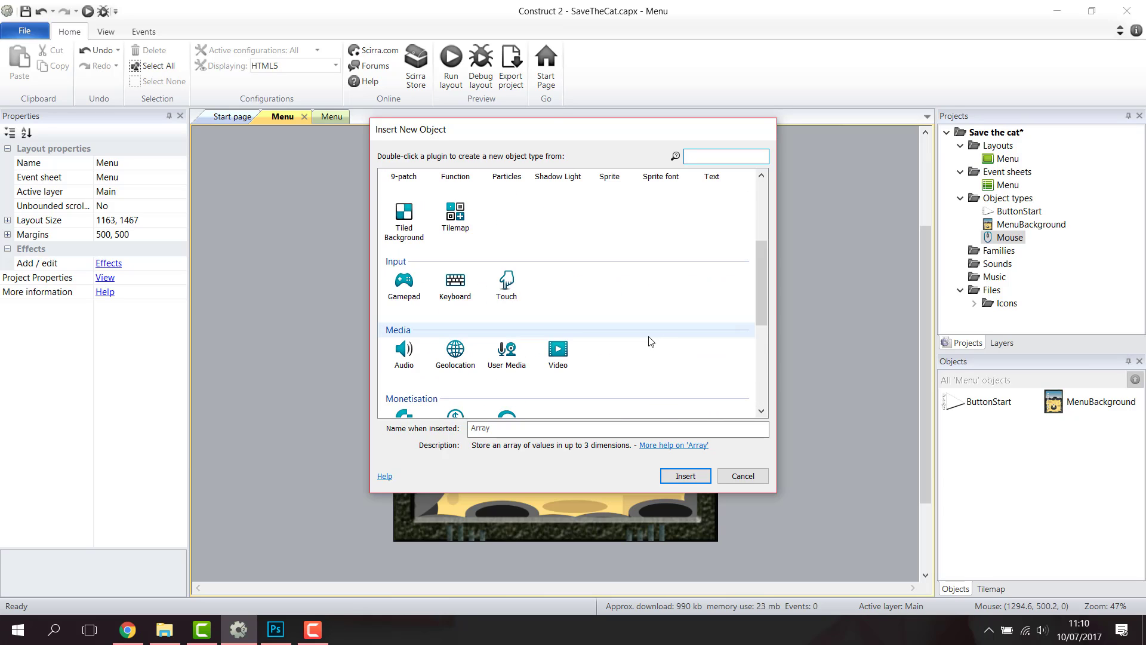
{"action": "left_click", "coordinate": [512, 292]}
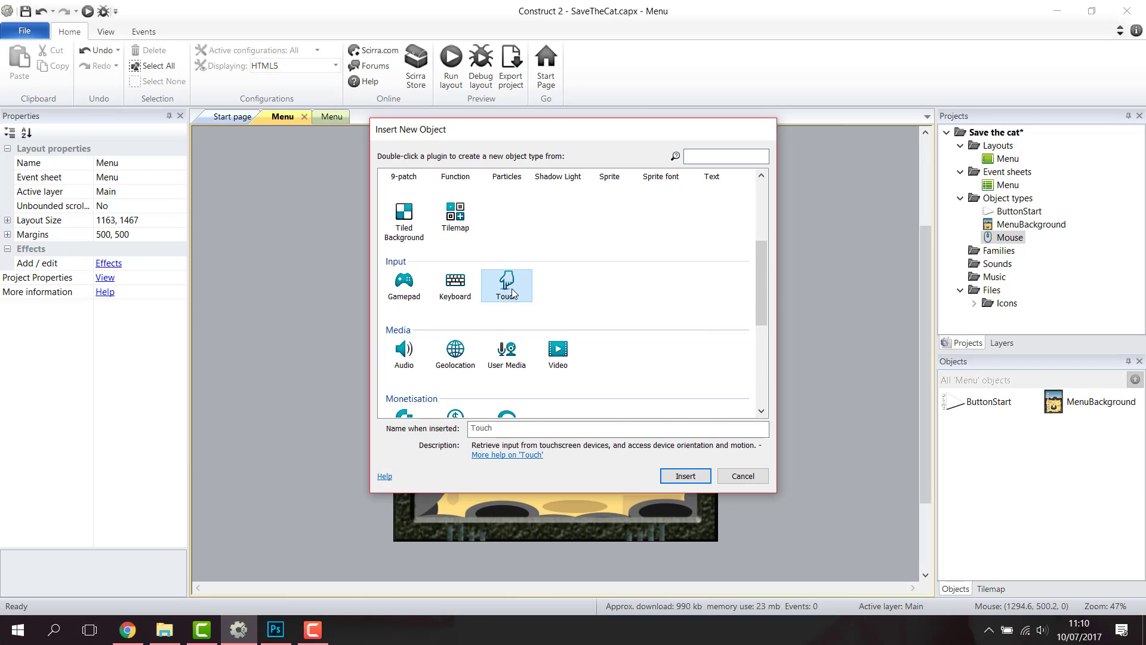
{"action": "left_click", "coordinate": [687, 476]}
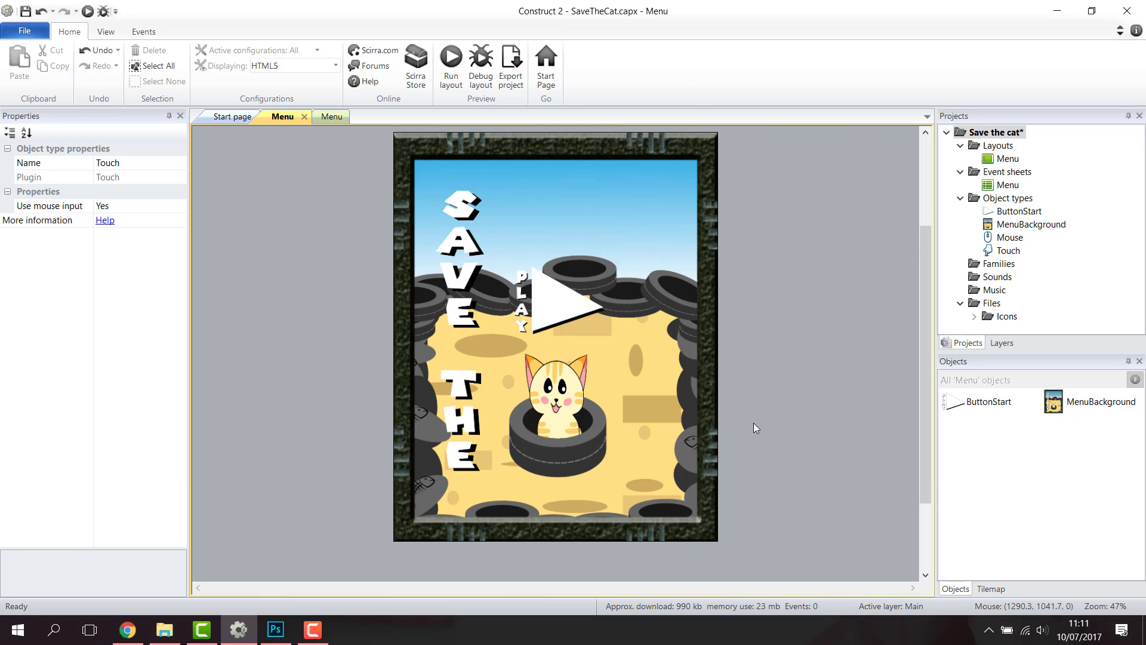
Add a new layout with its own event sheet and name the layout Main.
{"action": "right_click", "coordinate": [987, 147]}
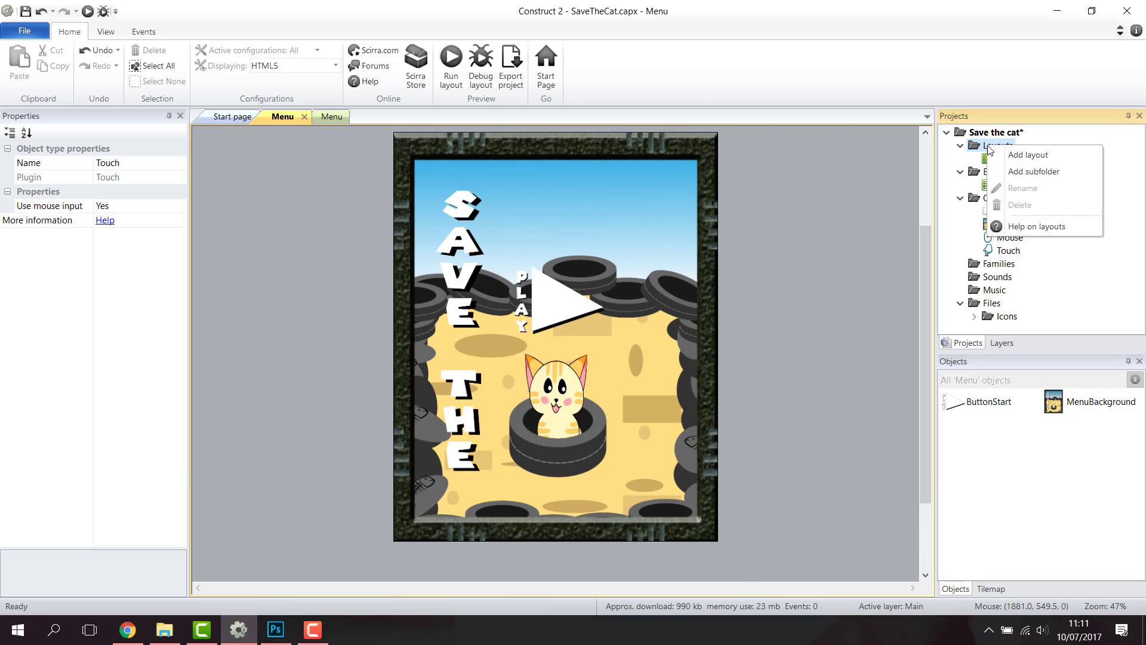
{"action": "left_click", "coordinate": [1020, 157]}
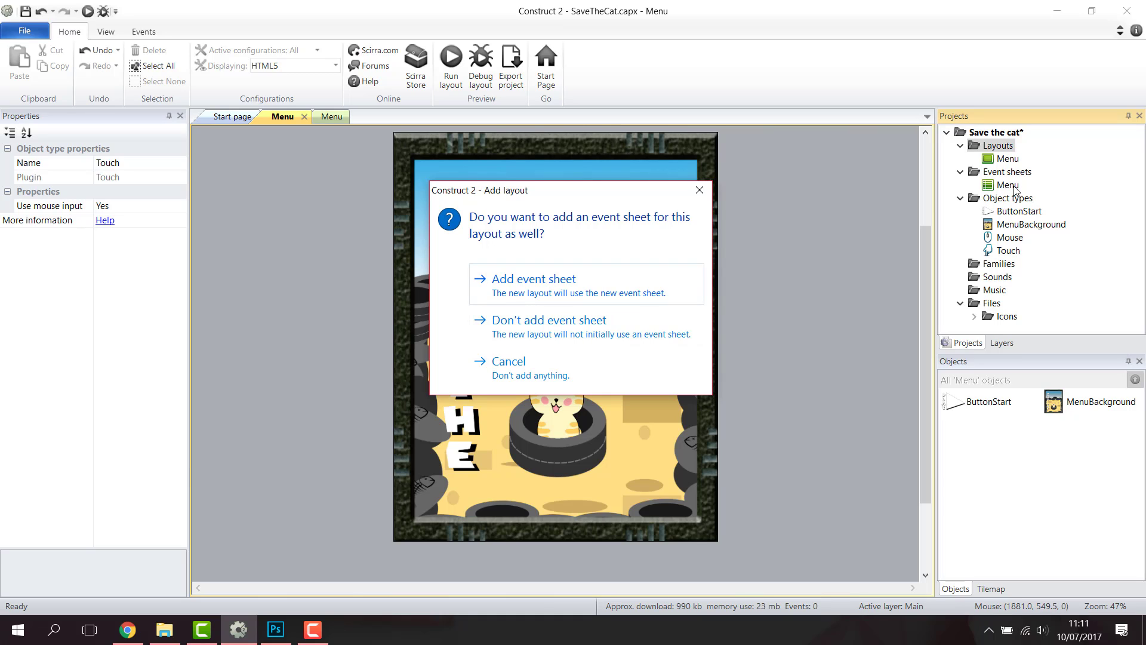
{"action": "left_click", "coordinate": [540, 287]}
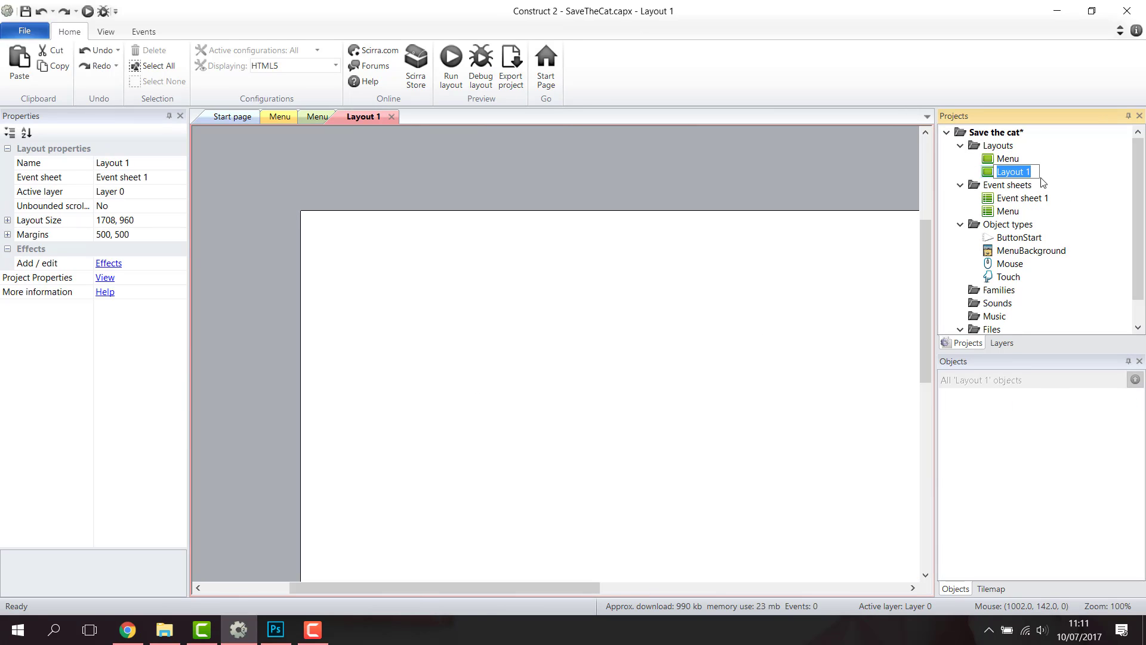
{"action": "type", "text": "Main"}
{"action": "key", "text": "Return"}
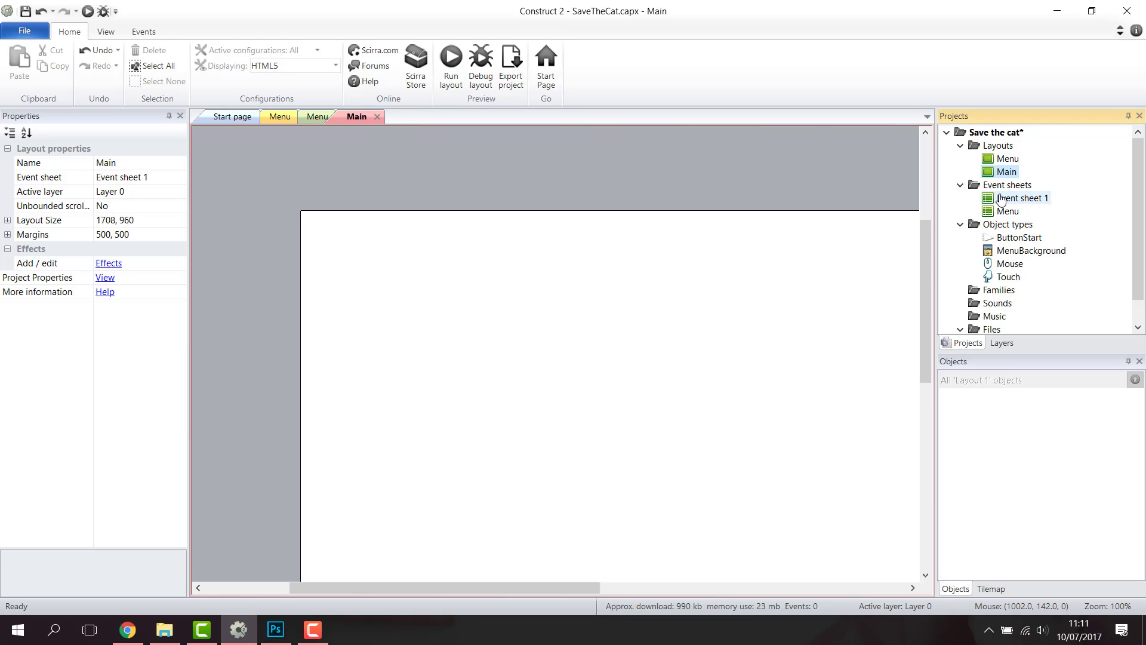
Rename Event sheet 1 to Main.
{"action": "left_click", "coordinate": [1018, 198]}
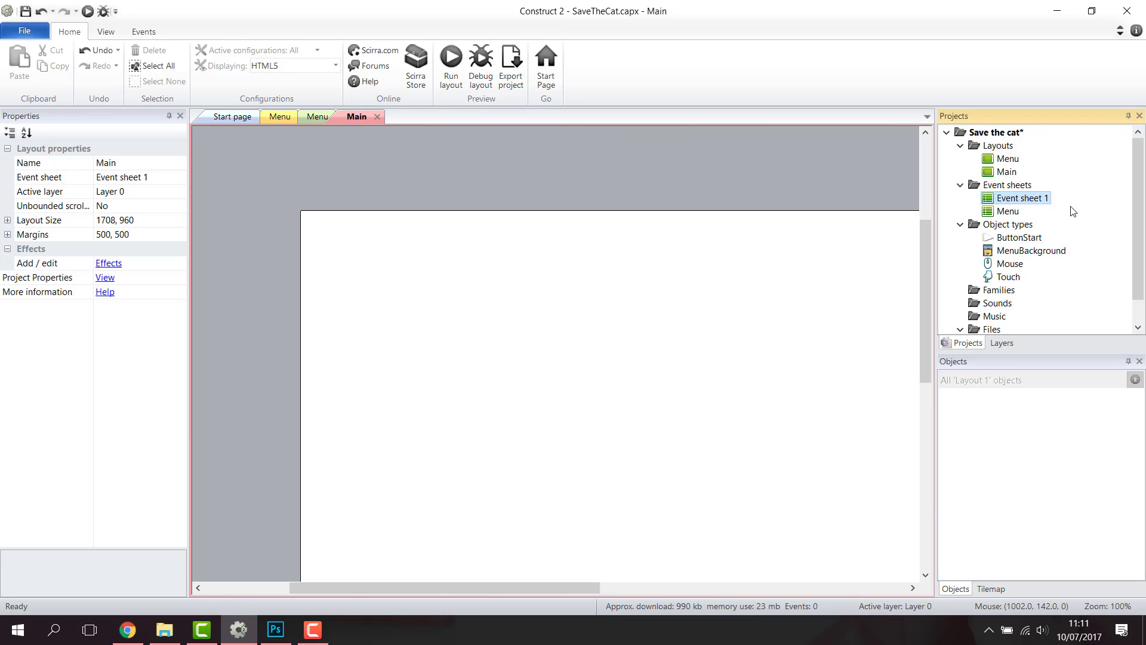
{"action": "left_click", "coordinate": [1040, 201]}
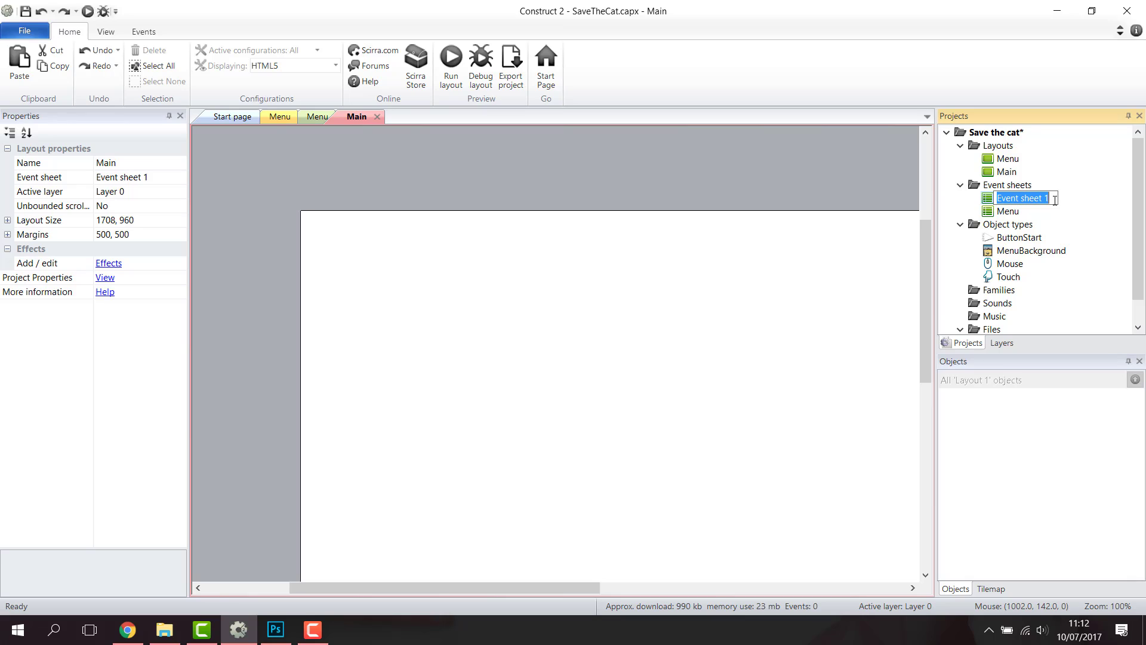
{"action": "type", "text": "Main"}
{"action": "key", "text": "Return"}
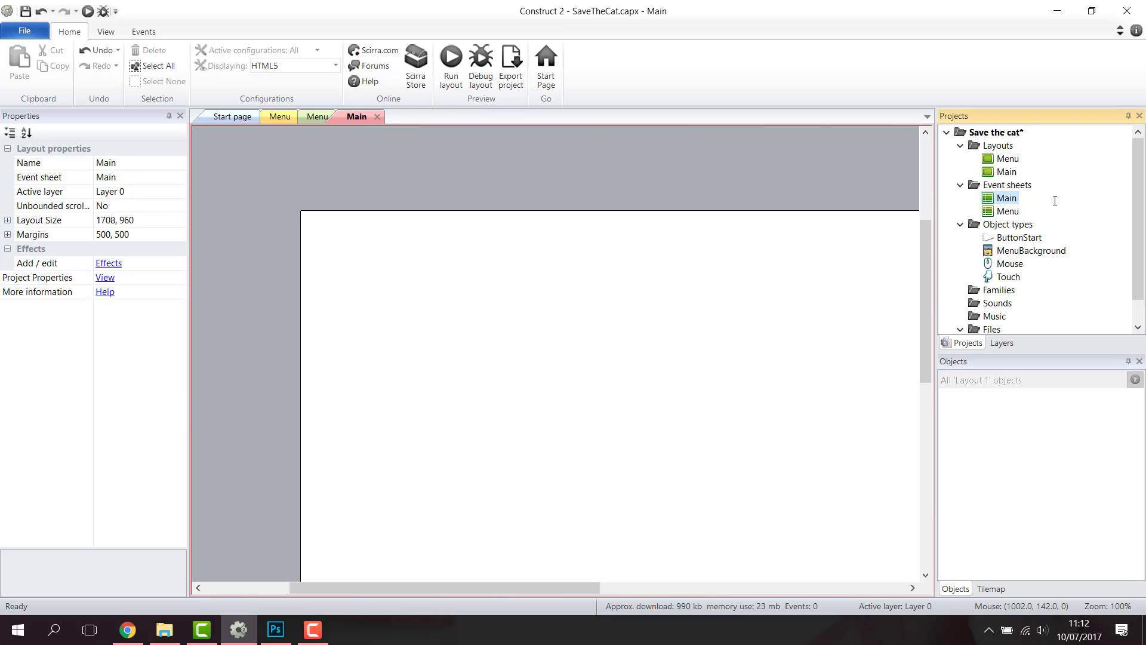
{"action": "left_click", "coordinate": [991, 174]}
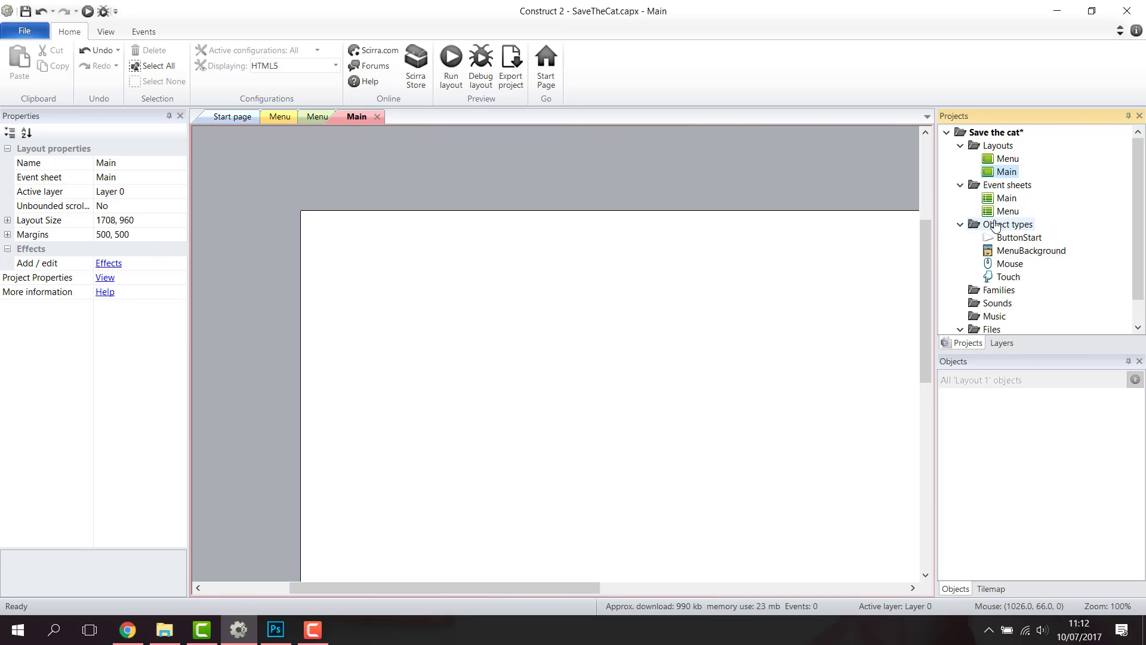
Look up and copy the project's window size, 1163, 1467, from the project settings.
{"action": "scroll", "coordinate": [686, 348], "scroll_direction": "down", "scroll_amount": 3, "text": "ctrl"}
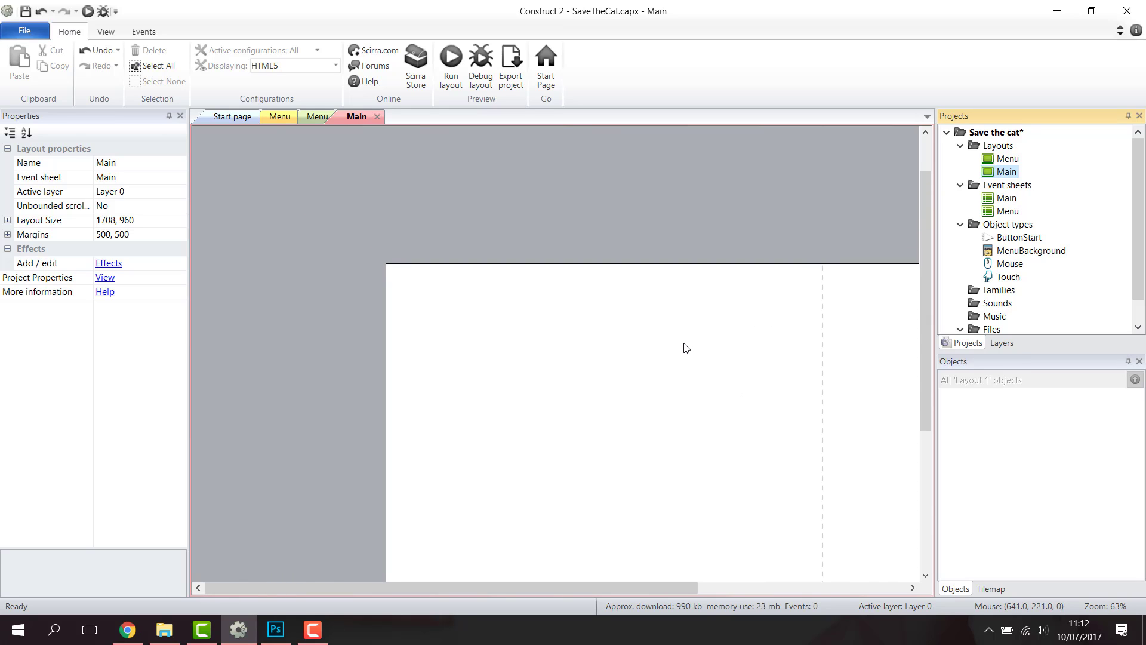
{"action": "left_click_drag", "start_coordinate": [925, 241], "coordinate": [925, 382]}
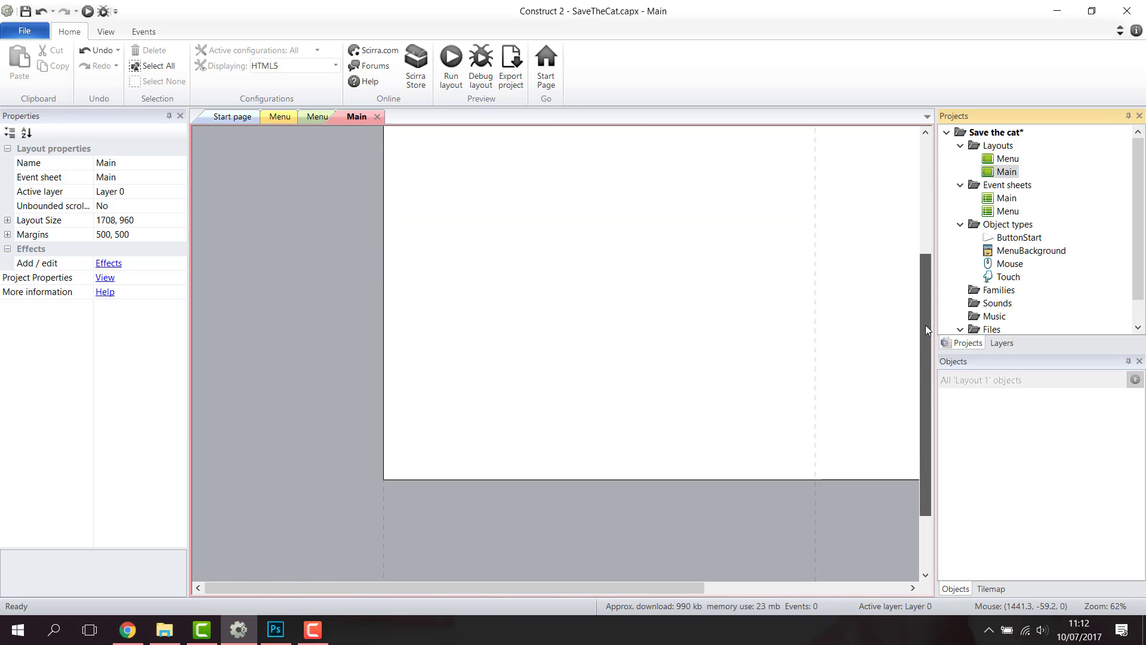
{"action": "left_click_drag", "start_coordinate": [568, 590], "coordinate": [592, 597]}
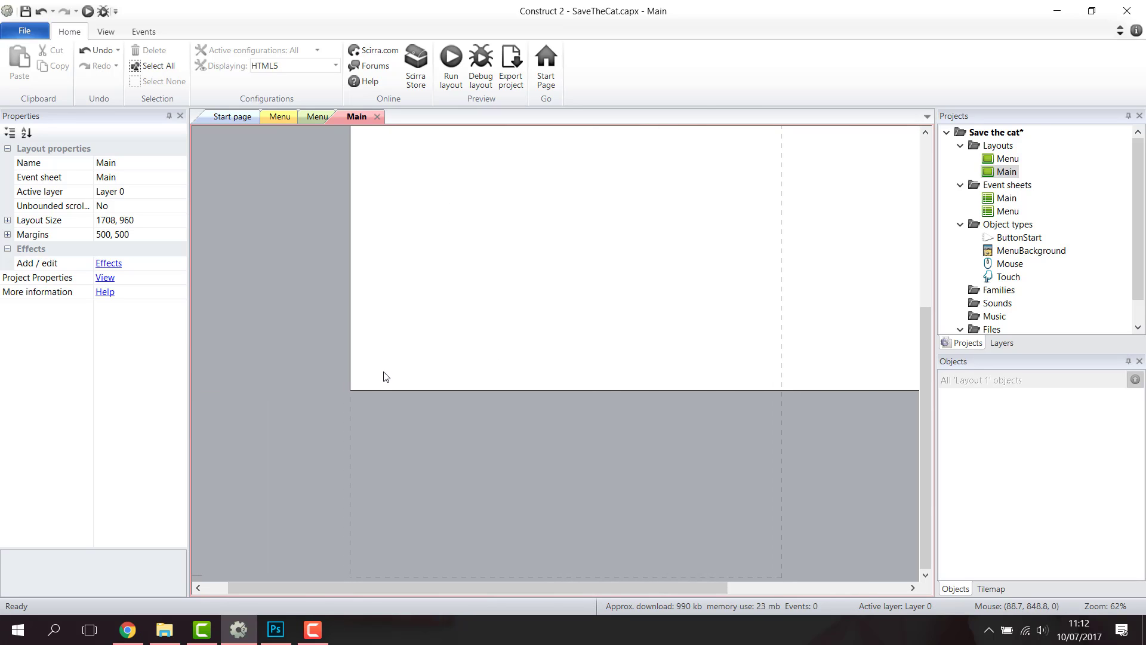
{"action": "scroll", "coordinate": [776, 234], "scroll_direction": "up", "scroll_amount": 3}
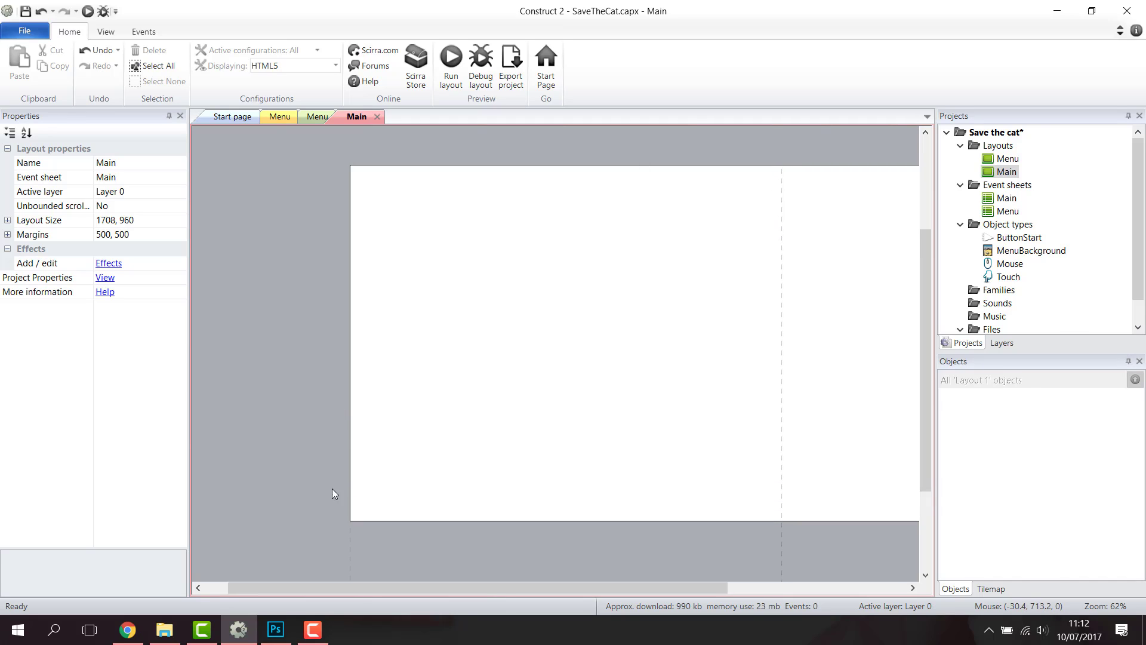
{"action": "left_click", "coordinate": [998, 162]}
{"action": "left_click", "coordinate": [1000, 171]}
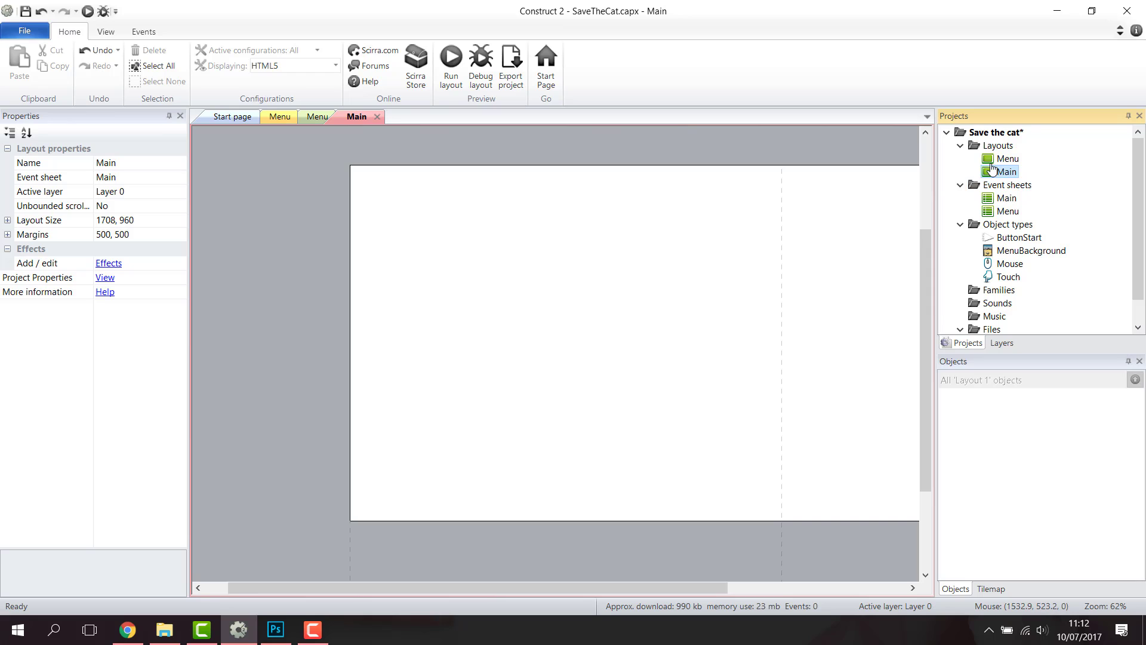
{"action": "left_click", "coordinate": [987, 136]}
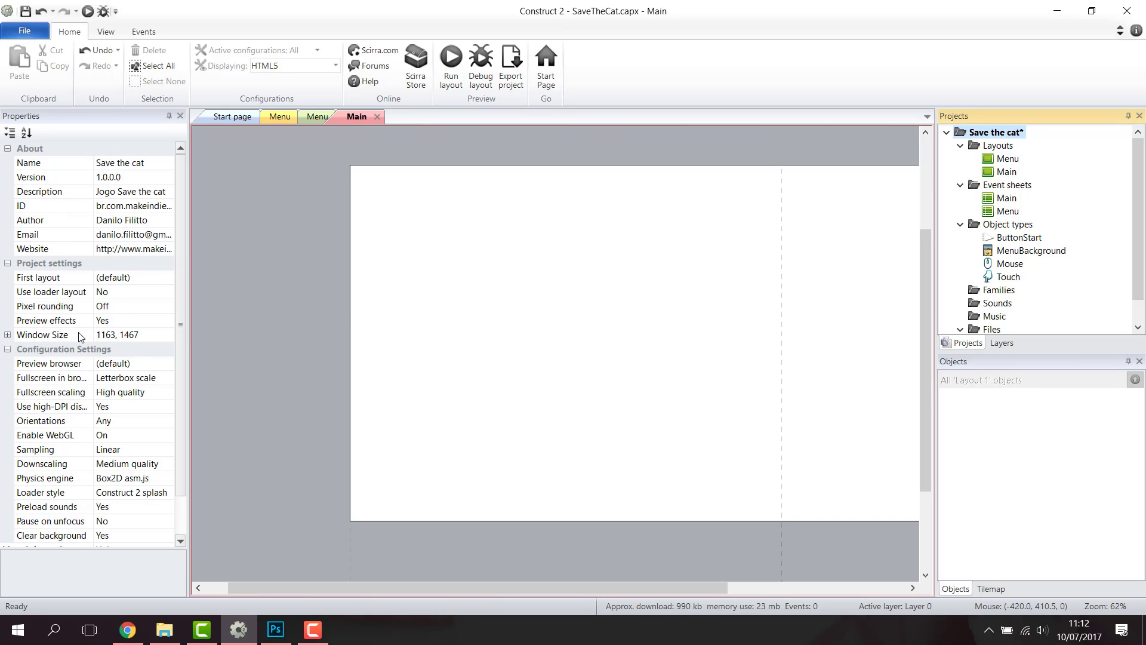
{"action": "left_click", "coordinate": [148, 336]}
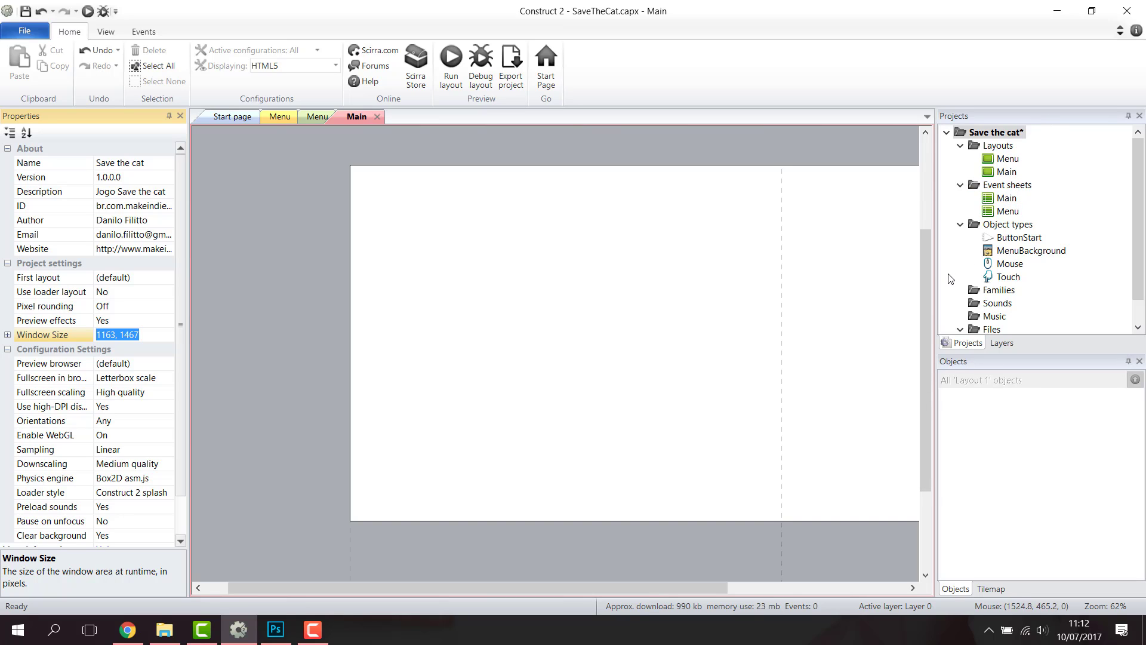
Set the Main layout's size to 1163, 1467 and save the project.
{"action": "left_click", "coordinate": [1006, 172]}
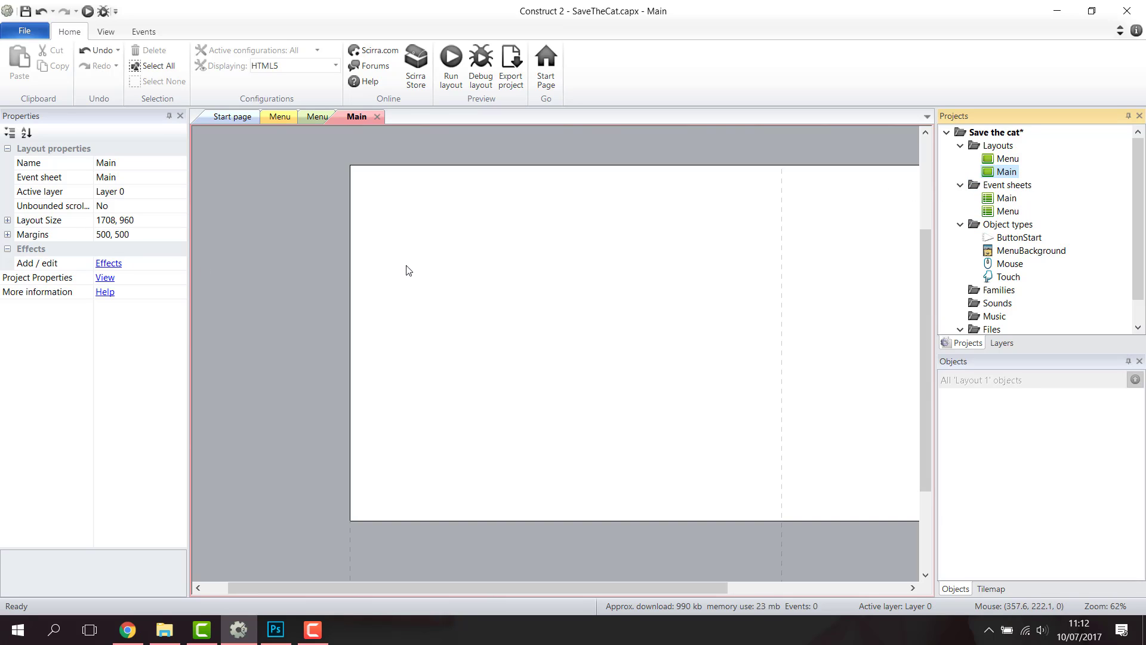
{"action": "left_click", "coordinate": [123, 220]}
{"action": "type", "text": "1163, 1467"}
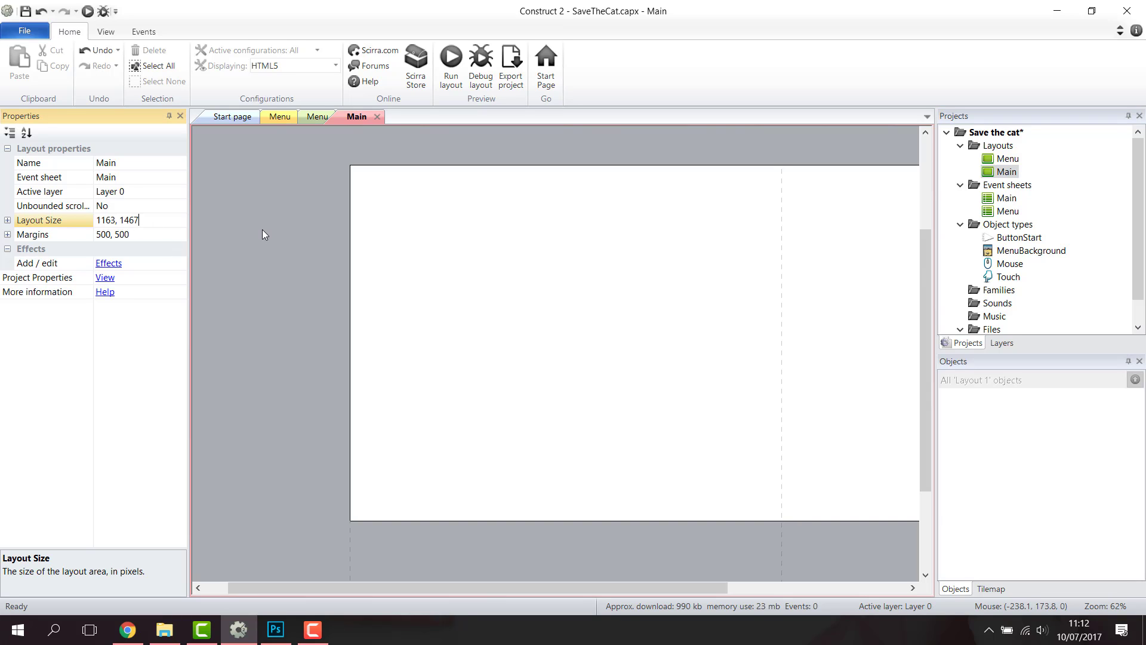
{"action": "key", "text": "Return"}
{"action": "scroll", "coordinate": [482, 290], "scroll_direction": "down", "scroll_amount": 2}
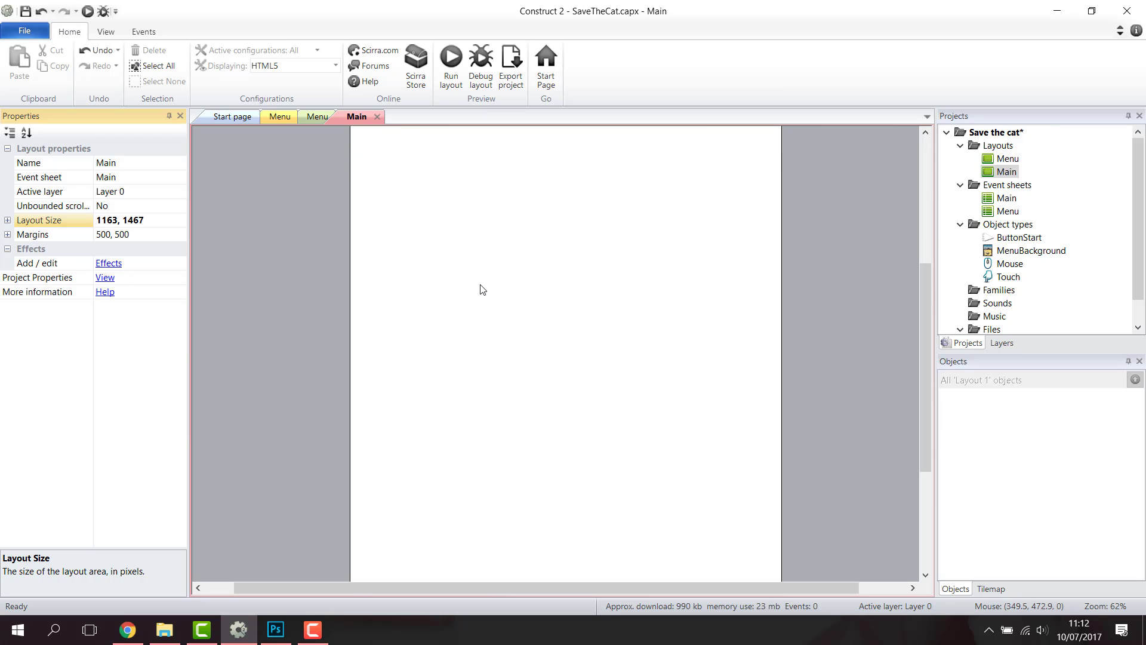
{"action": "scroll", "coordinate": [482, 288], "scroll_direction": "down", "scroll_amount": 2, "text": "ctrl"}
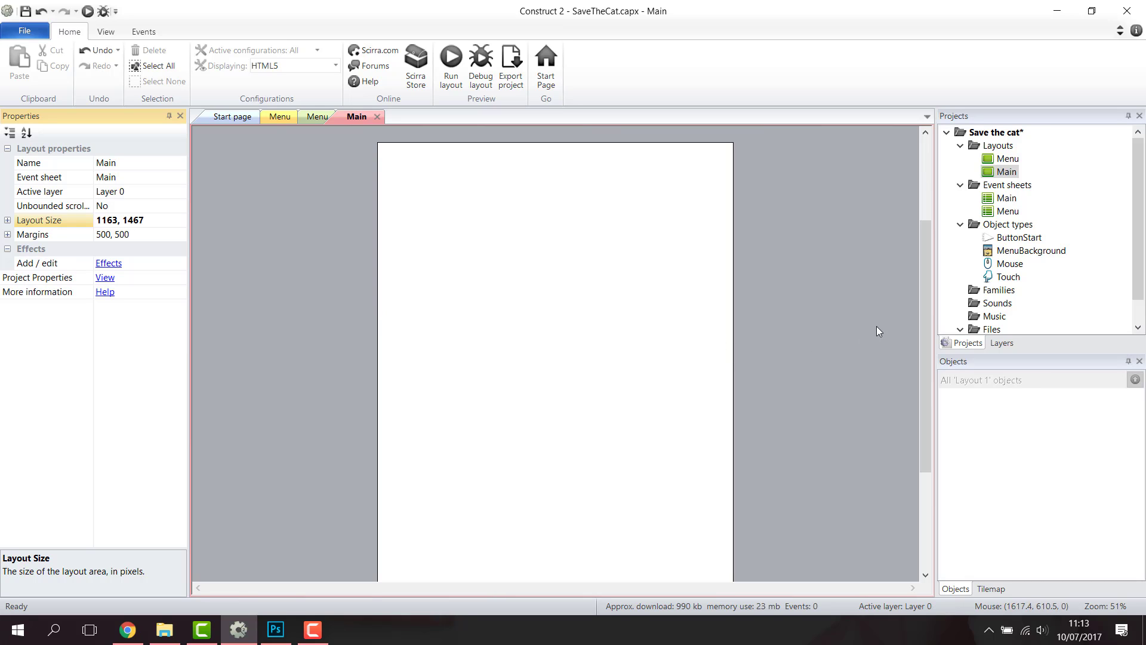
{"action": "left_click", "coordinate": [25, 11]}
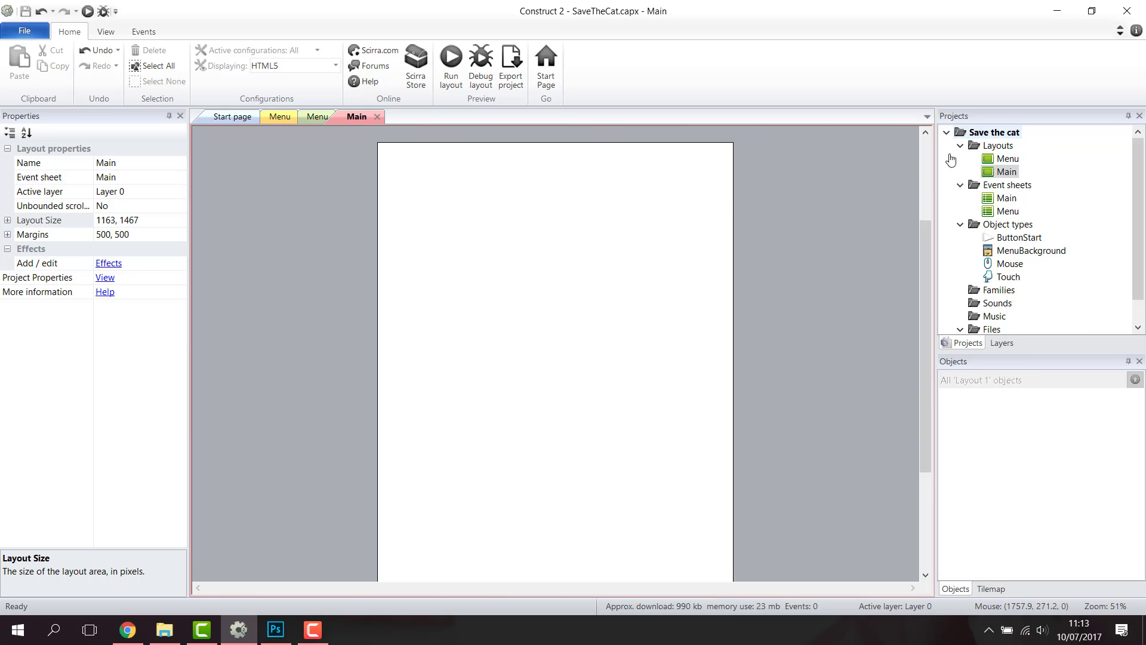
Set the project's First layout setting to Menu.
{"action": "left_click", "coordinate": [985, 134]}
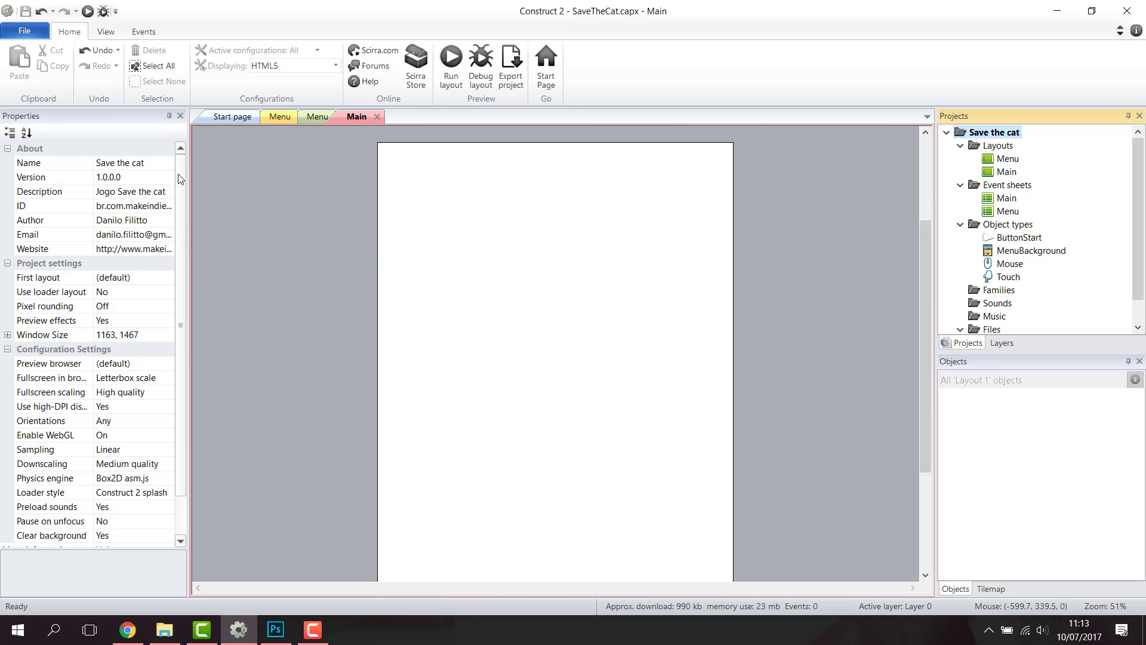
{"action": "mouse_move", "coordinate": [177, 182]}
{"action": "left_mouse_down"}
{"action": "mouse_move", "coordinate": [183, 242]}
{"action": "mouse_move", "coordinate": [185, 167]}
{"action": "left_mouse_up"}
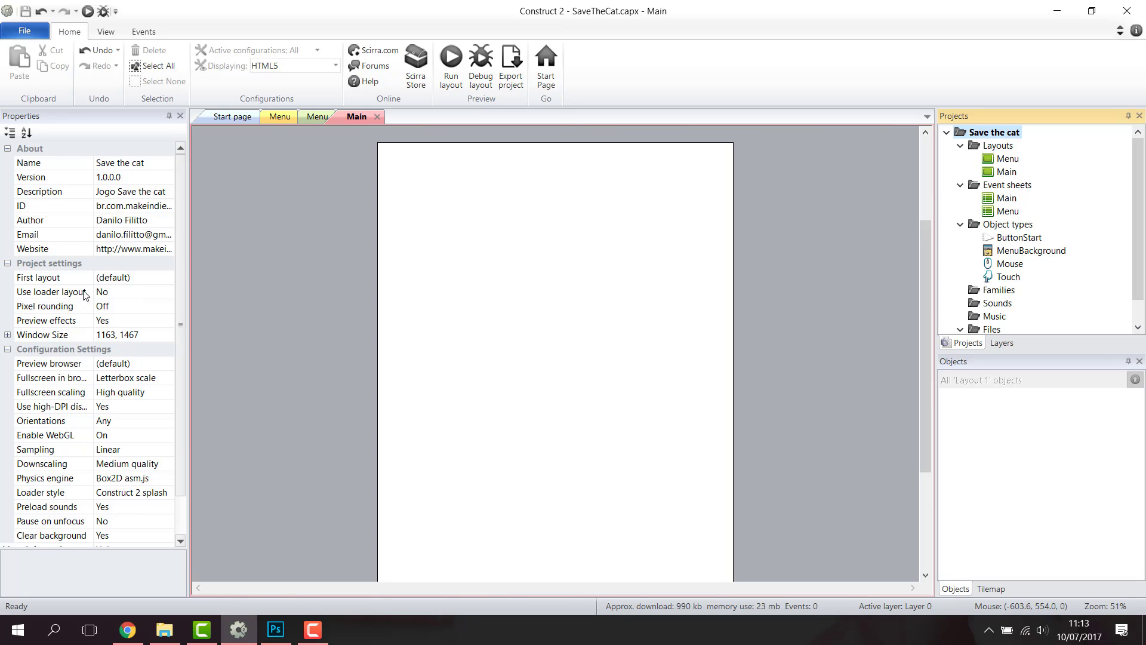
{"action": "left_click", "coordinate": [128, 279]}
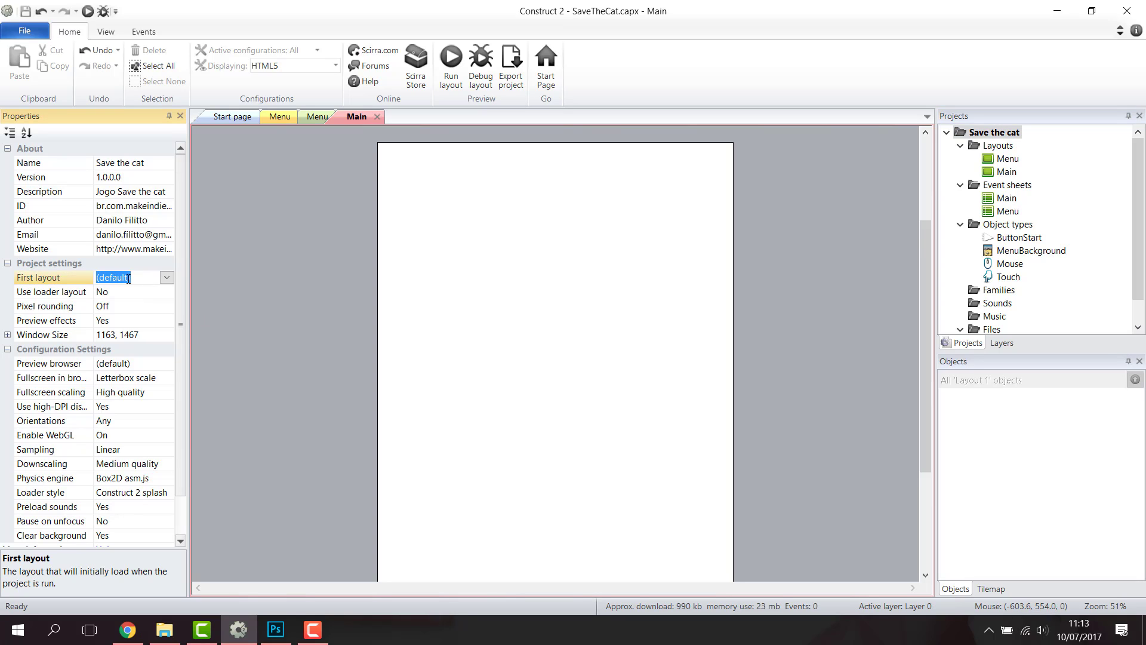
{"action": "left_click", "coordinate": [166, 278]}
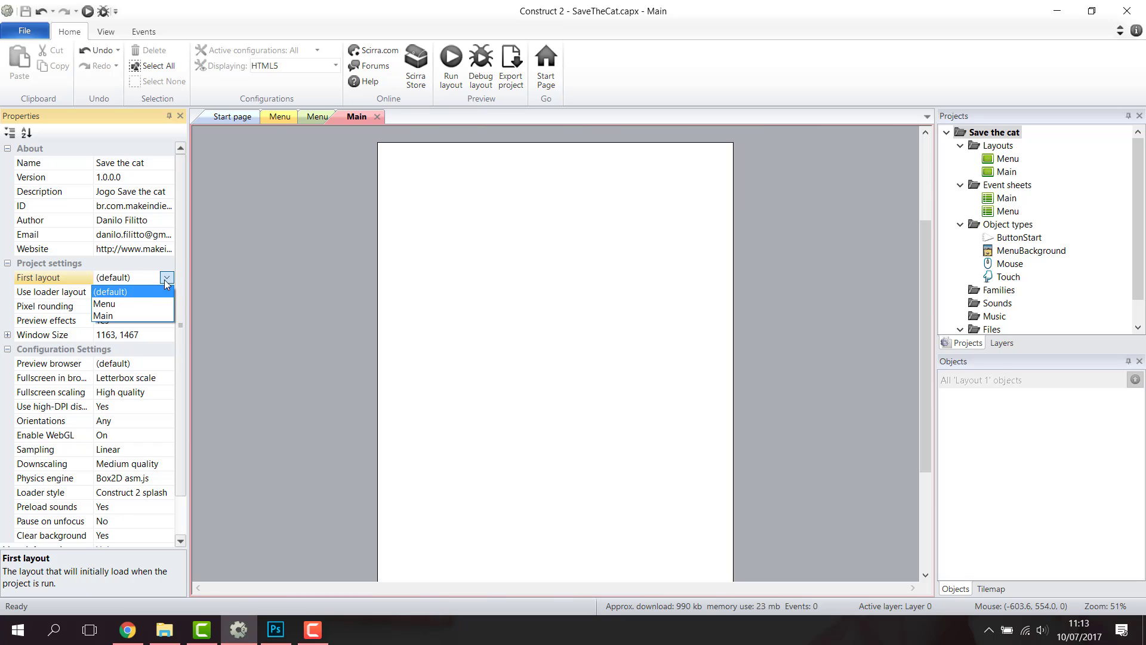
{"action": "left_click", "coordinate": [105, 305]}
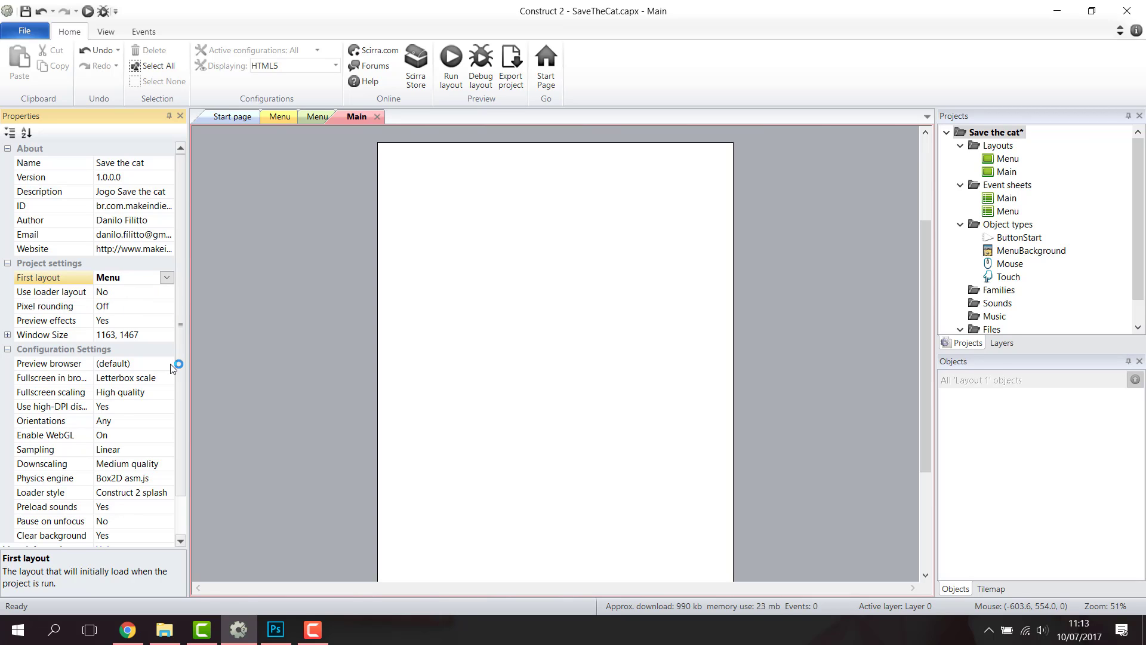
{"action": "left_click", "coordinate": [272, 305]}
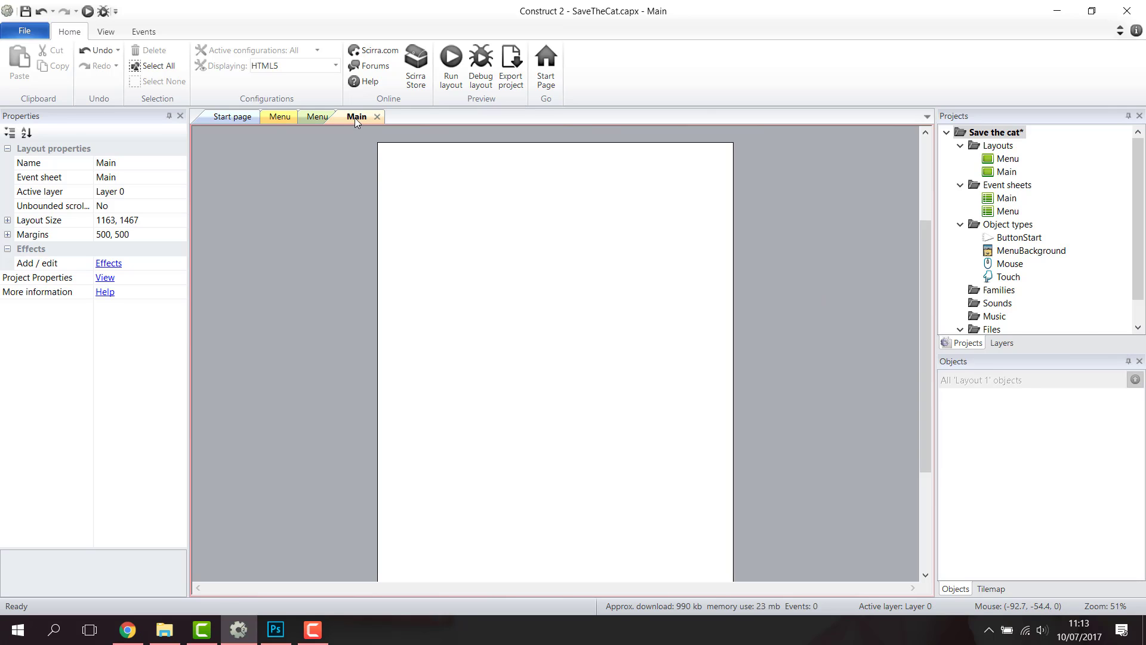
Bring up the empty Menu event sheet.
{"action": "left_click", "coordinate": [312, 117]}
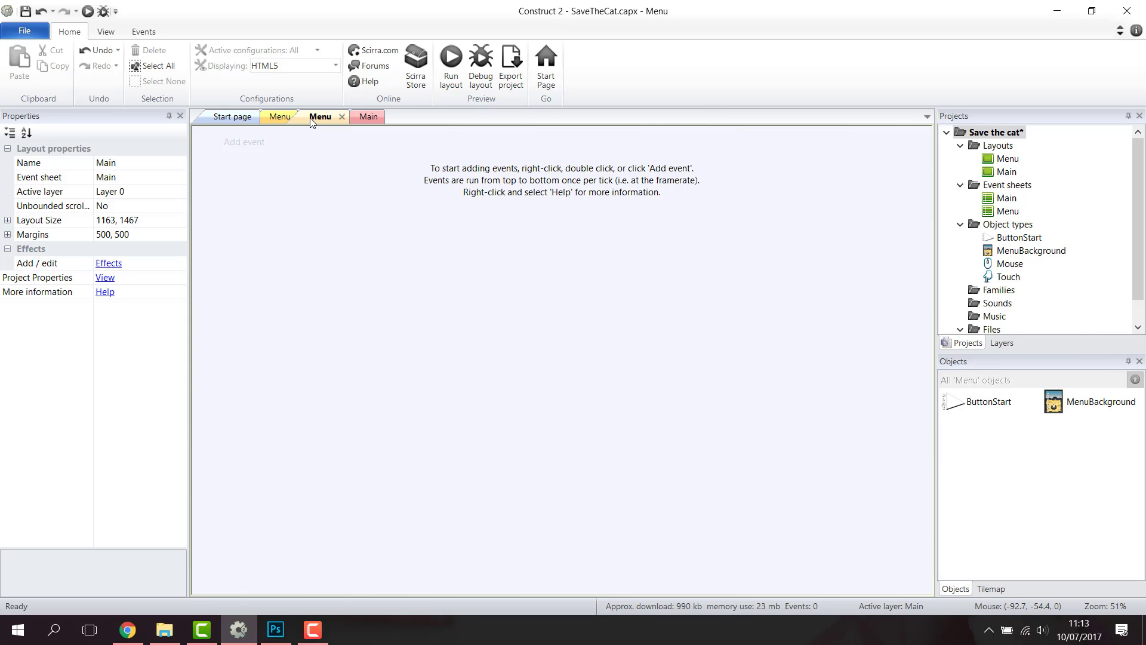
{"action": "left_click", "coordinate": [290, 118]}
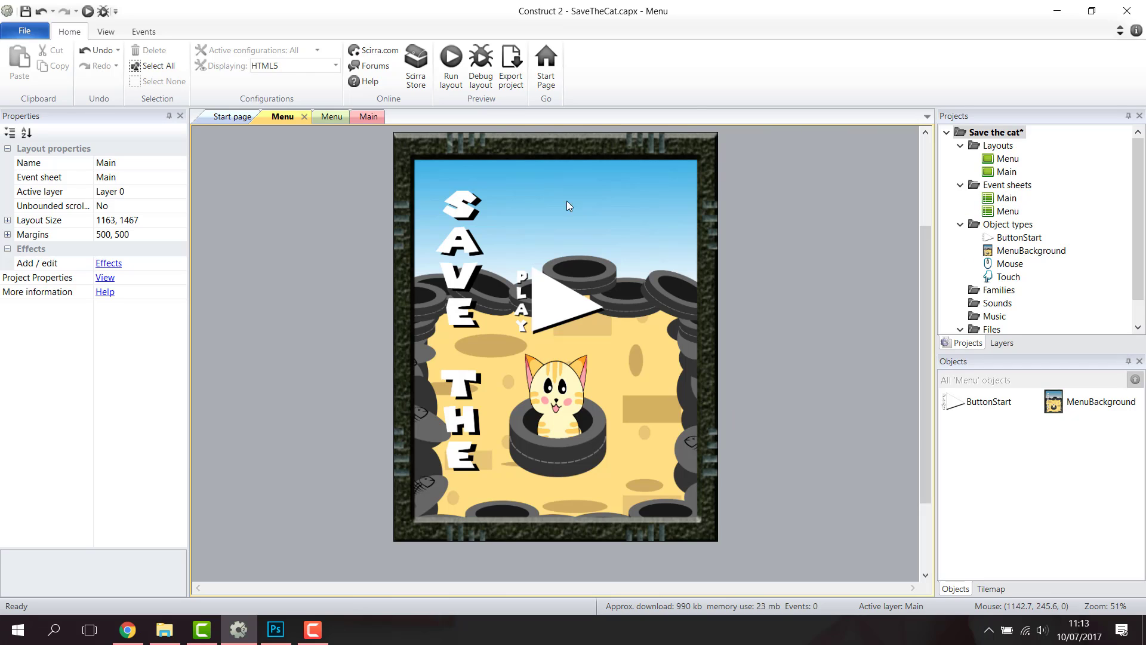
{"action": "left_click", "coordinate": [331, 116]}
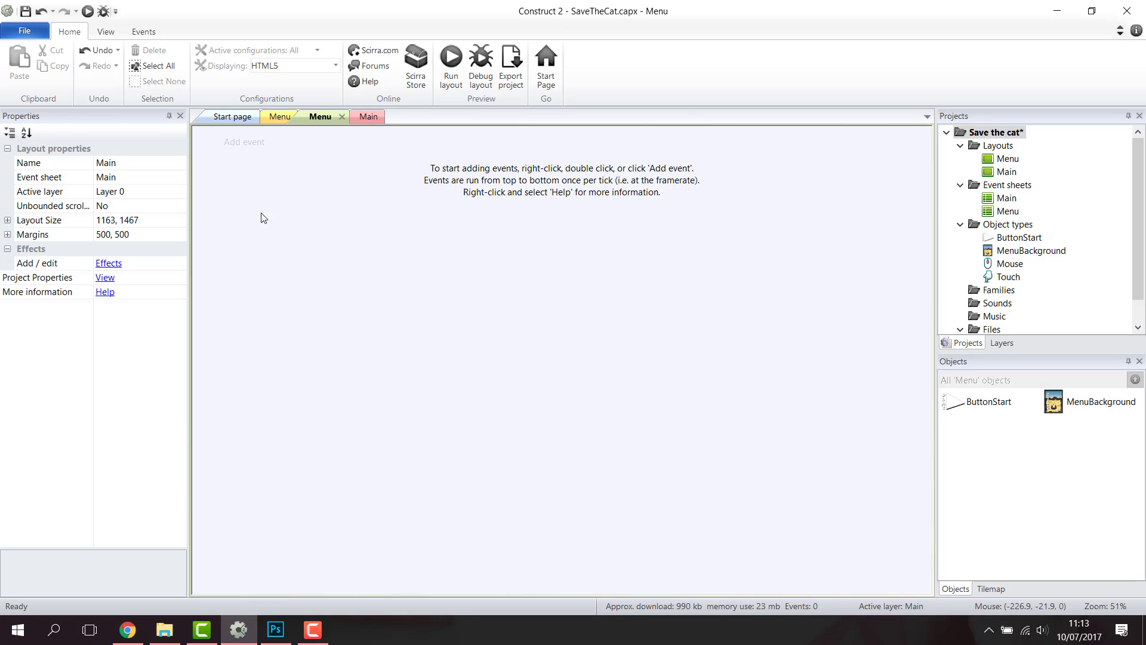
Add a Mouse 'On object clicked' event for a left single click on ButtonStart.
{"action": "left_click", "coordinate": [242, 143]}
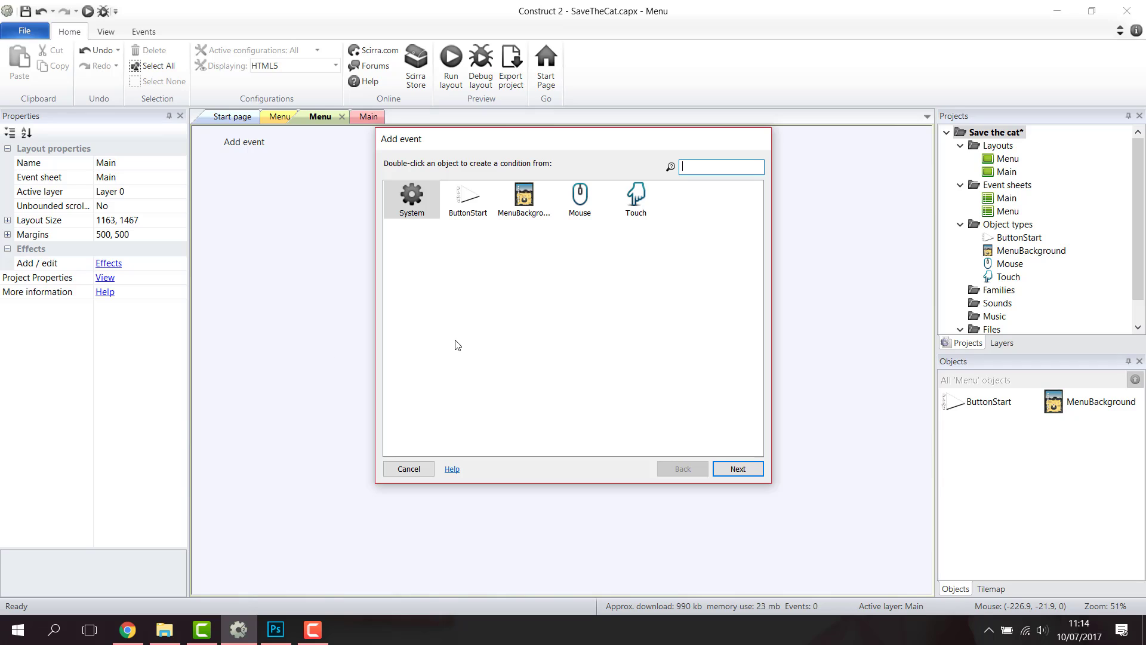
{"action": "left_click", "coordinate": [573, 212]}
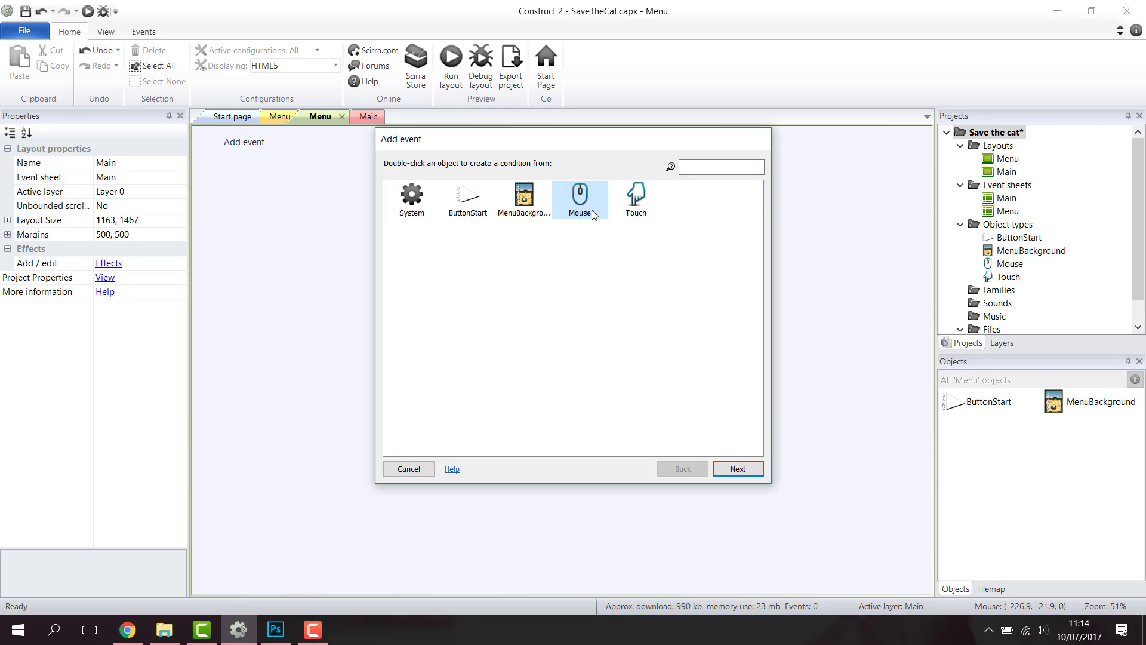
{"action": "left_click", "coordinate": [738, 469]}
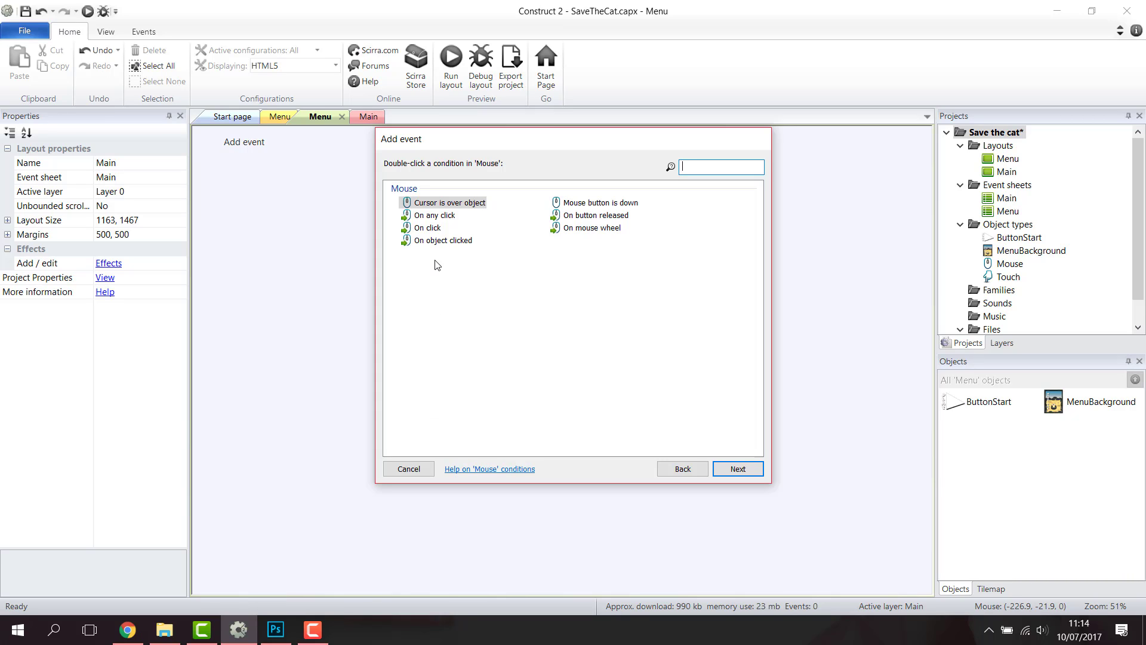
{"action": "left_click", "coordinate": [427, 228]}
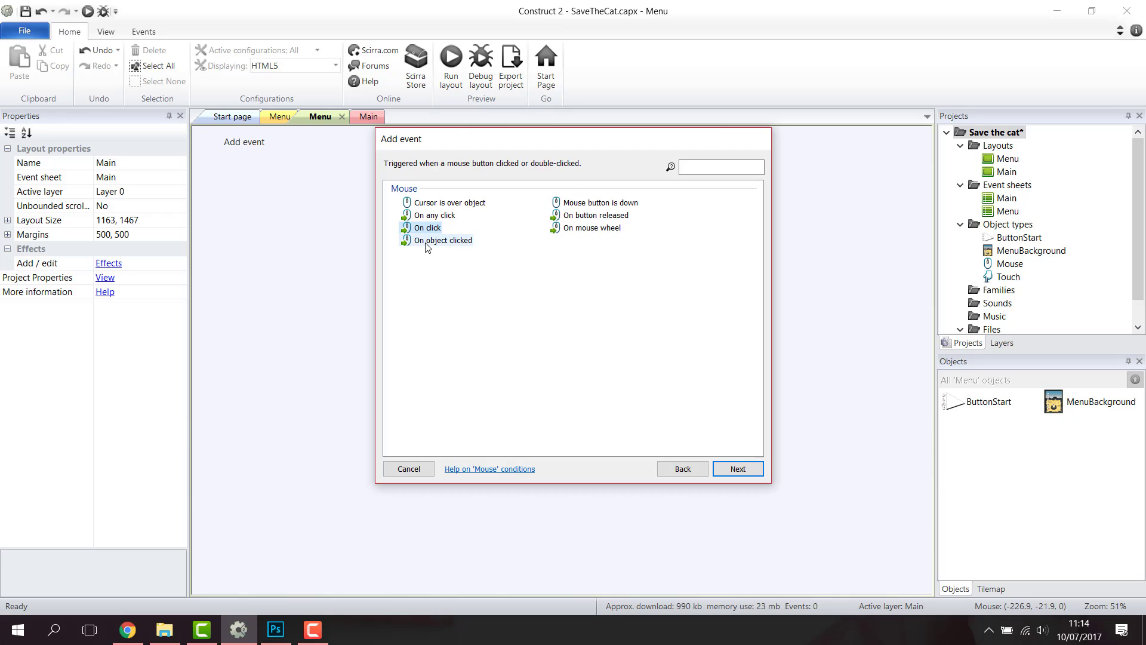
{"action": "left_click", "coordinate": [452, 243]}
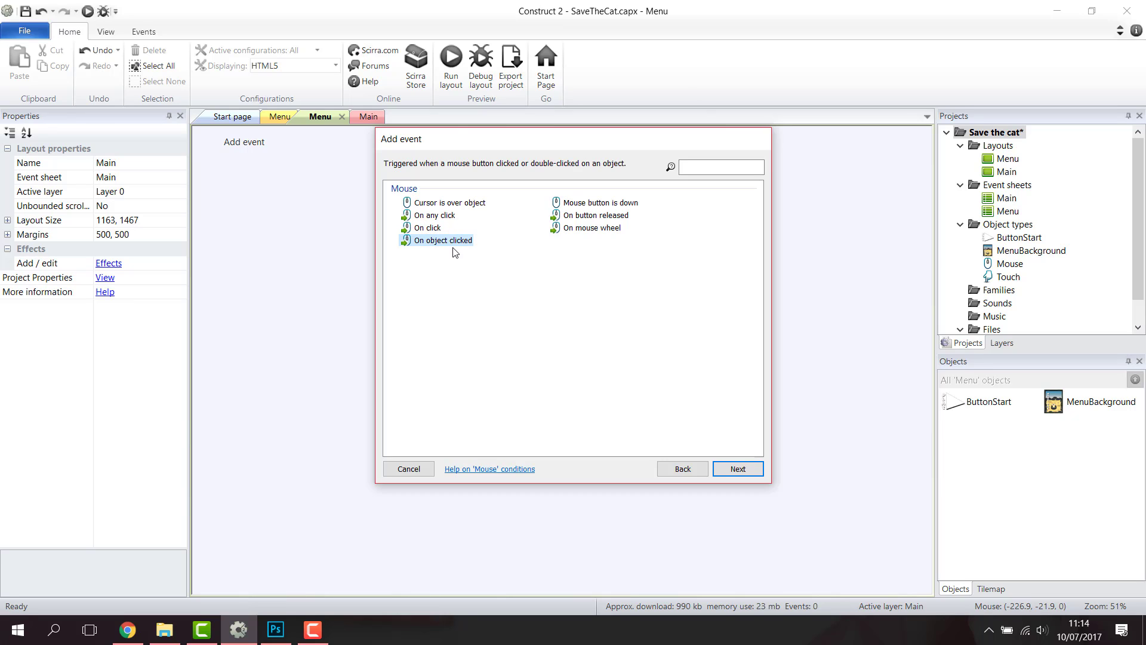
{"action": "left_click", "coordinate": [736, 469]}
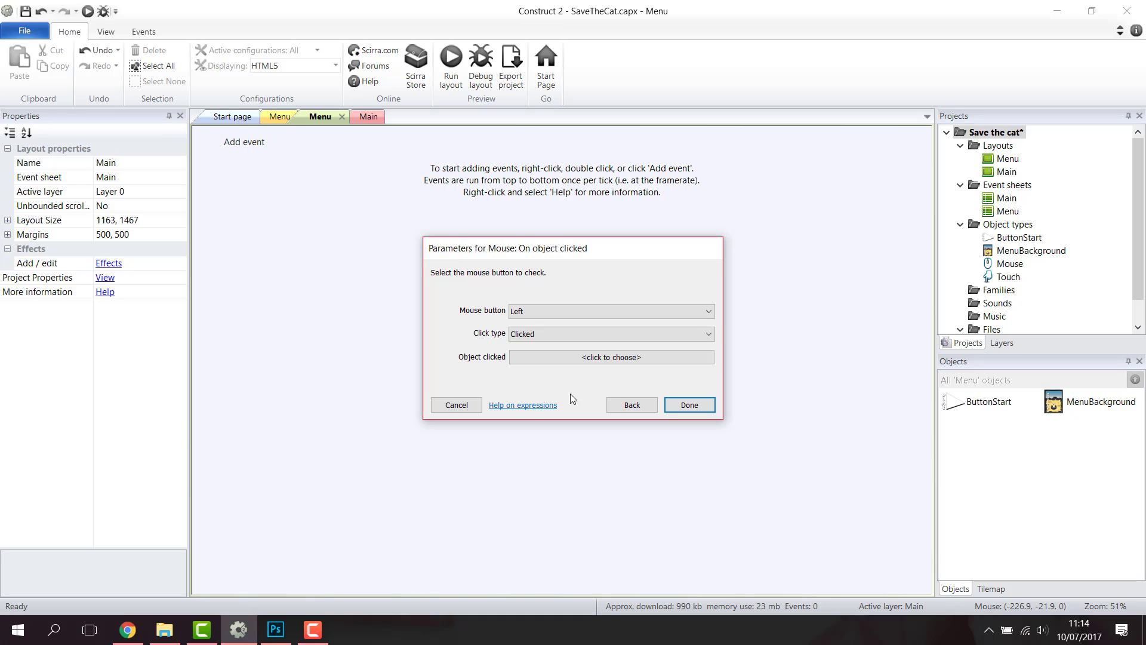
{"action": "left_click", "coordinate": [572, 338]}
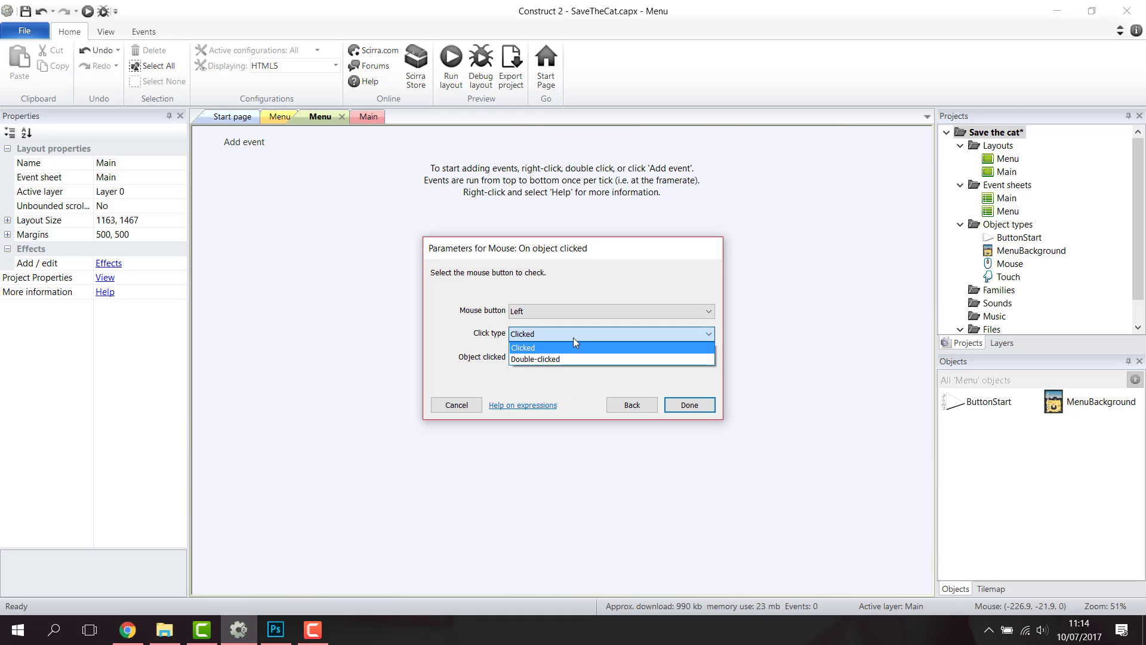
{"action": "left_click", "coordinate": [525, 347]}
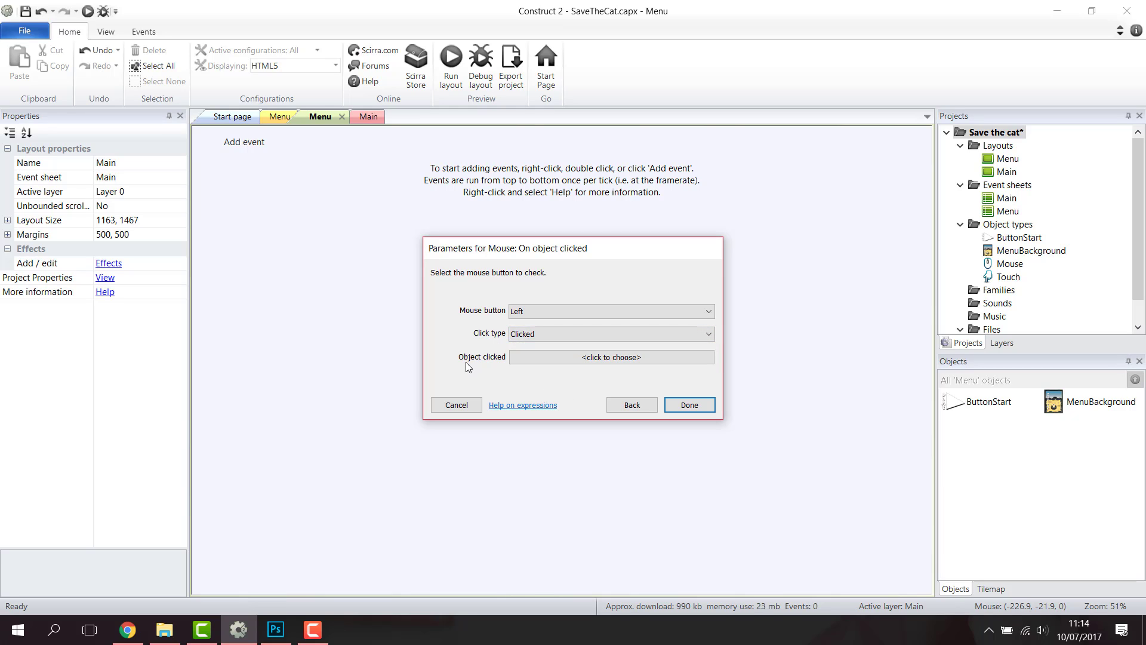
{"action": "left_click", "coordinate": [517, 359]}
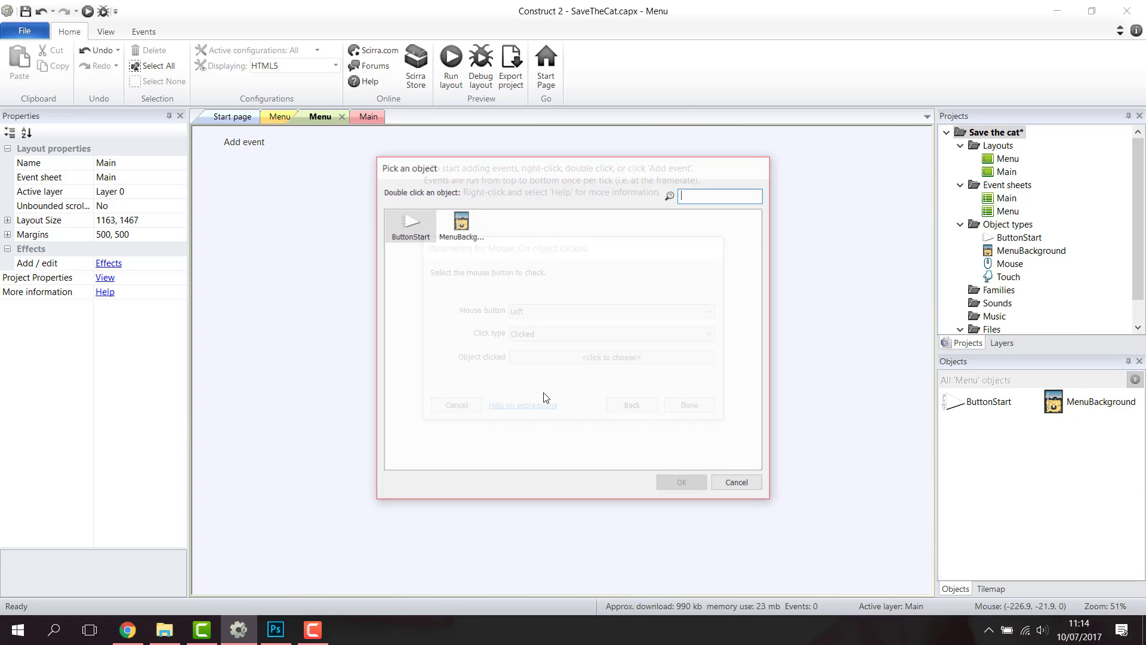
{"action": "left_click", "coordinate": [408, 224]}
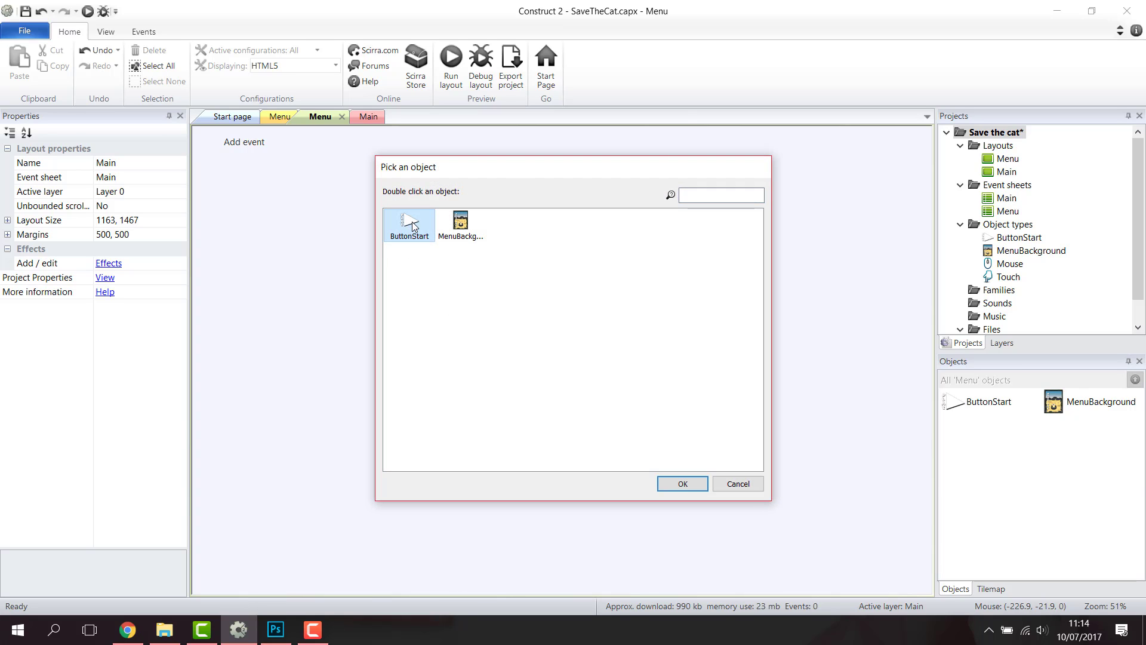
{"action": "left_click", "coordinate": [695, 486]}
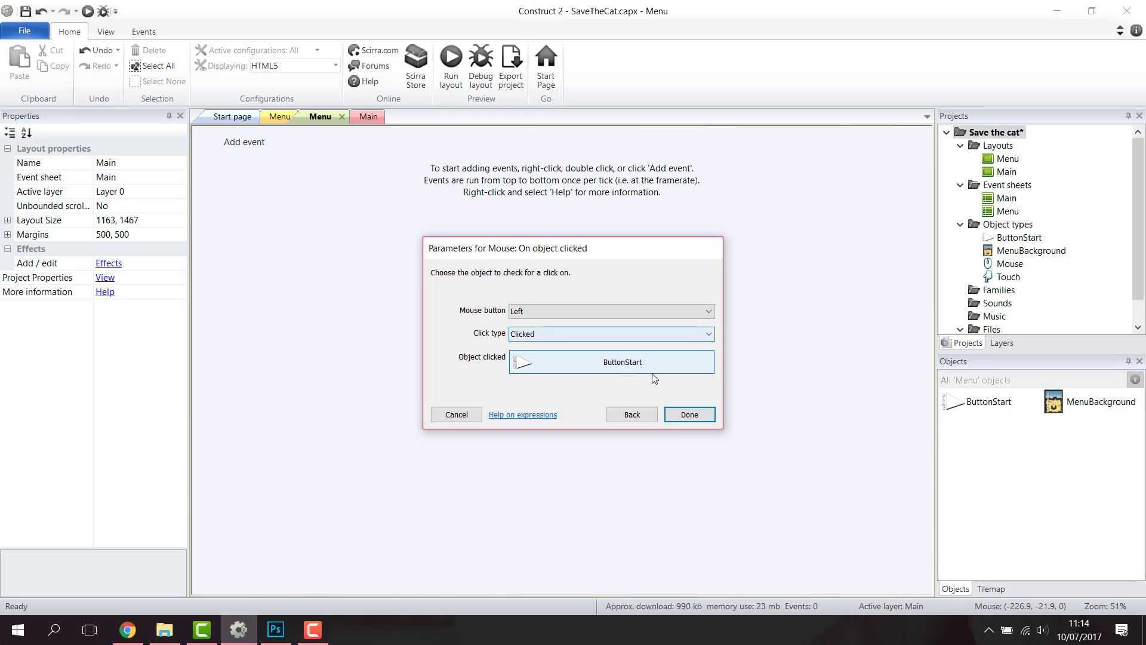
{"action": "left_click", "coordinate": [690, 415]}
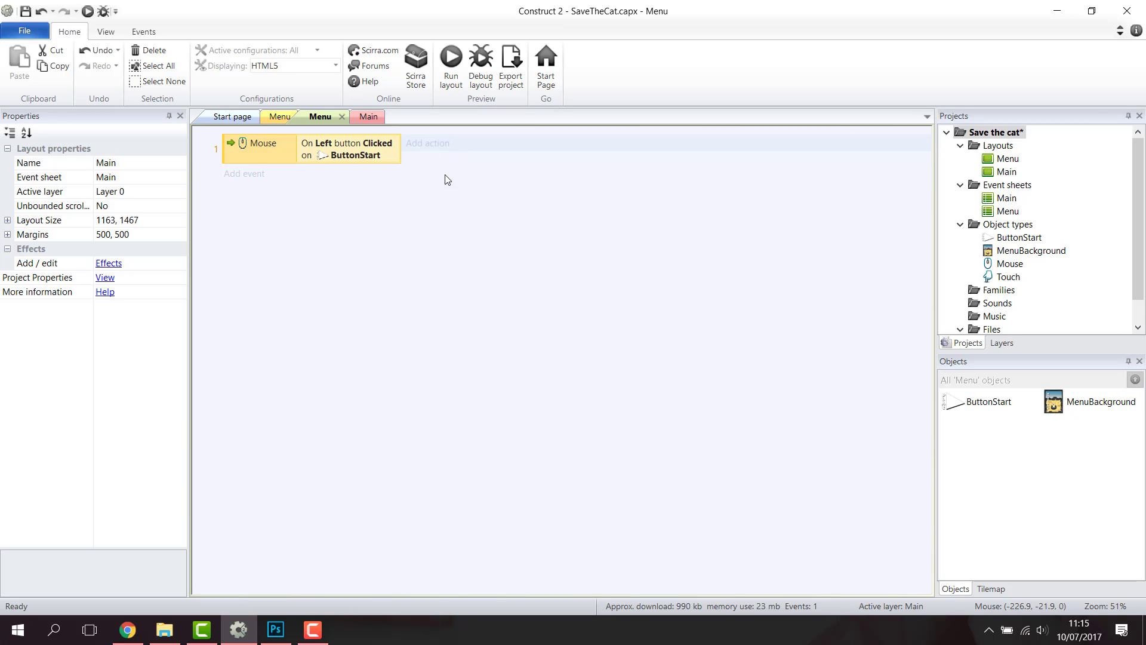
Give the ButtonStart click event a System 'Go to layout' action targeting Main.
{"action": "left_click", "coordinate": [432, 144]}
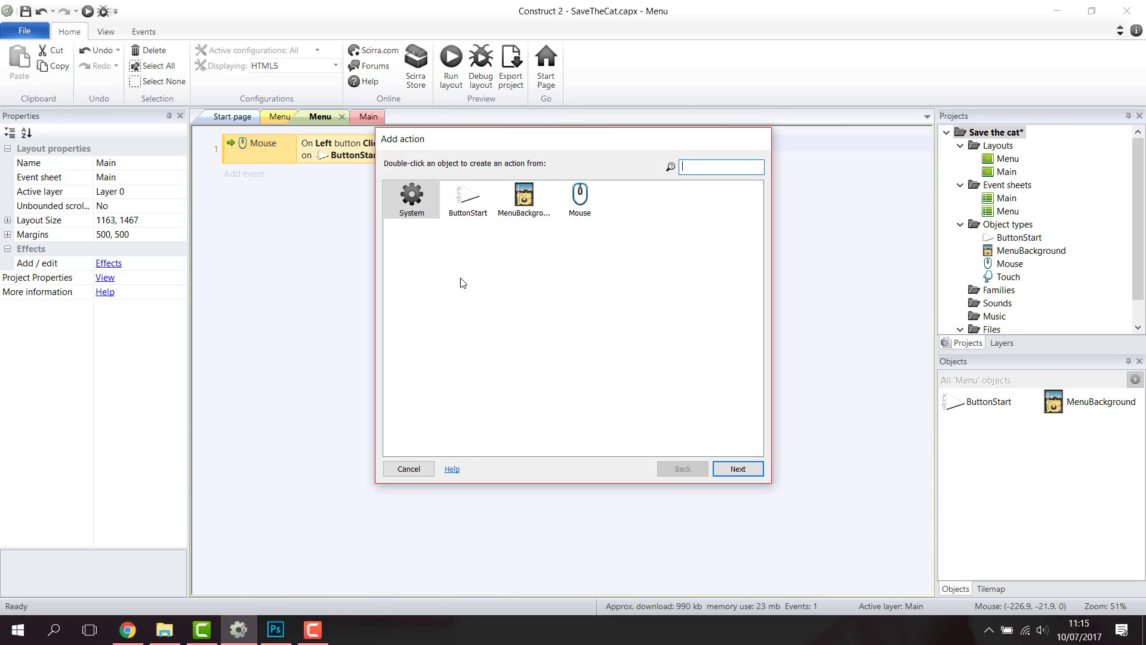
{"action": "left_click", "coordinate": [409, 204]}
{"action": "double_click", "coordinate": [420, 203]}
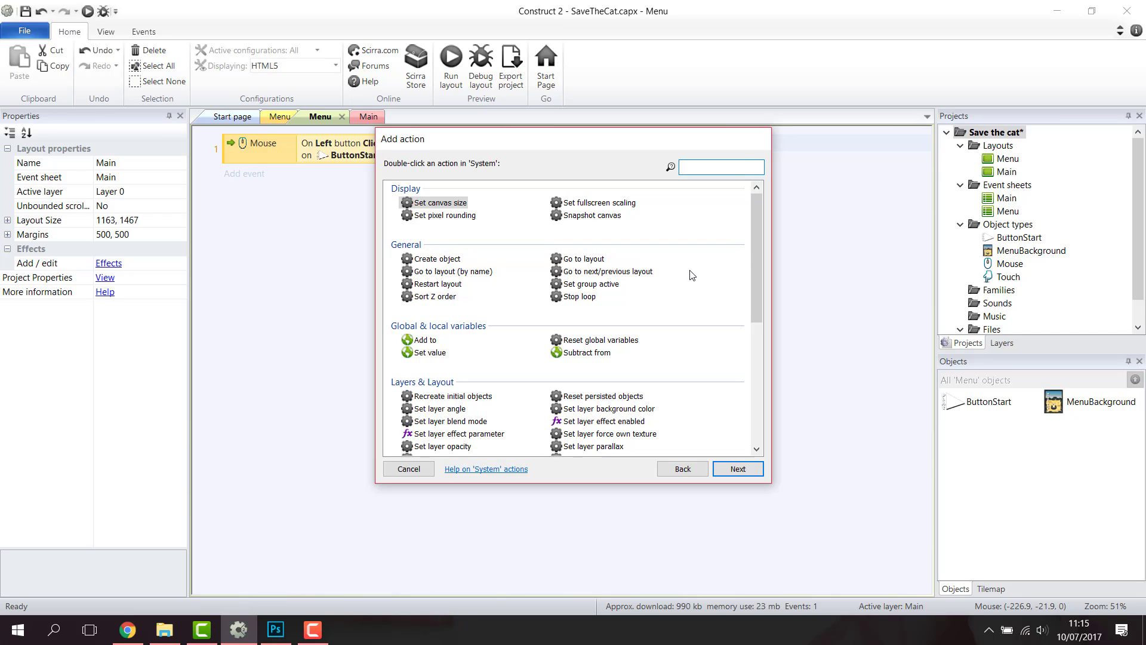
{"action": "type", "text": "start"}
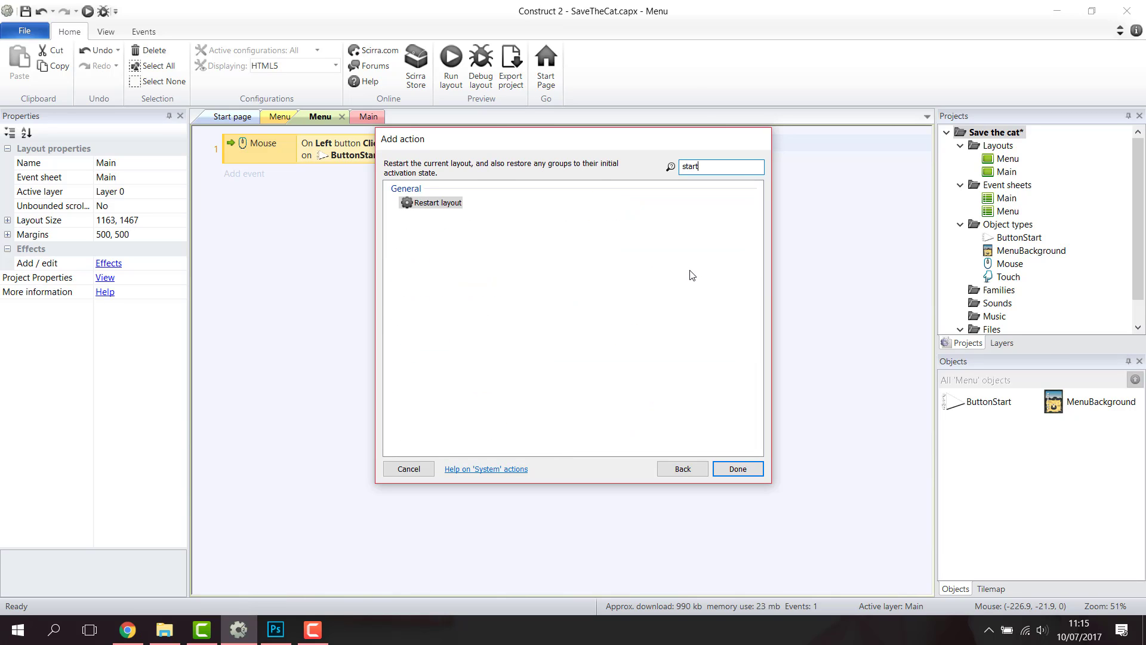
{"action": "key", "text": "BackSpace"}
{"action": "key", "text": "BackSpace"}
{"action": "key", "text": "BackSpace"}
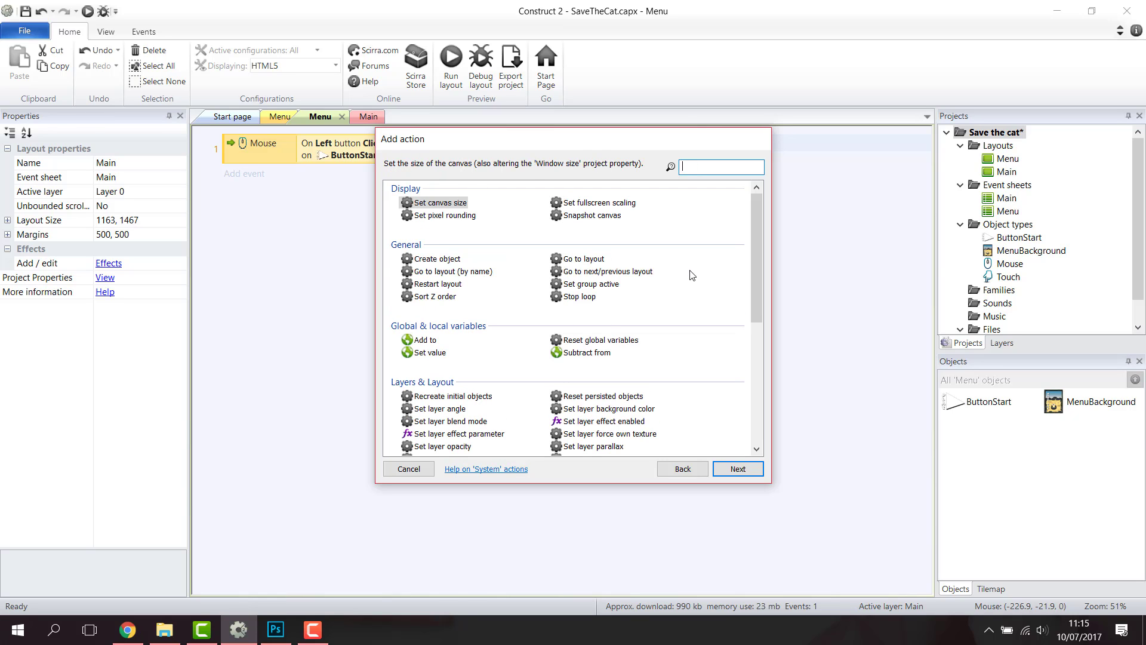
{"action": "type", "text": "lay"}
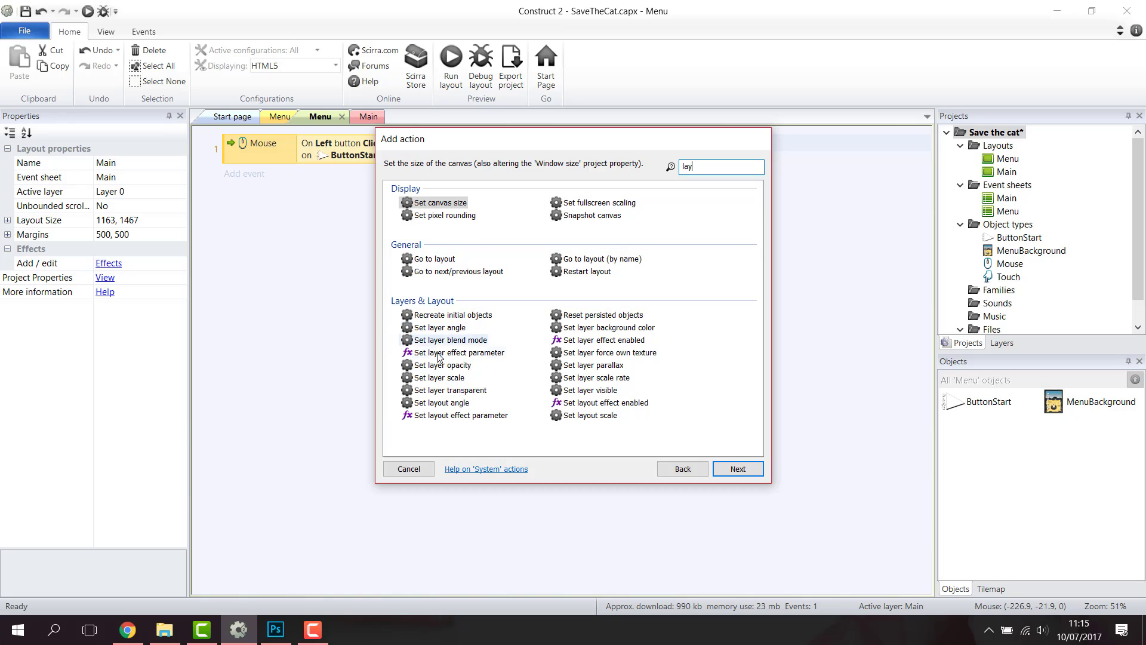
{"action": "left_click", "coordinate": [423, 263]}
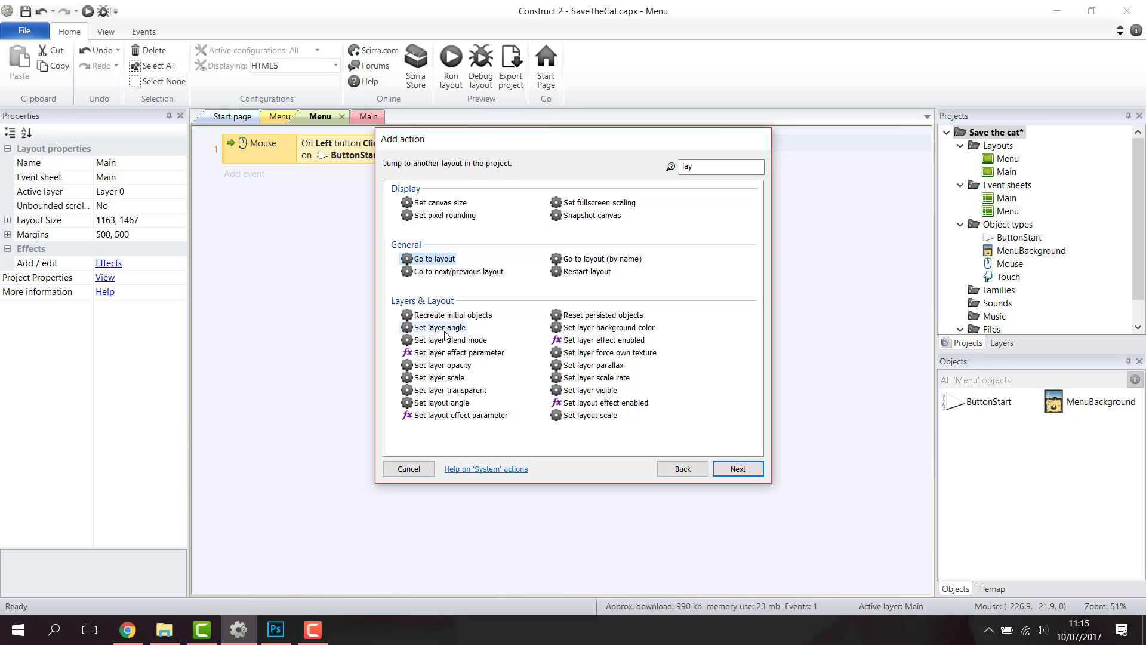
{"action": "left_click", "coordinate": [723, 465]}
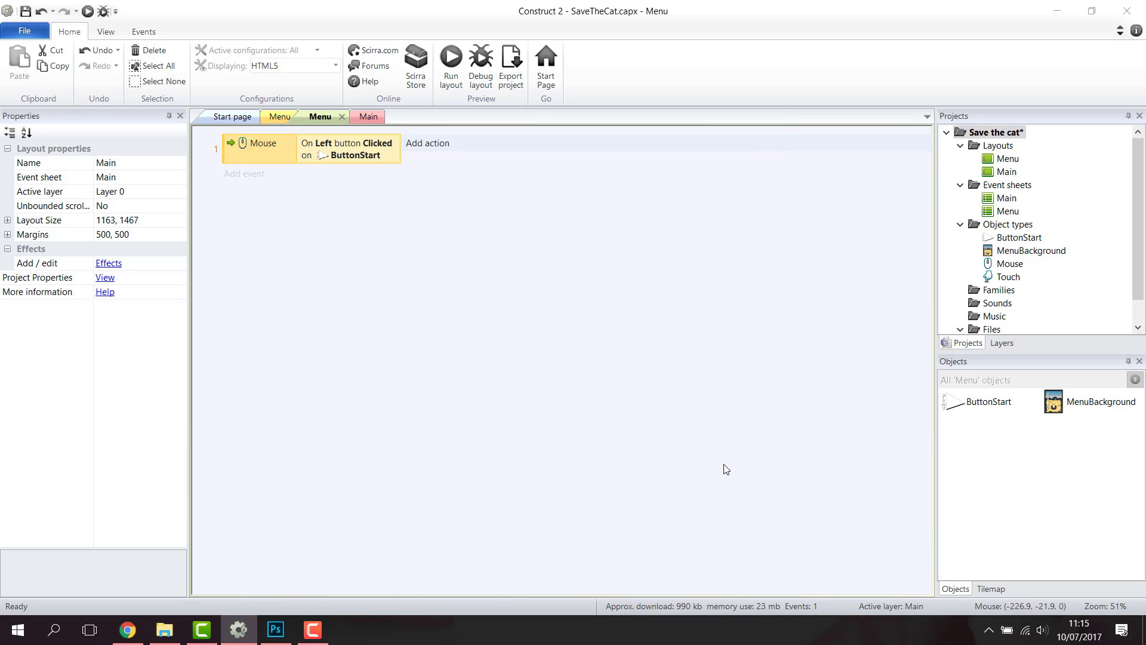
{"action": "left_click", "coordinate": [560, 313]}
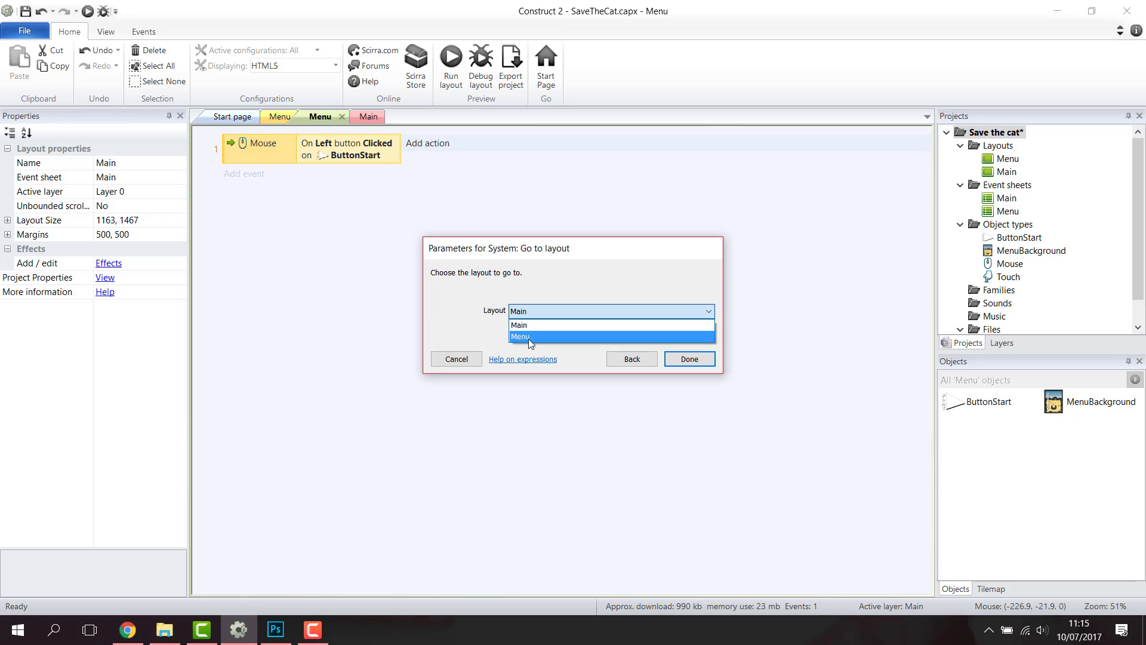
{"action": "left_click", "coordinate": [521, 325]}
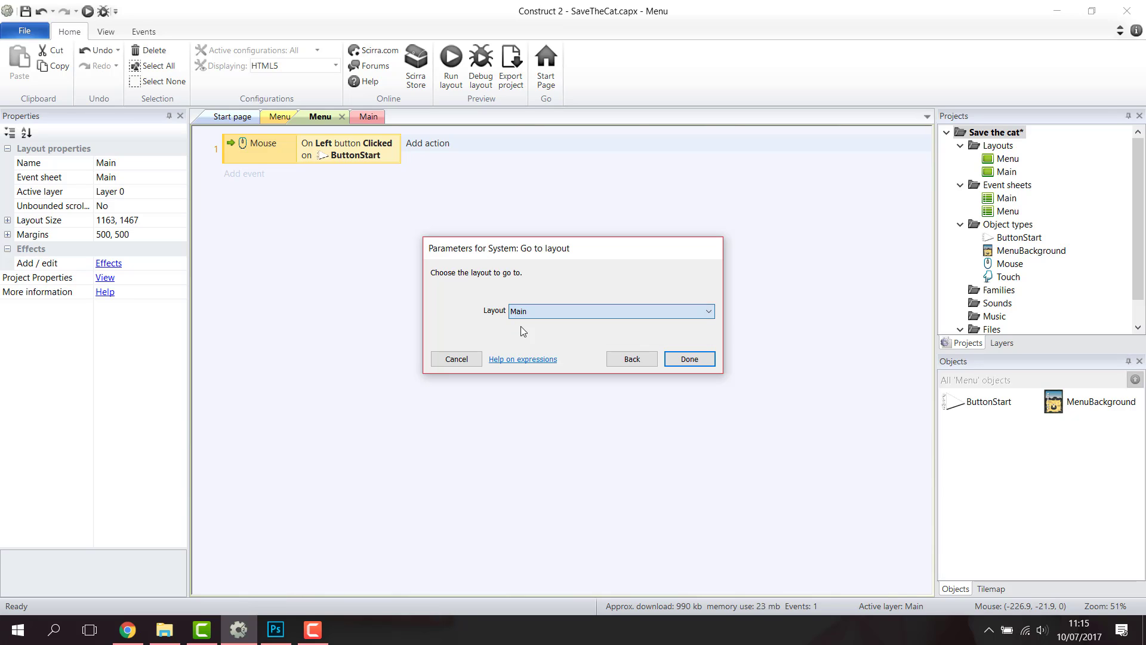
{"action": "left_click", "coordinate": [686, 359]}
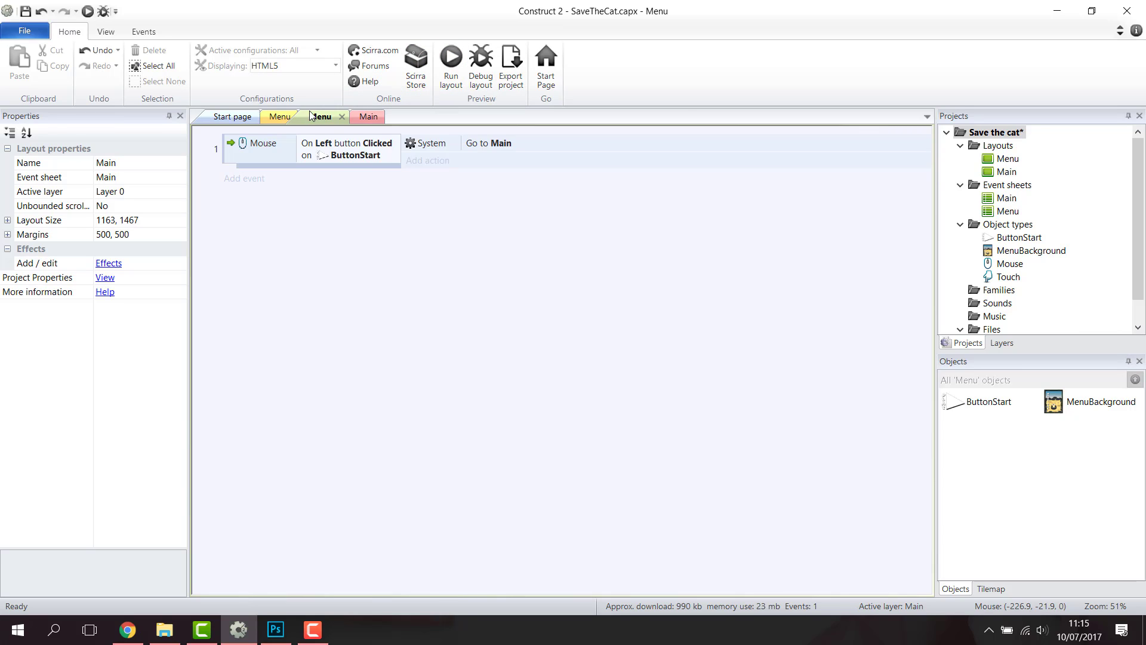
{"action": "left_click", "coordinate": [280, 118]}
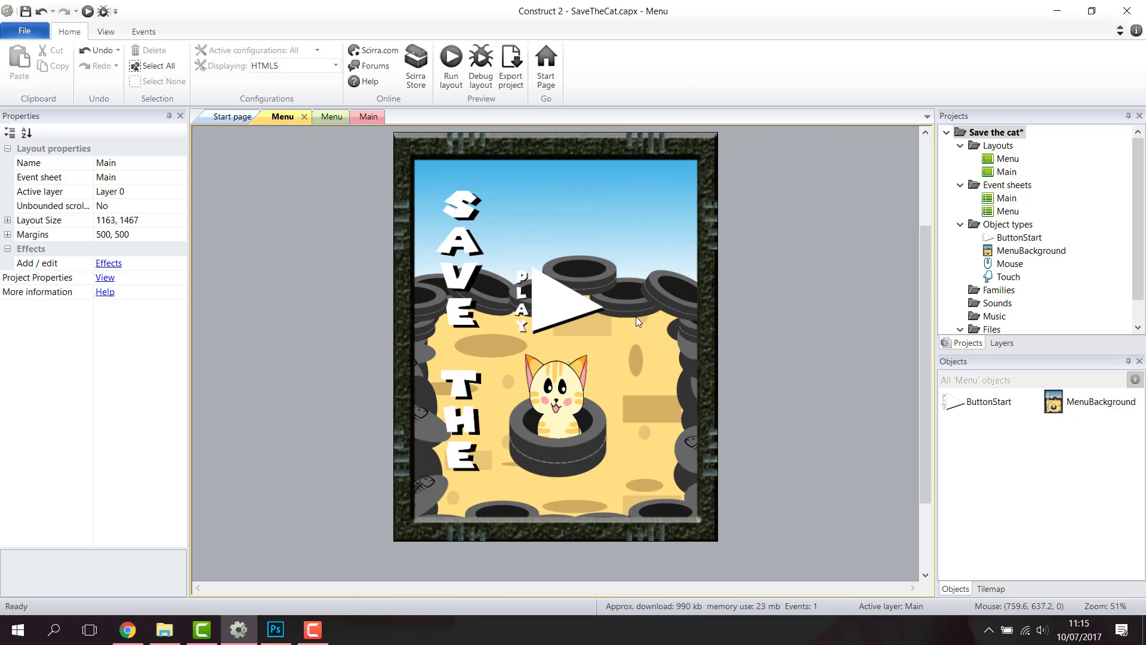
Preview the Menu layout, press Play to reach the blank Main layout, and close the Facebook tab.
{"action": "left_click", "coordinate": [450, 58]}
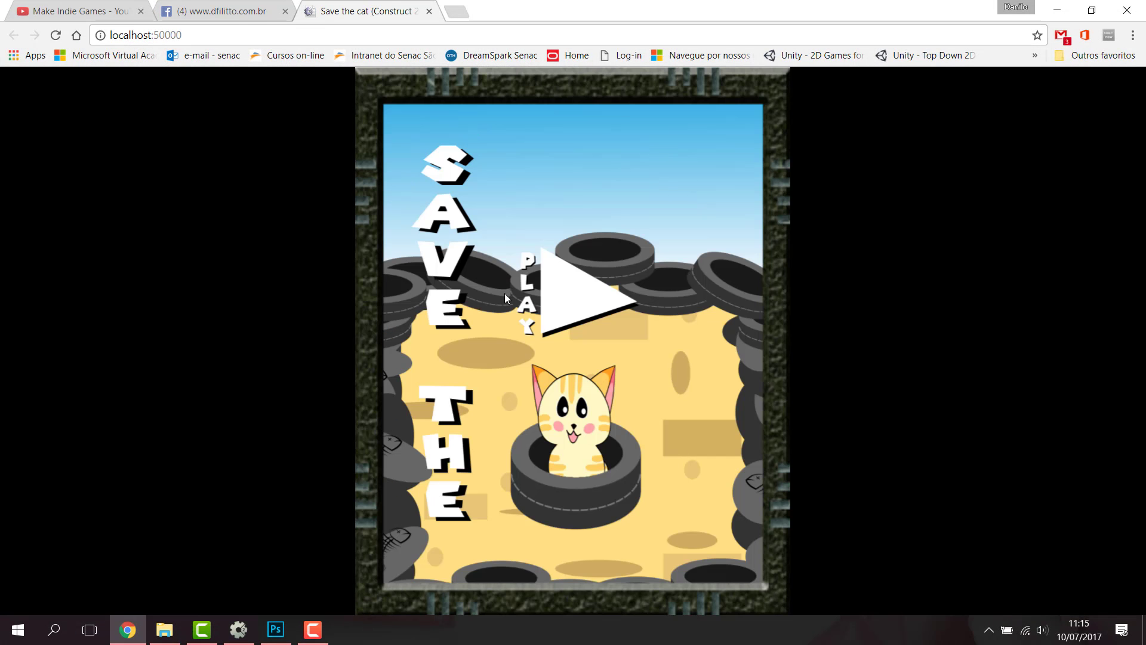
{"action": "left_click", "coordinate": [571, 301]}
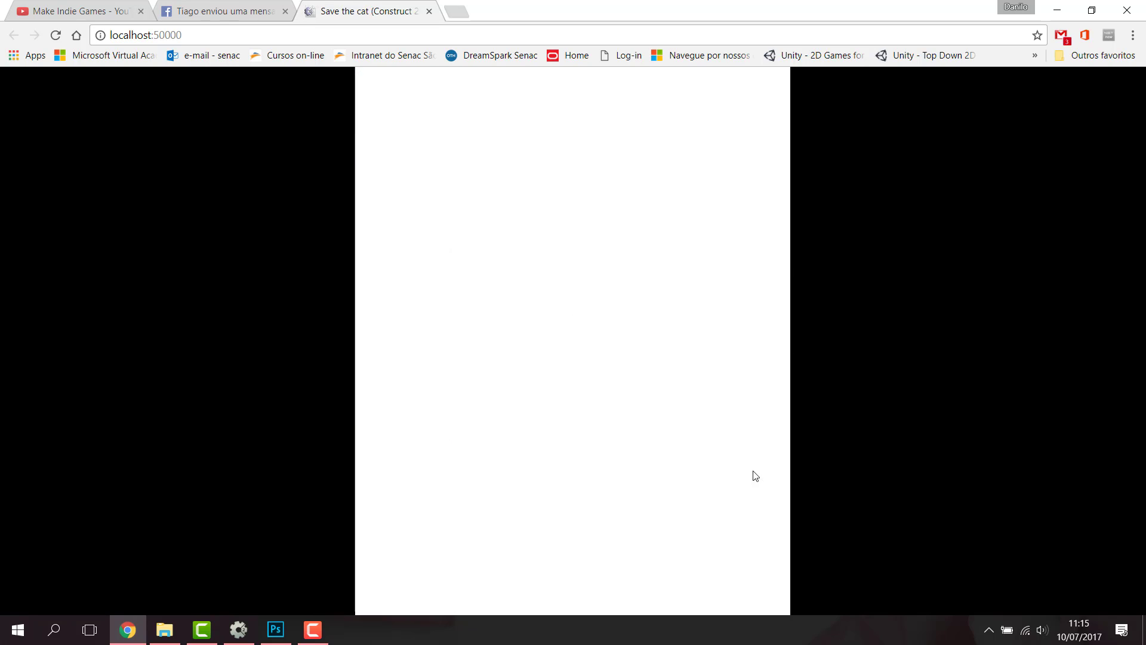
{"action": "left_click", "coordinate": [285, 11]}
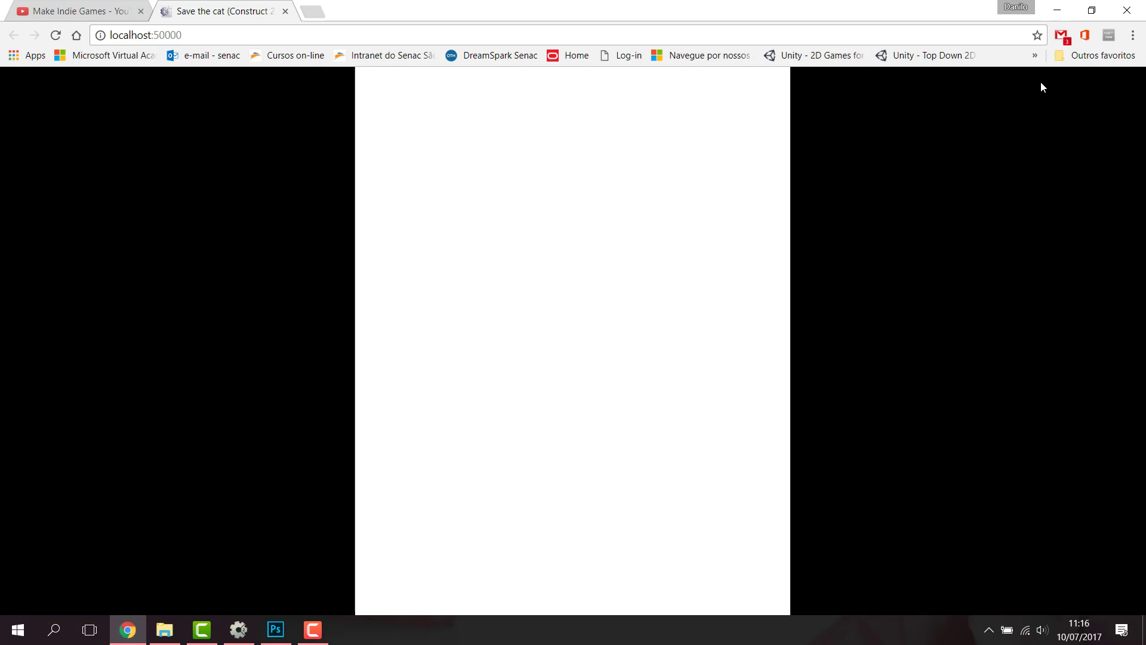
Leave the browser, look over the empty Main layout, then reopen the Menu event sheet.
{"action": "left_click", "coordinate": [1057, 10]}
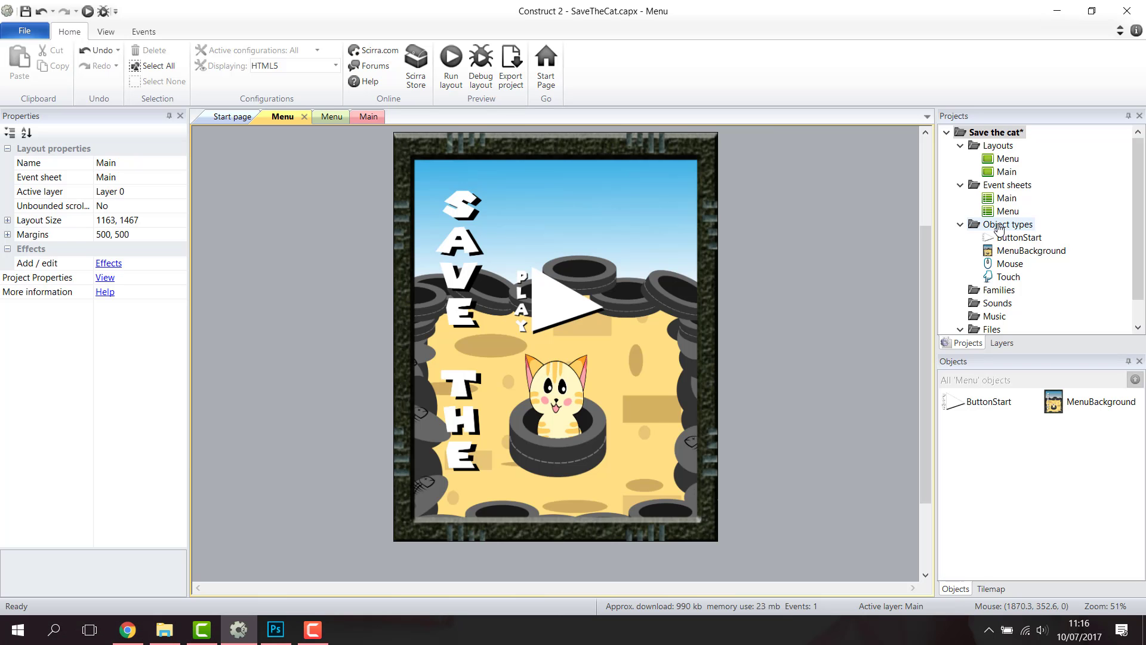
{"action": "left_click", "coordinate": [1006, 172]}
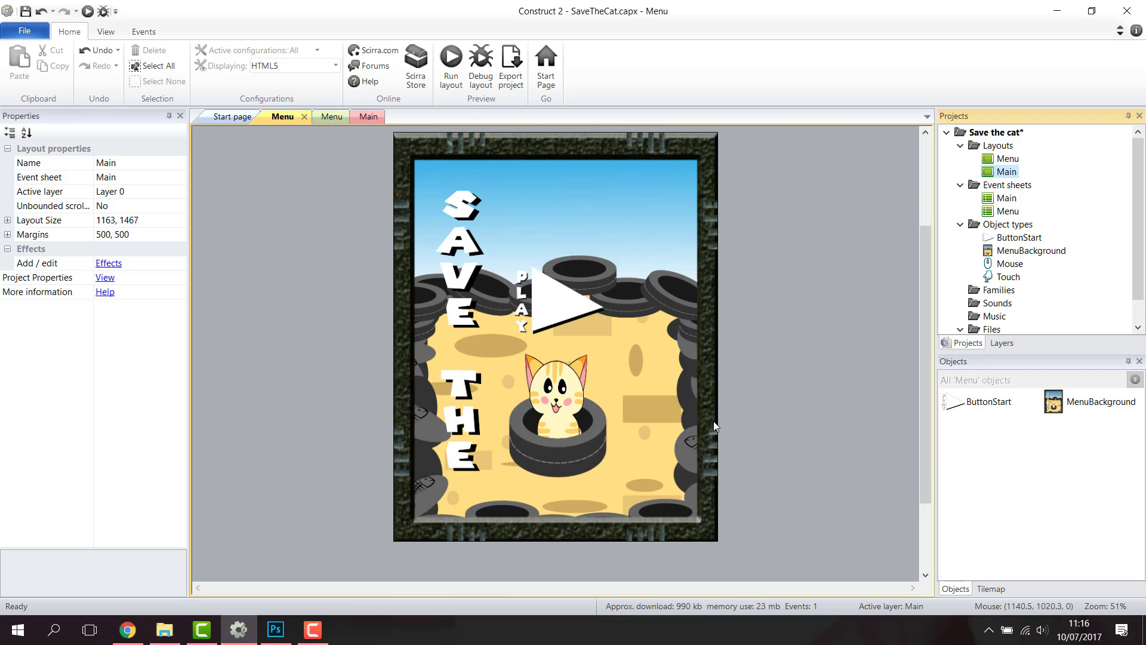
{"action": "left_click", "coordinate": [796, 384]}
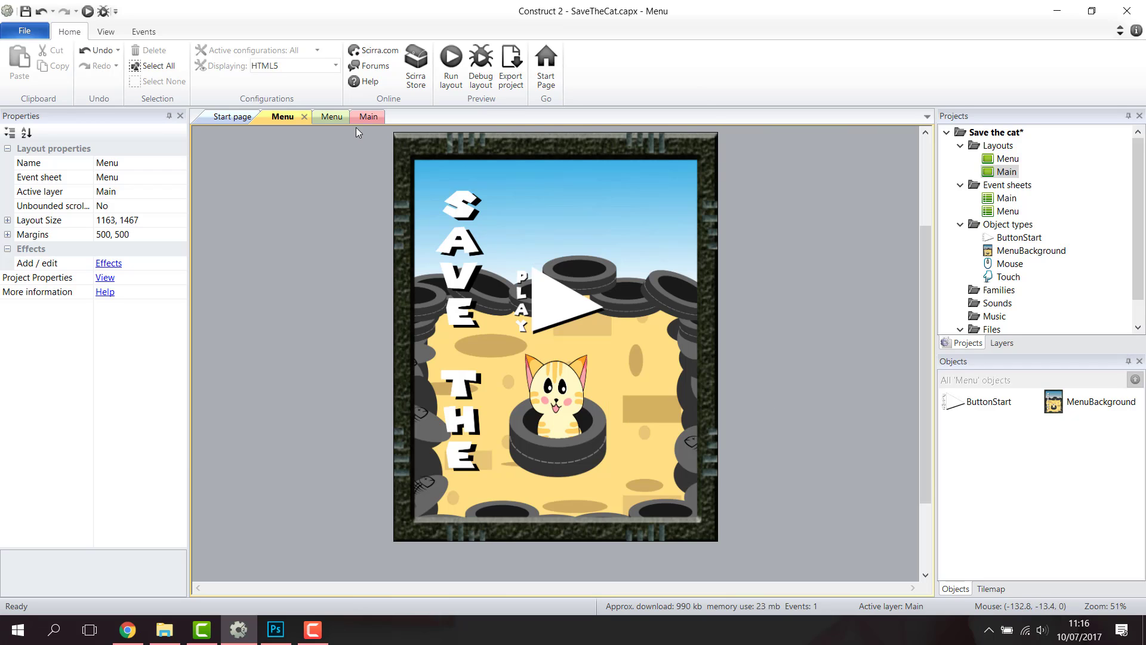
{"action": "left_click", "coordinate": [368, 118]}
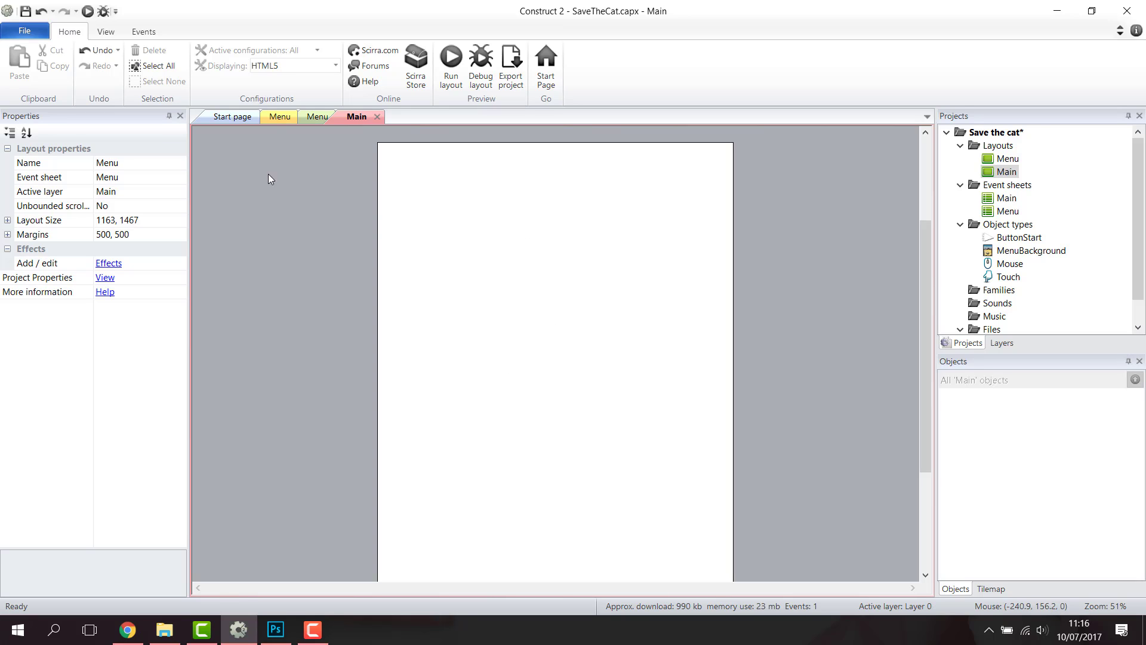
{"action": "left_click", "coordinate": [314, 117]}
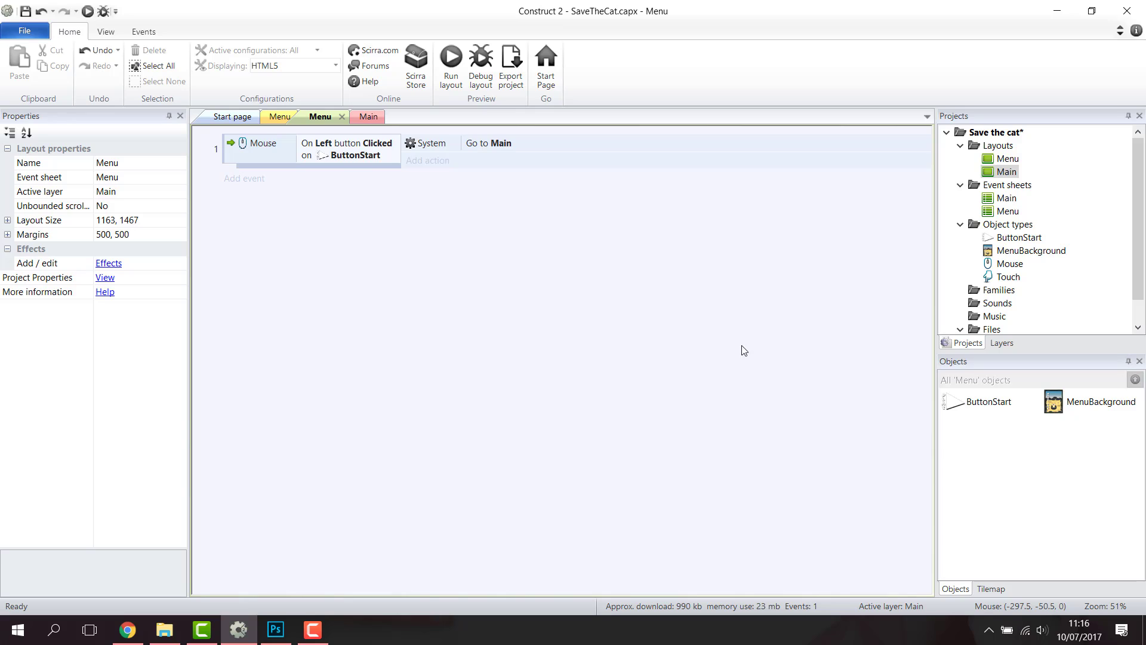
Add a Touch 'On touched object' event for ButtonStart.
{"action": "left_click", "coordinate": [257, 180]}
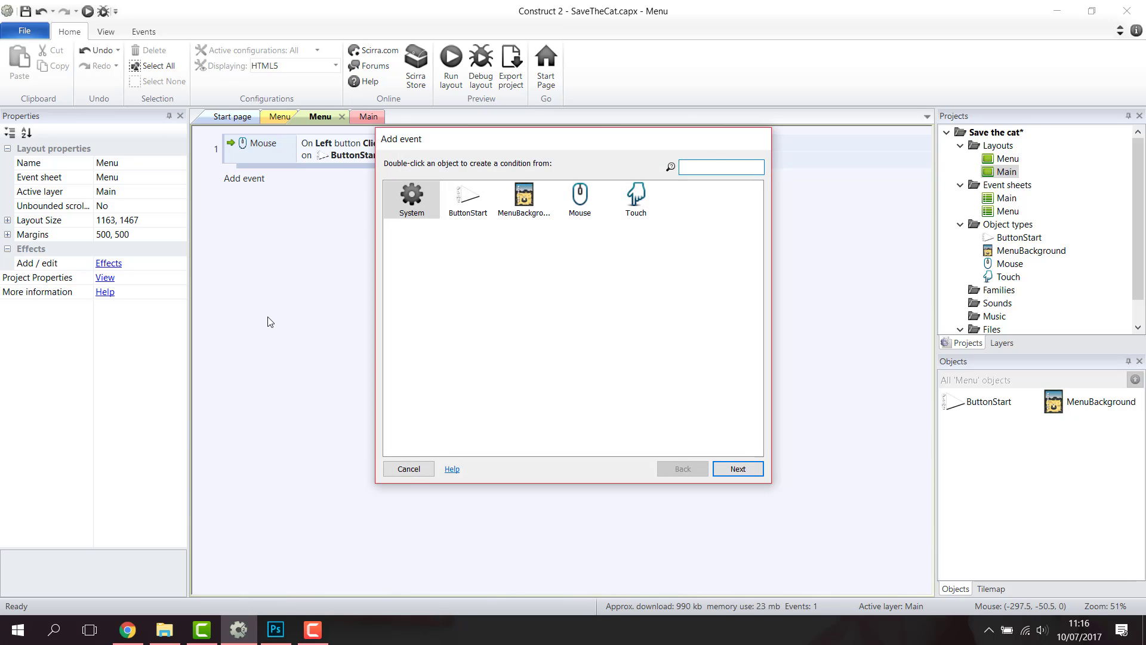
{"action": "left_click", "coordinate": [636, 203]}
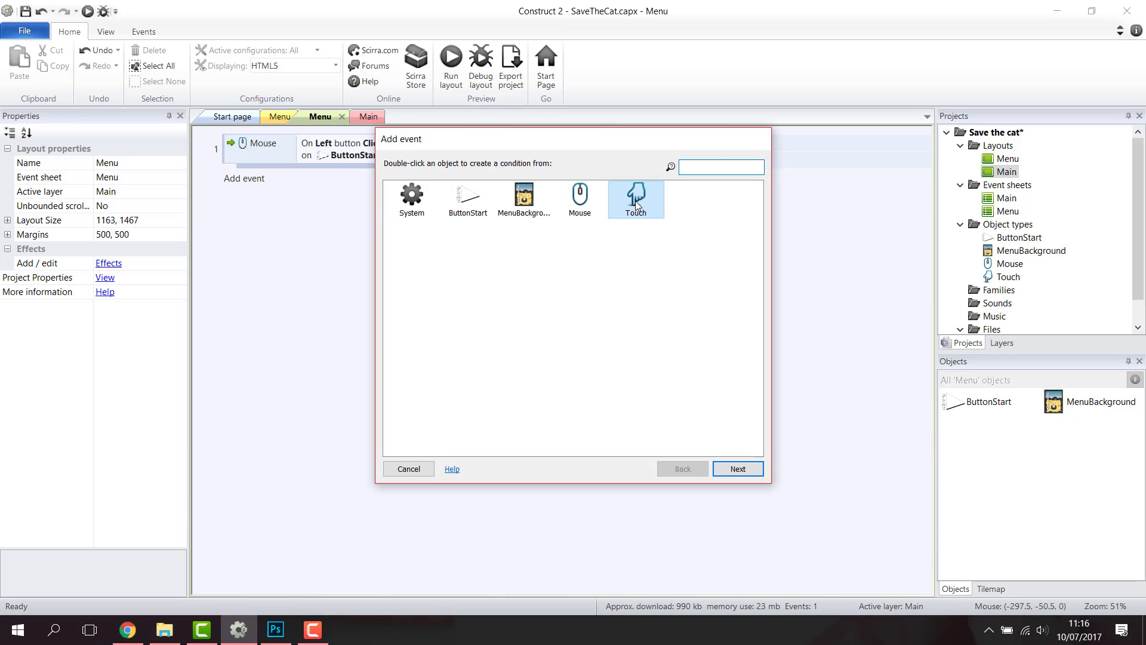
{"action": "left_click", "coordinate": [739, 469]}
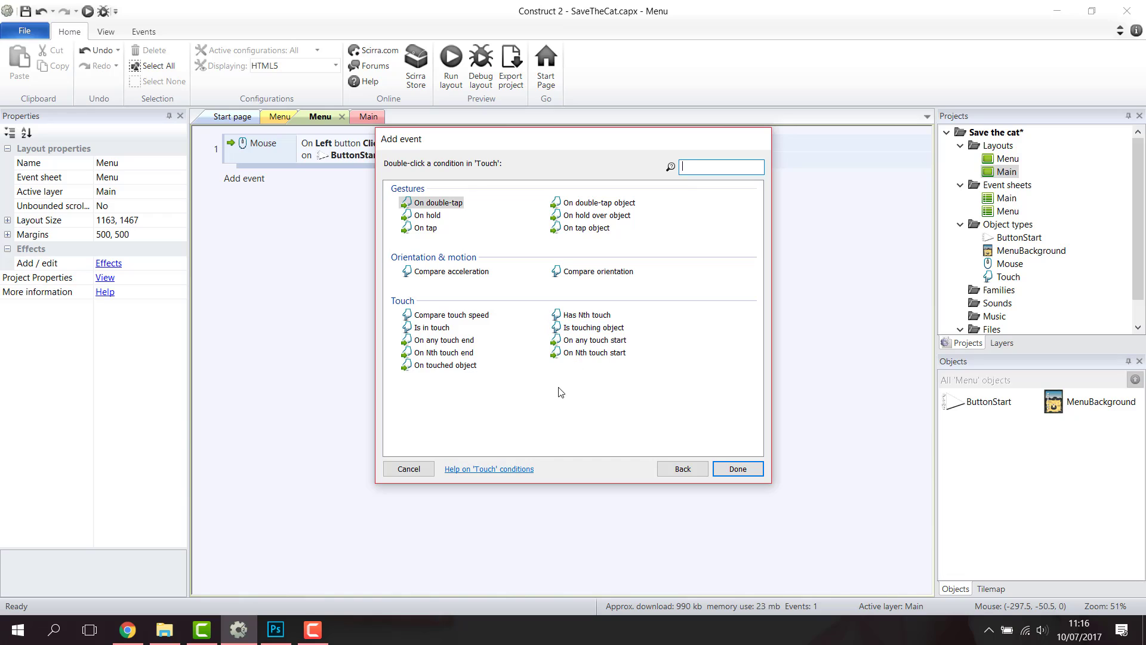
{"action": "left_click", "coordinate": [419, 367]}
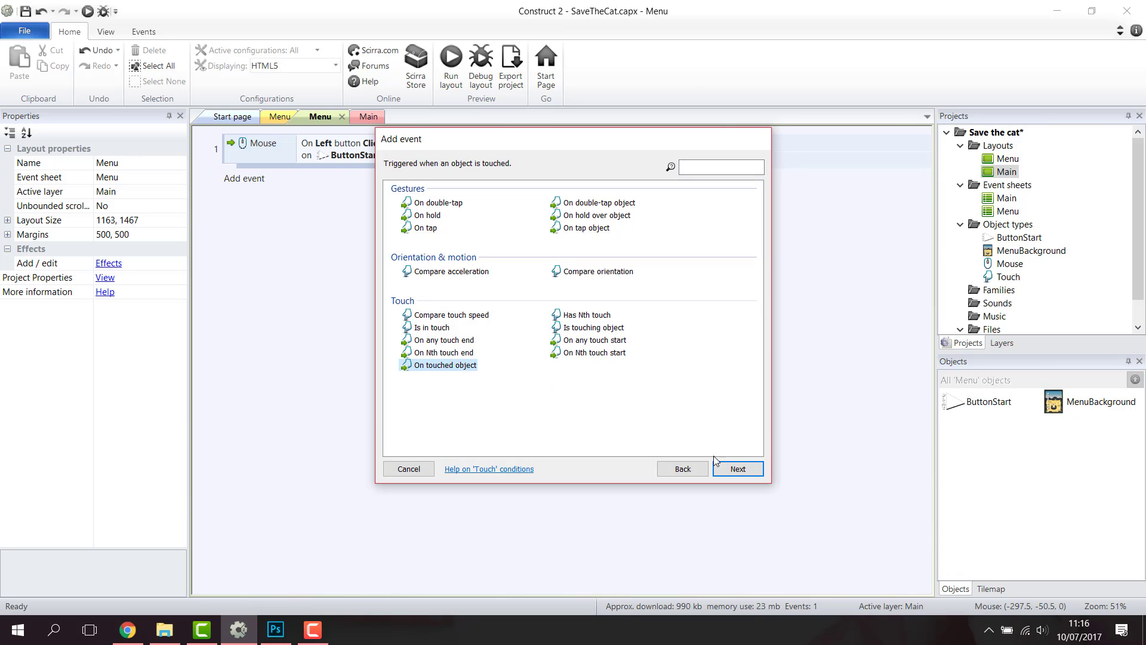
{"action": "left_click", "coordinate": [738, 469]}
{"action": "left_click", "coordinate": [559, 316]}
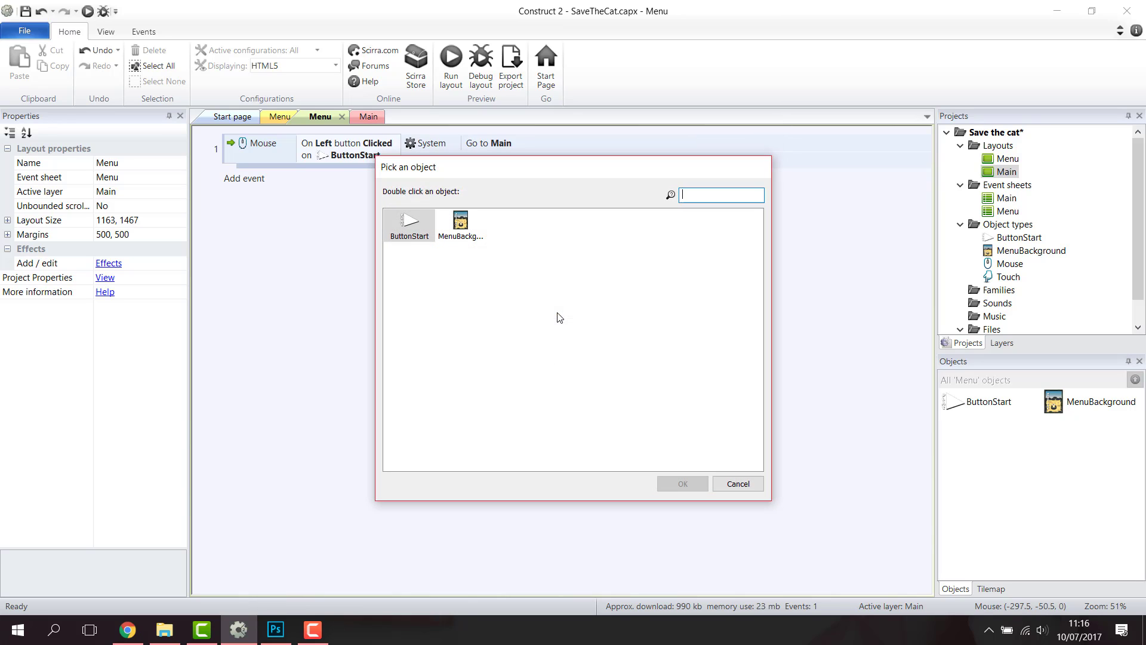
{"action": "double_click", "coordinate": [412, 229]}
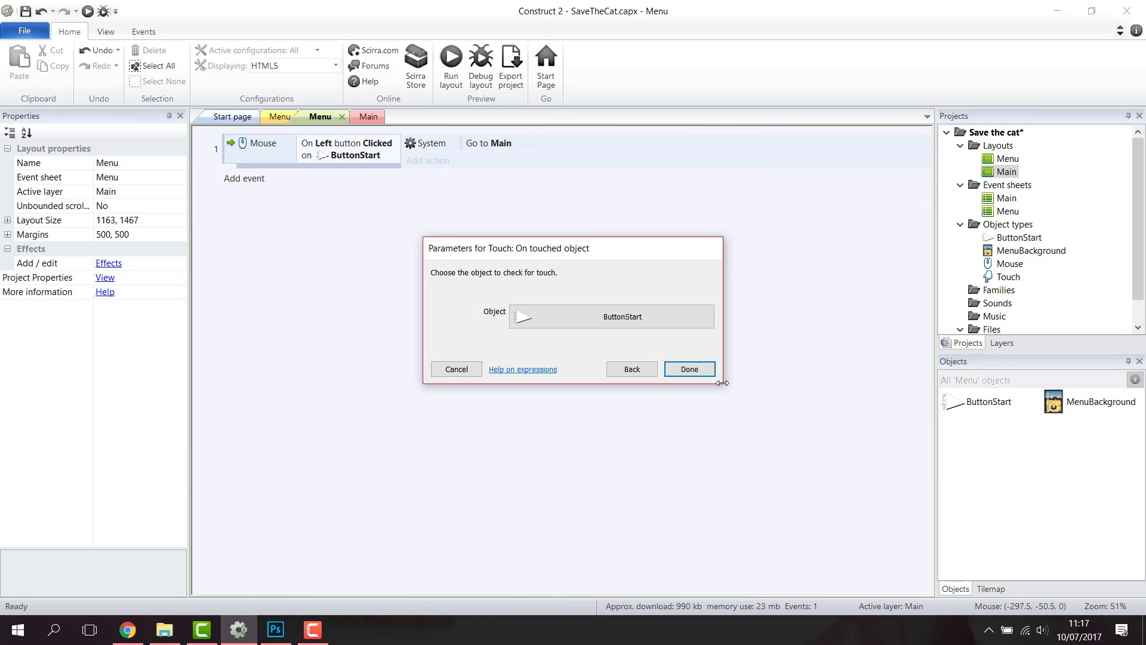
{"action": "left_click", "coordinate": [690, 369]}
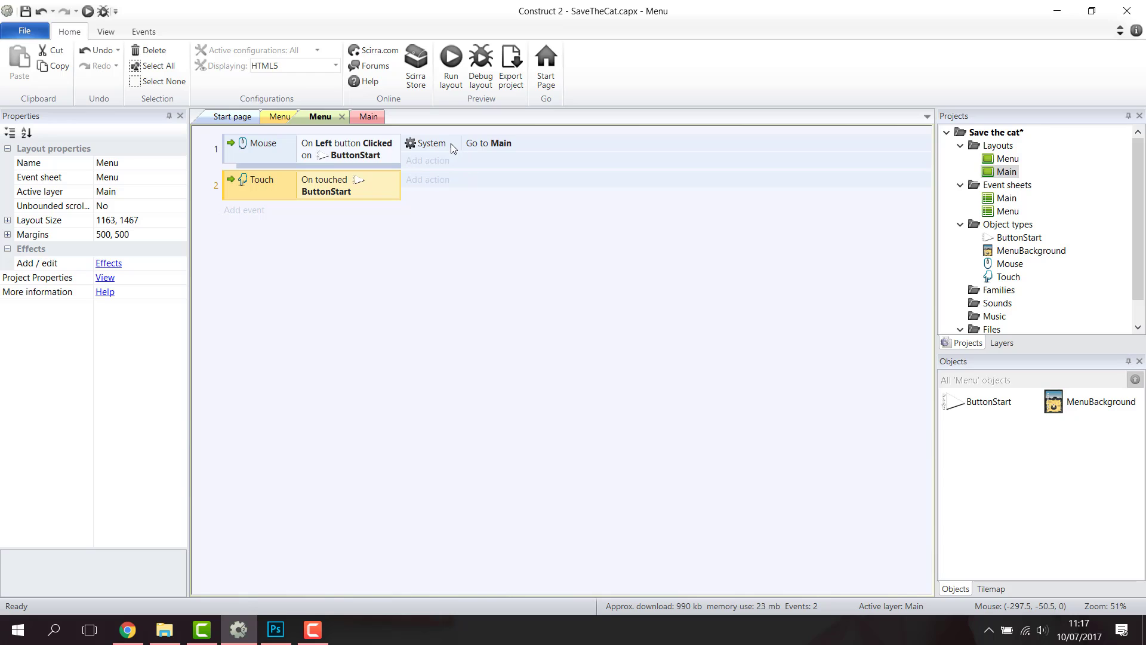
Give the touch event a System 'Go to layout (by name)' action with layout "Main".
{"action": "left_click", "coordinate": [437, 180]}
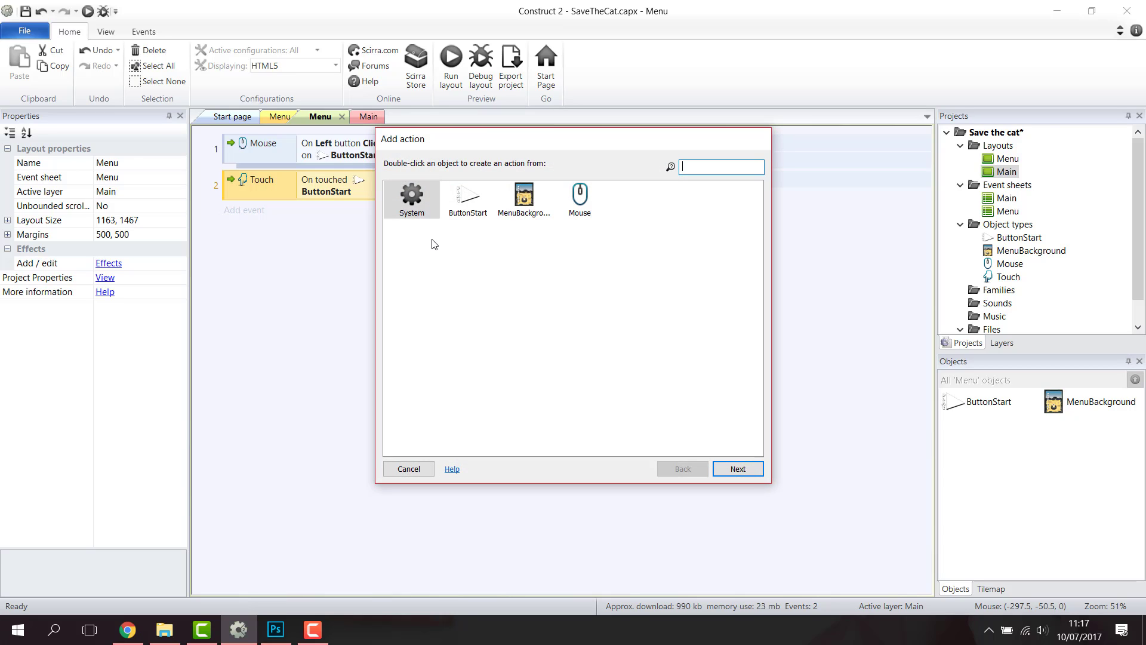
{"action": "double_click", "coordinate": [411, 200]}
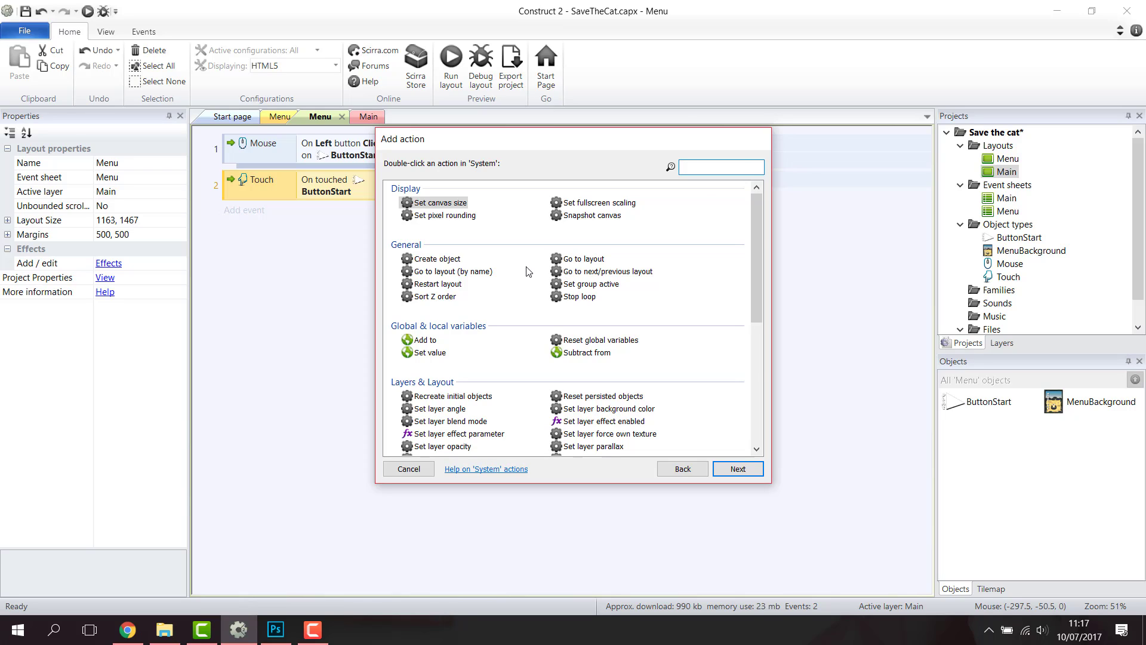
{"action": "type", "text": "lay"}
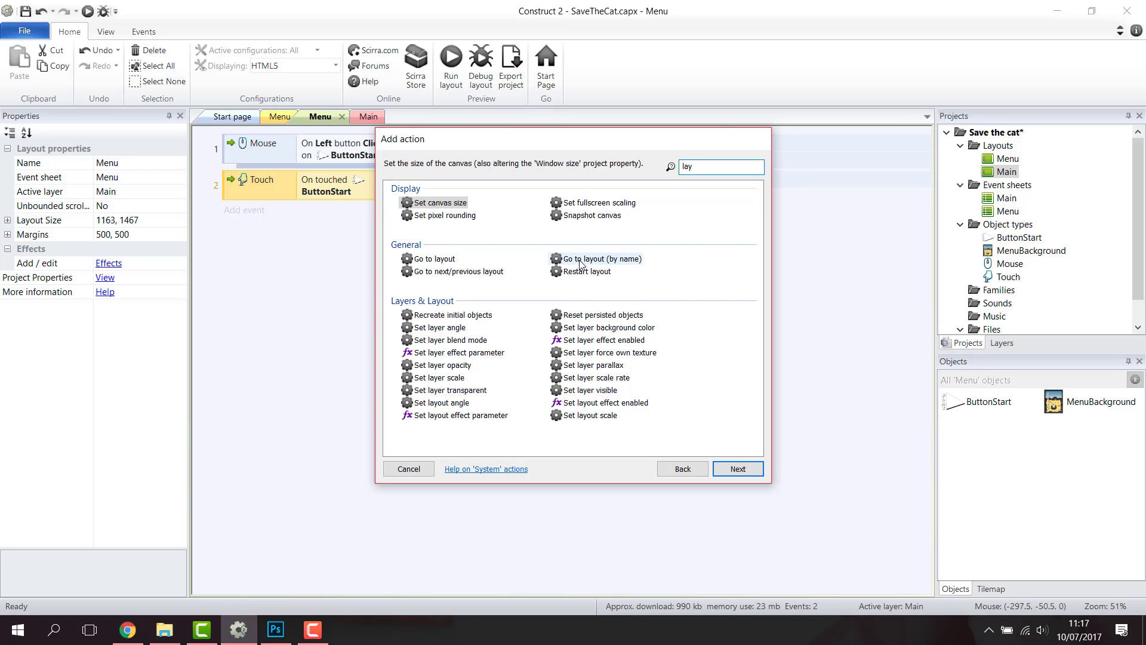
{"action": "left_click", "coordinate": [624, 264]}
{"action": "double_click", "coordinate": [623, 264]}
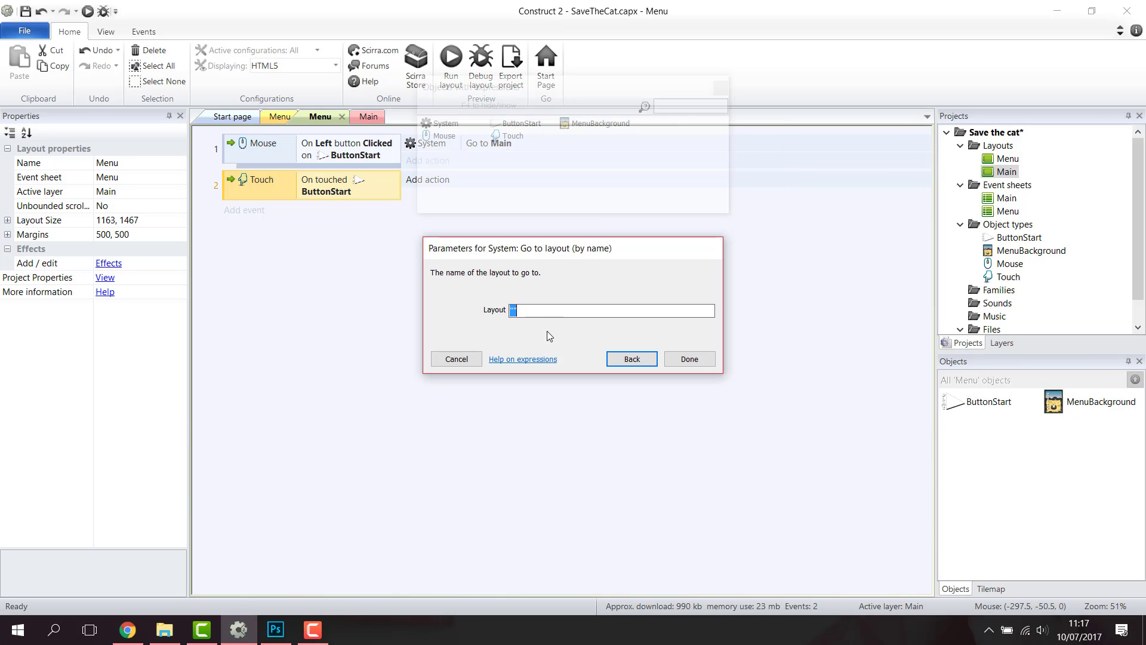
{"action": "left_click", "coordinate": [531, 310]}
{"action": "type", "text": "Main"}
{"action": "left_click_drag", "start_coordinate": [545, 312], "coordinate": [493, 316]}
{"action": "left_click", "coordinate": [686, 359]}
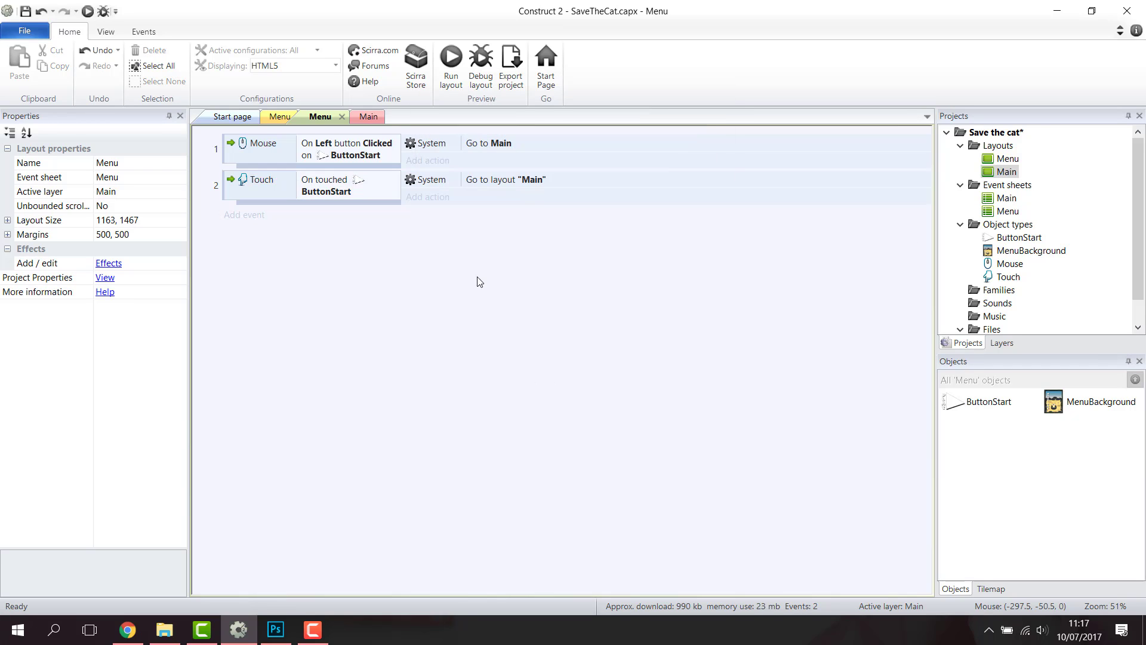